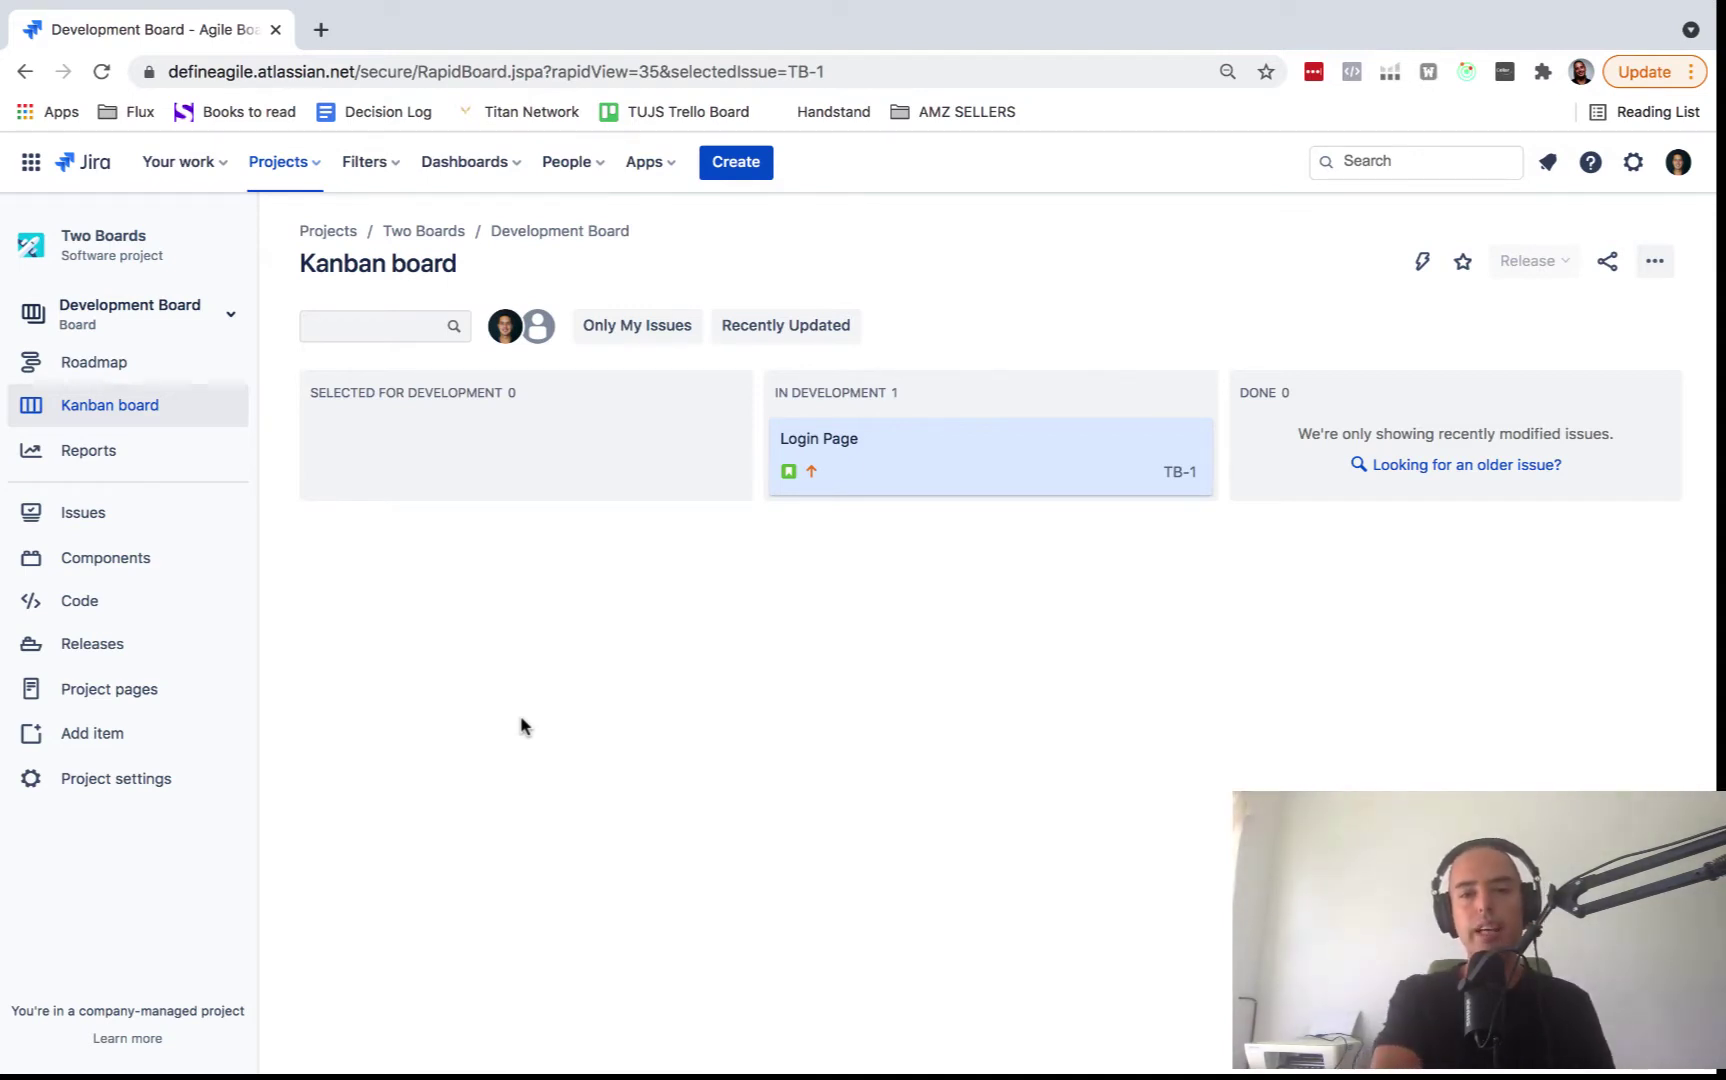
# Start a new software development project from the Scrum template and proceed to the project type choice.
pyautogui.click(301, 188)
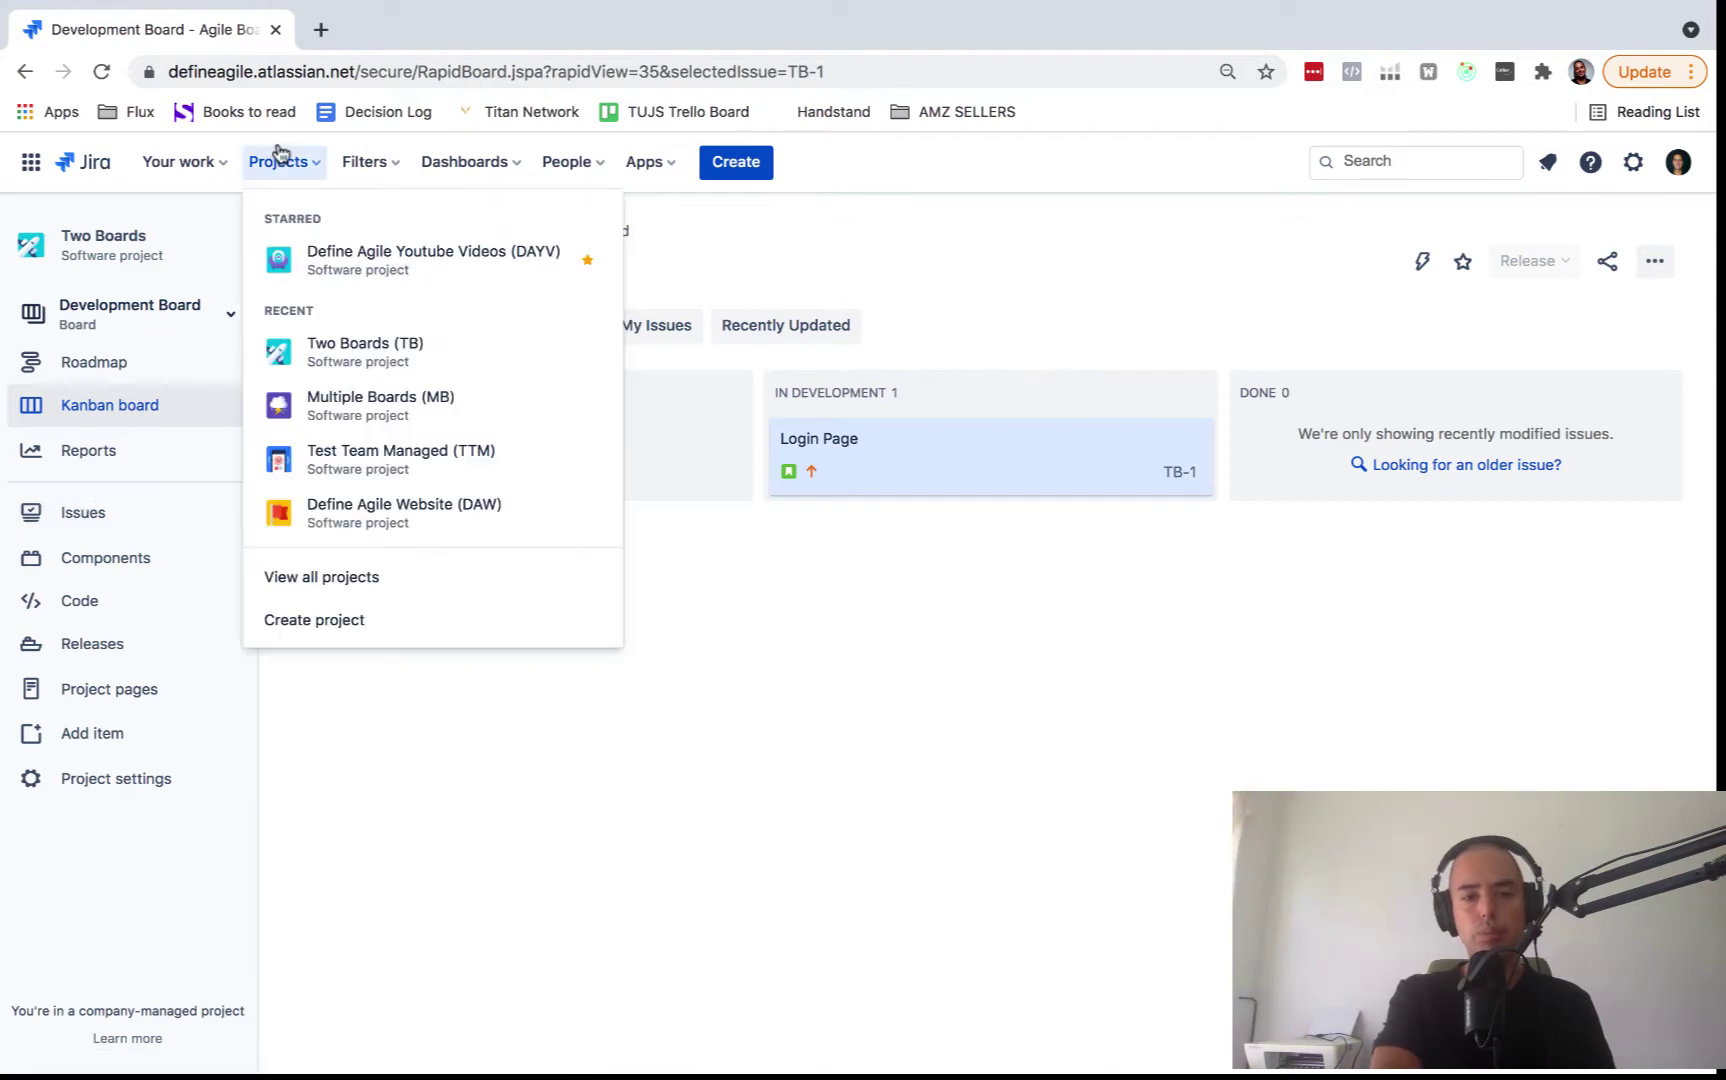
pyautogui.click(306, 619)
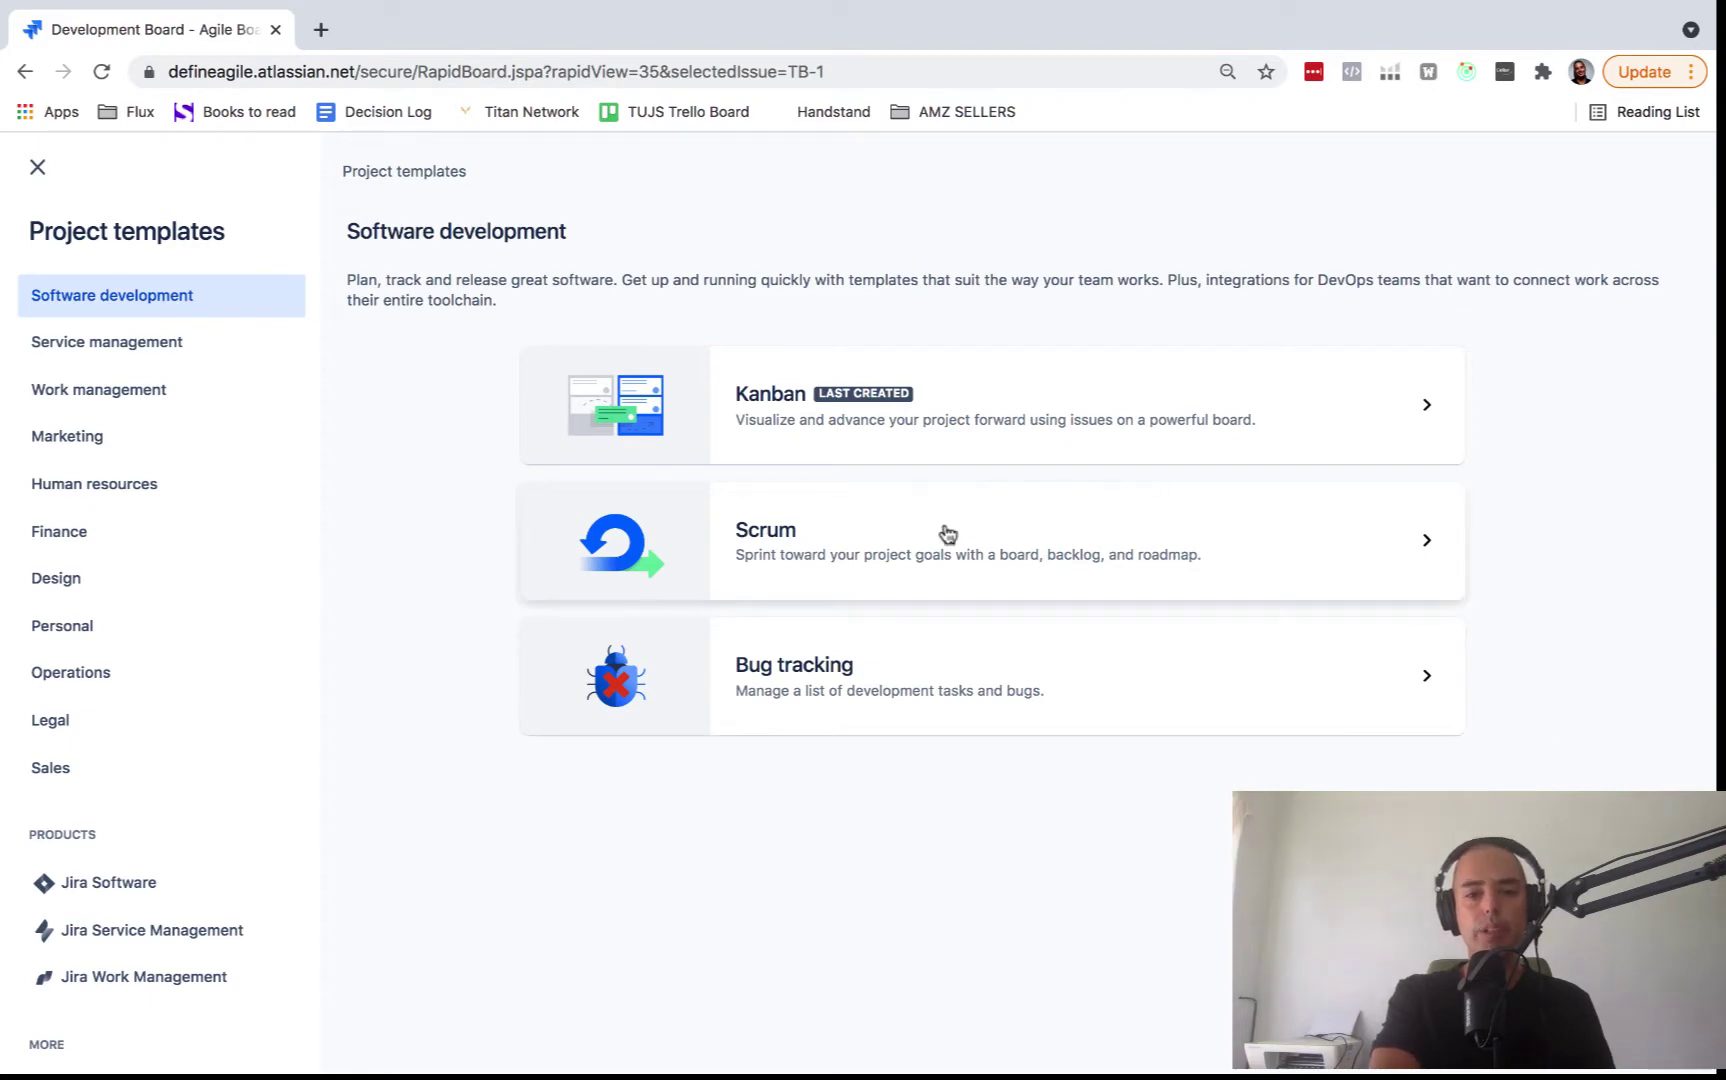
pyautogui.click(826, 550)
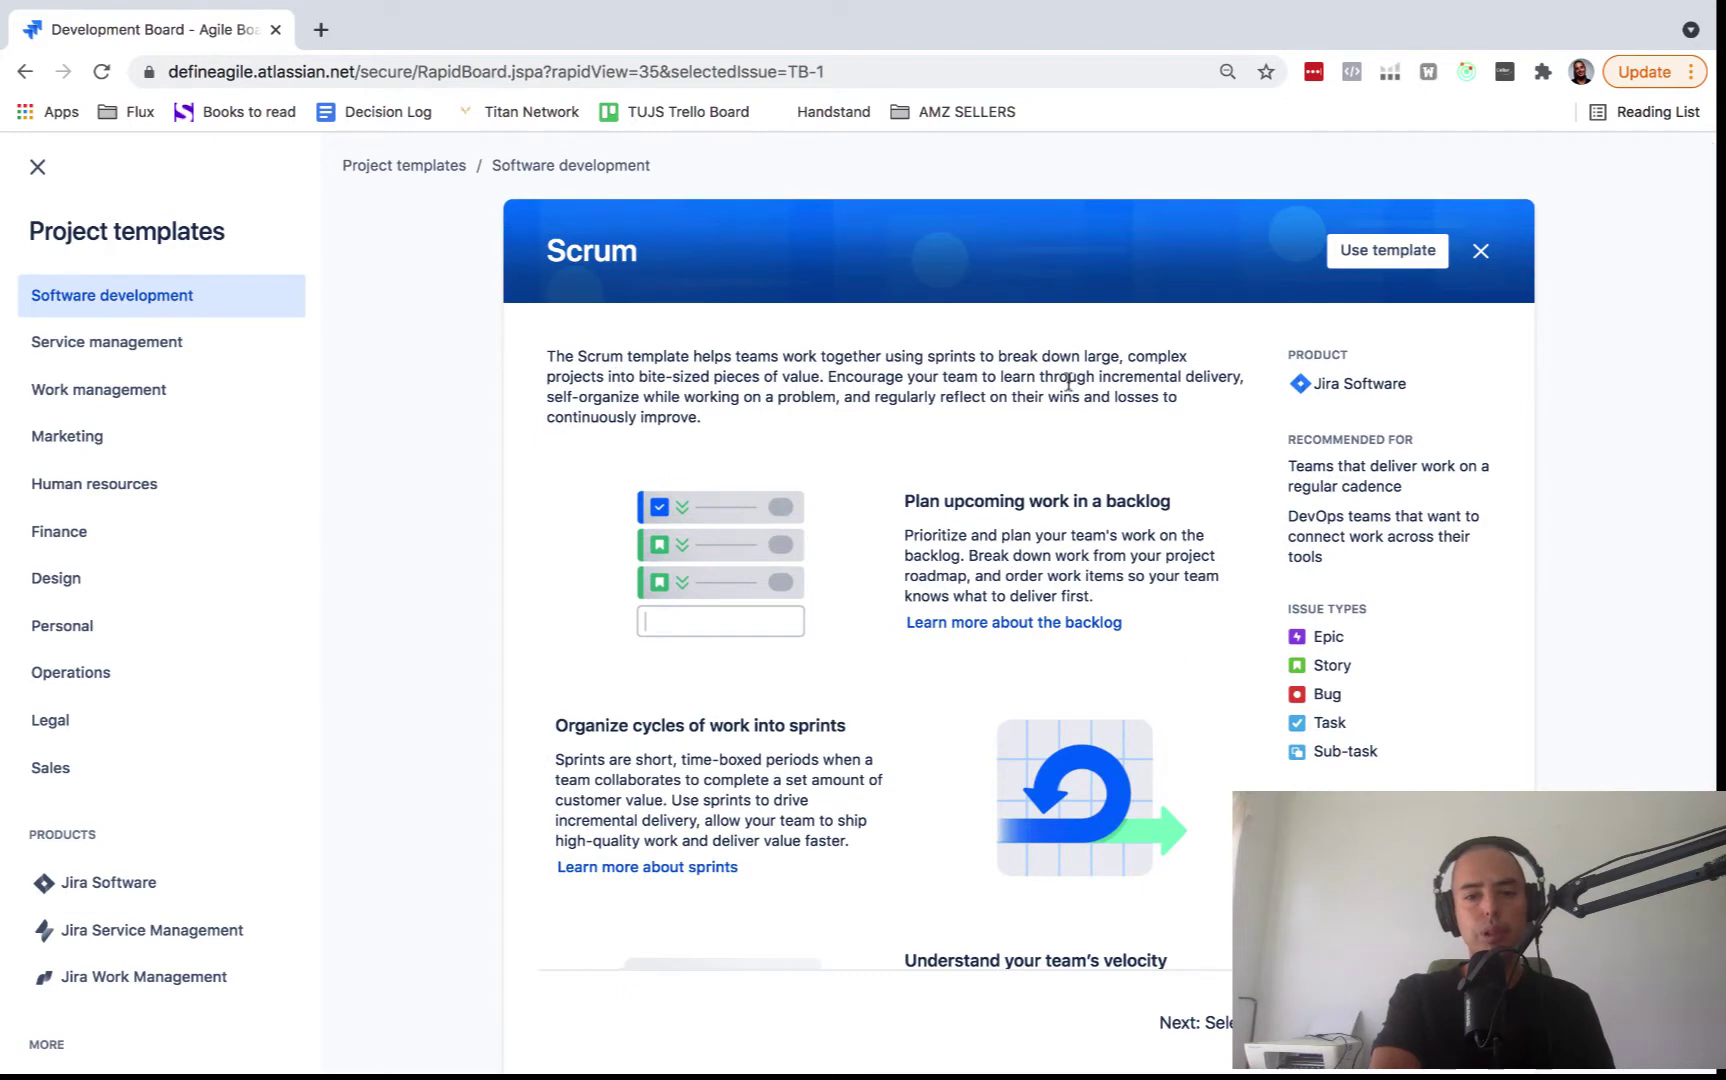
pyautogui.scroll(-3, 1068, 382)
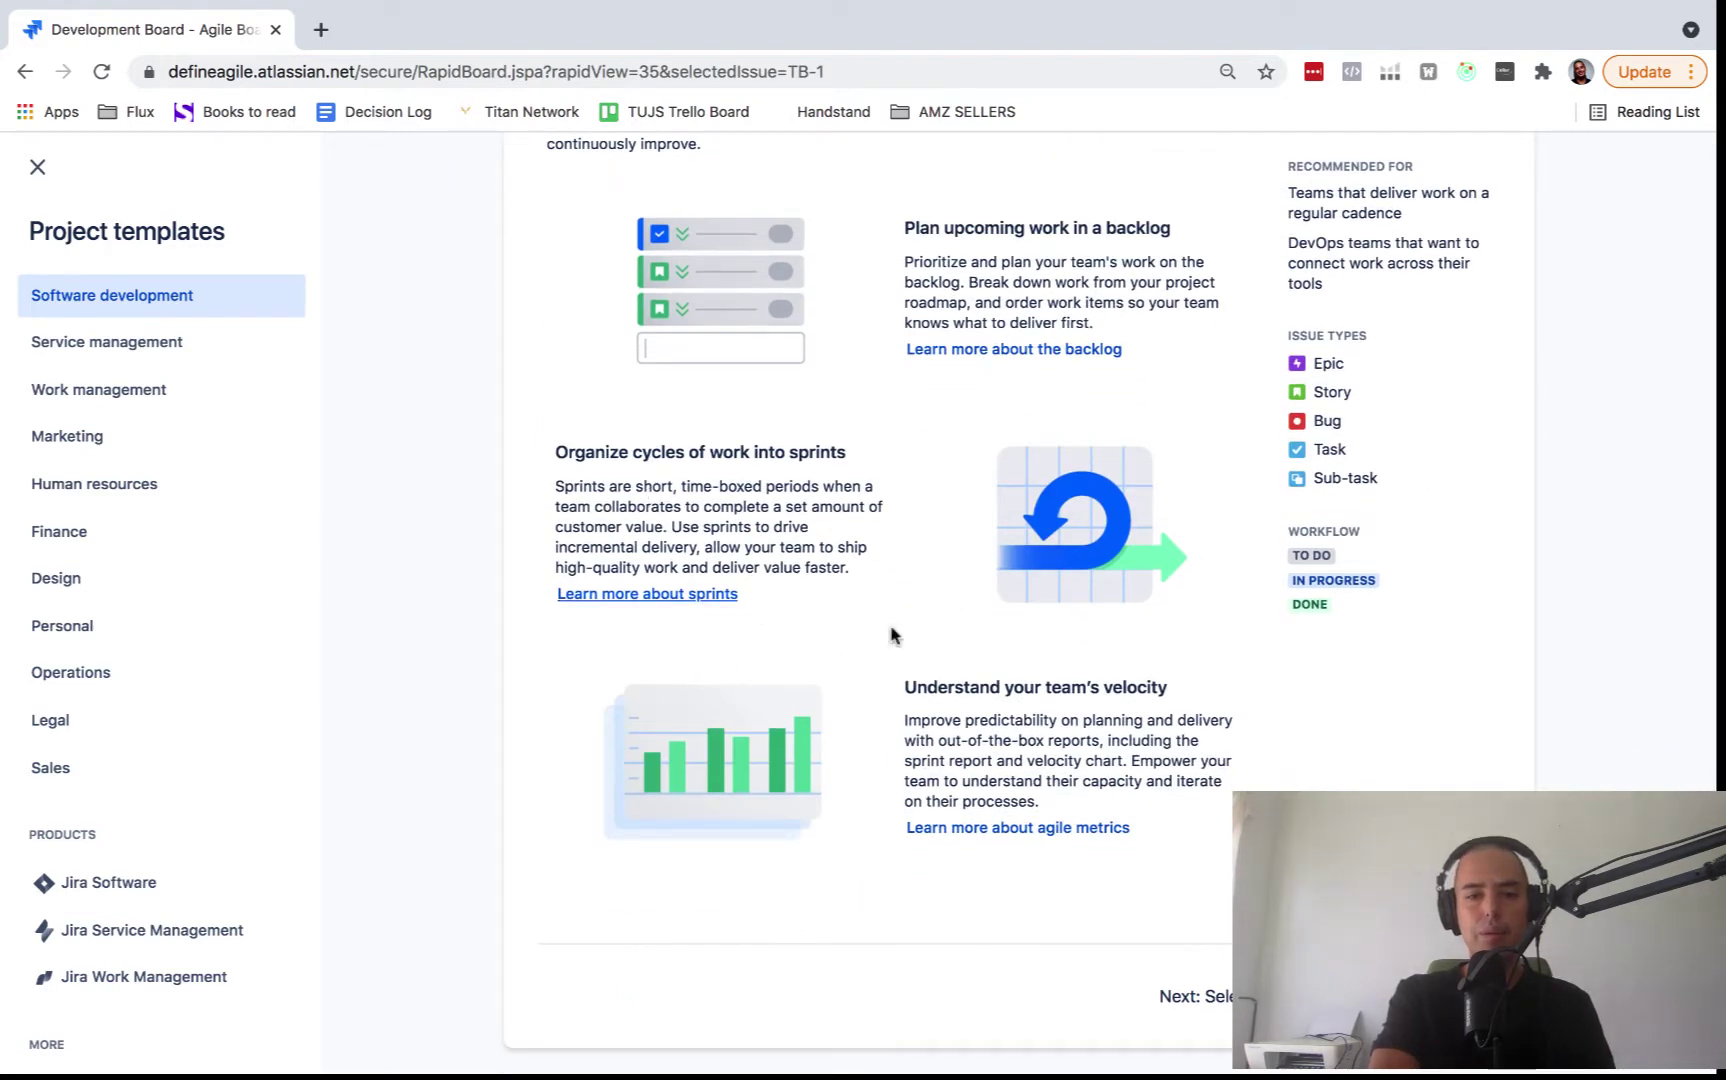
pyautogui.scroll(3, 867, 474)
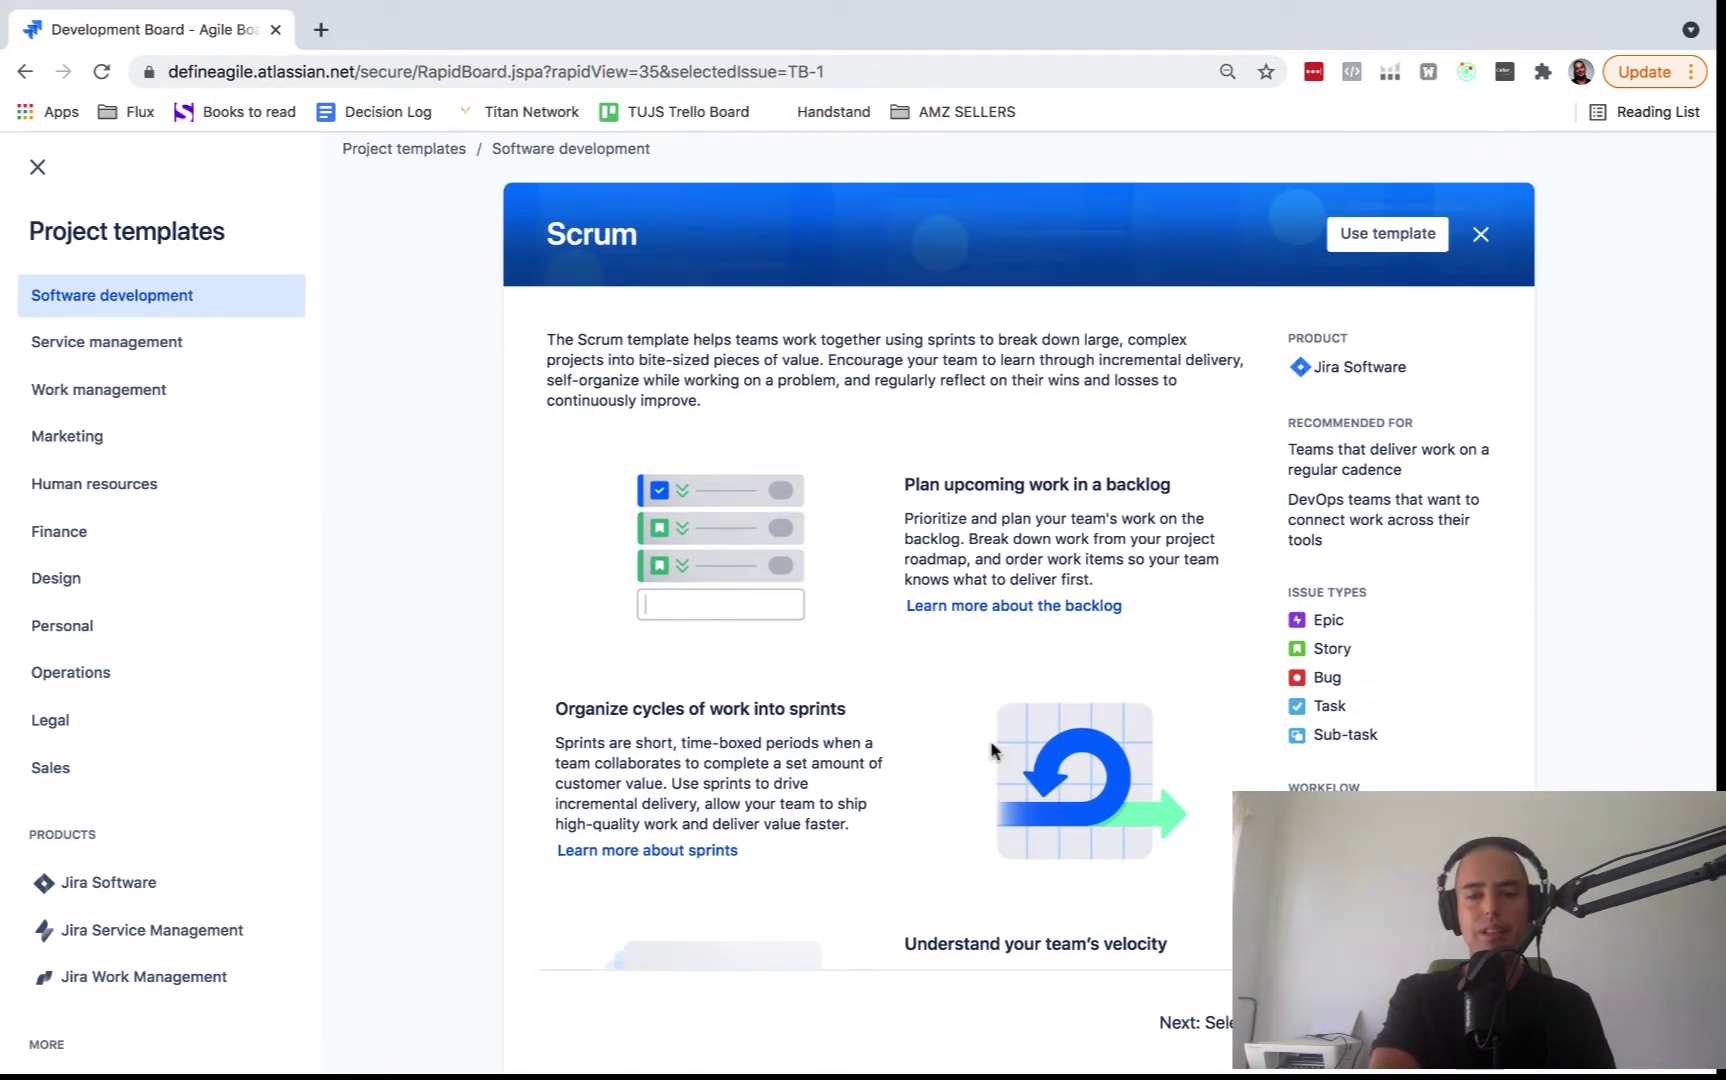
pyautogui.scroll(-3, 959, 334)
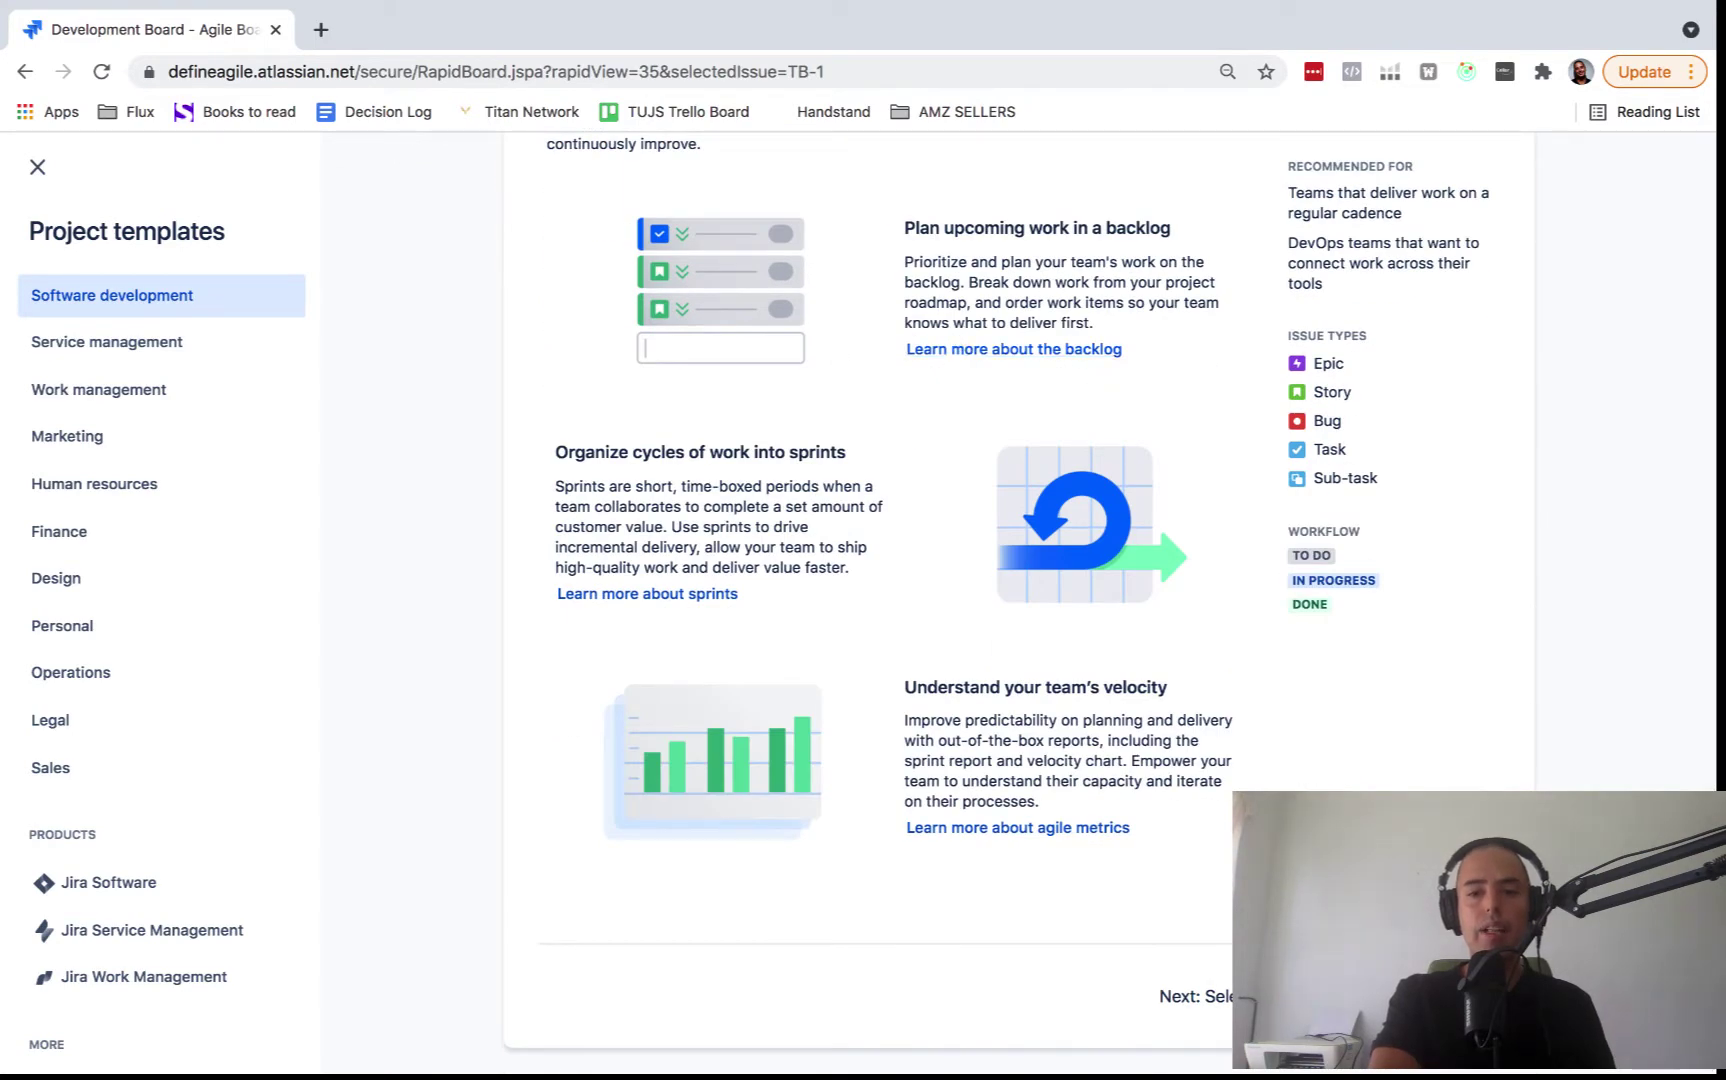
pyautogui.click(1200, 996)
# Compare the team-managed and company-managed project types and select the company-managed one.
pyautogui.scroll(-4, 1240, 528)
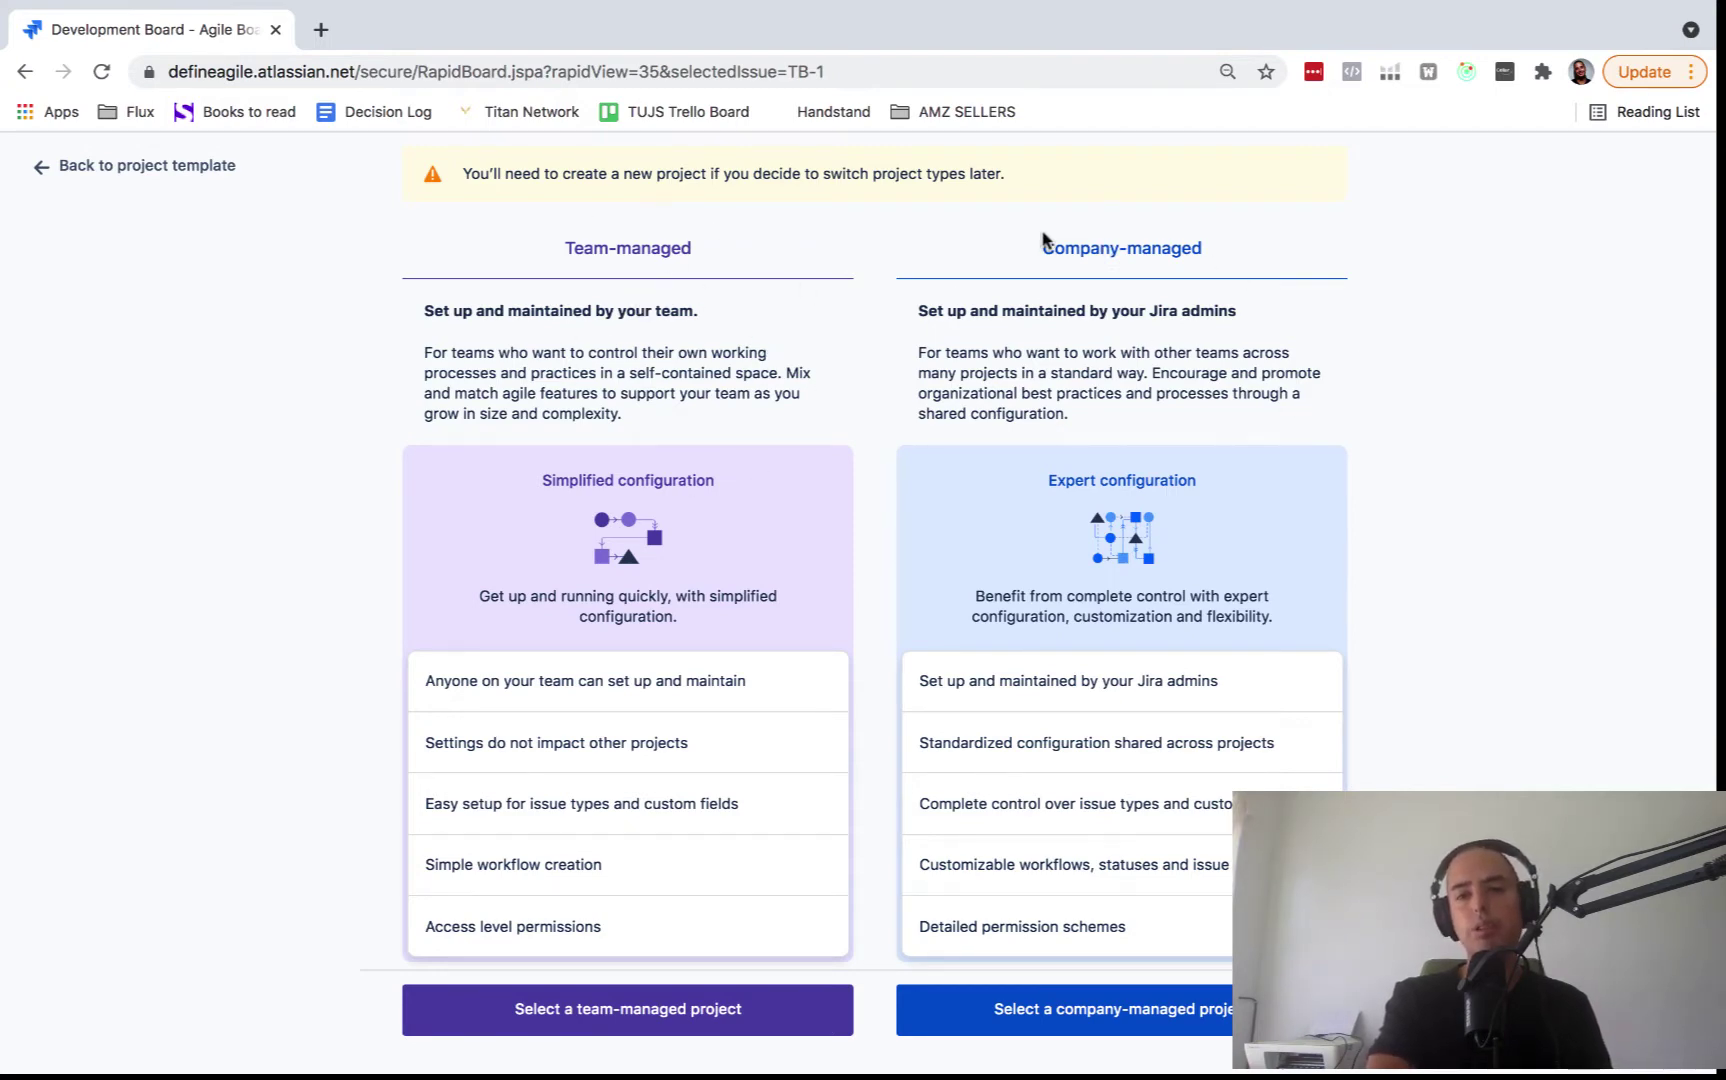
pyautogui.scroll(-6, 1175, 320)
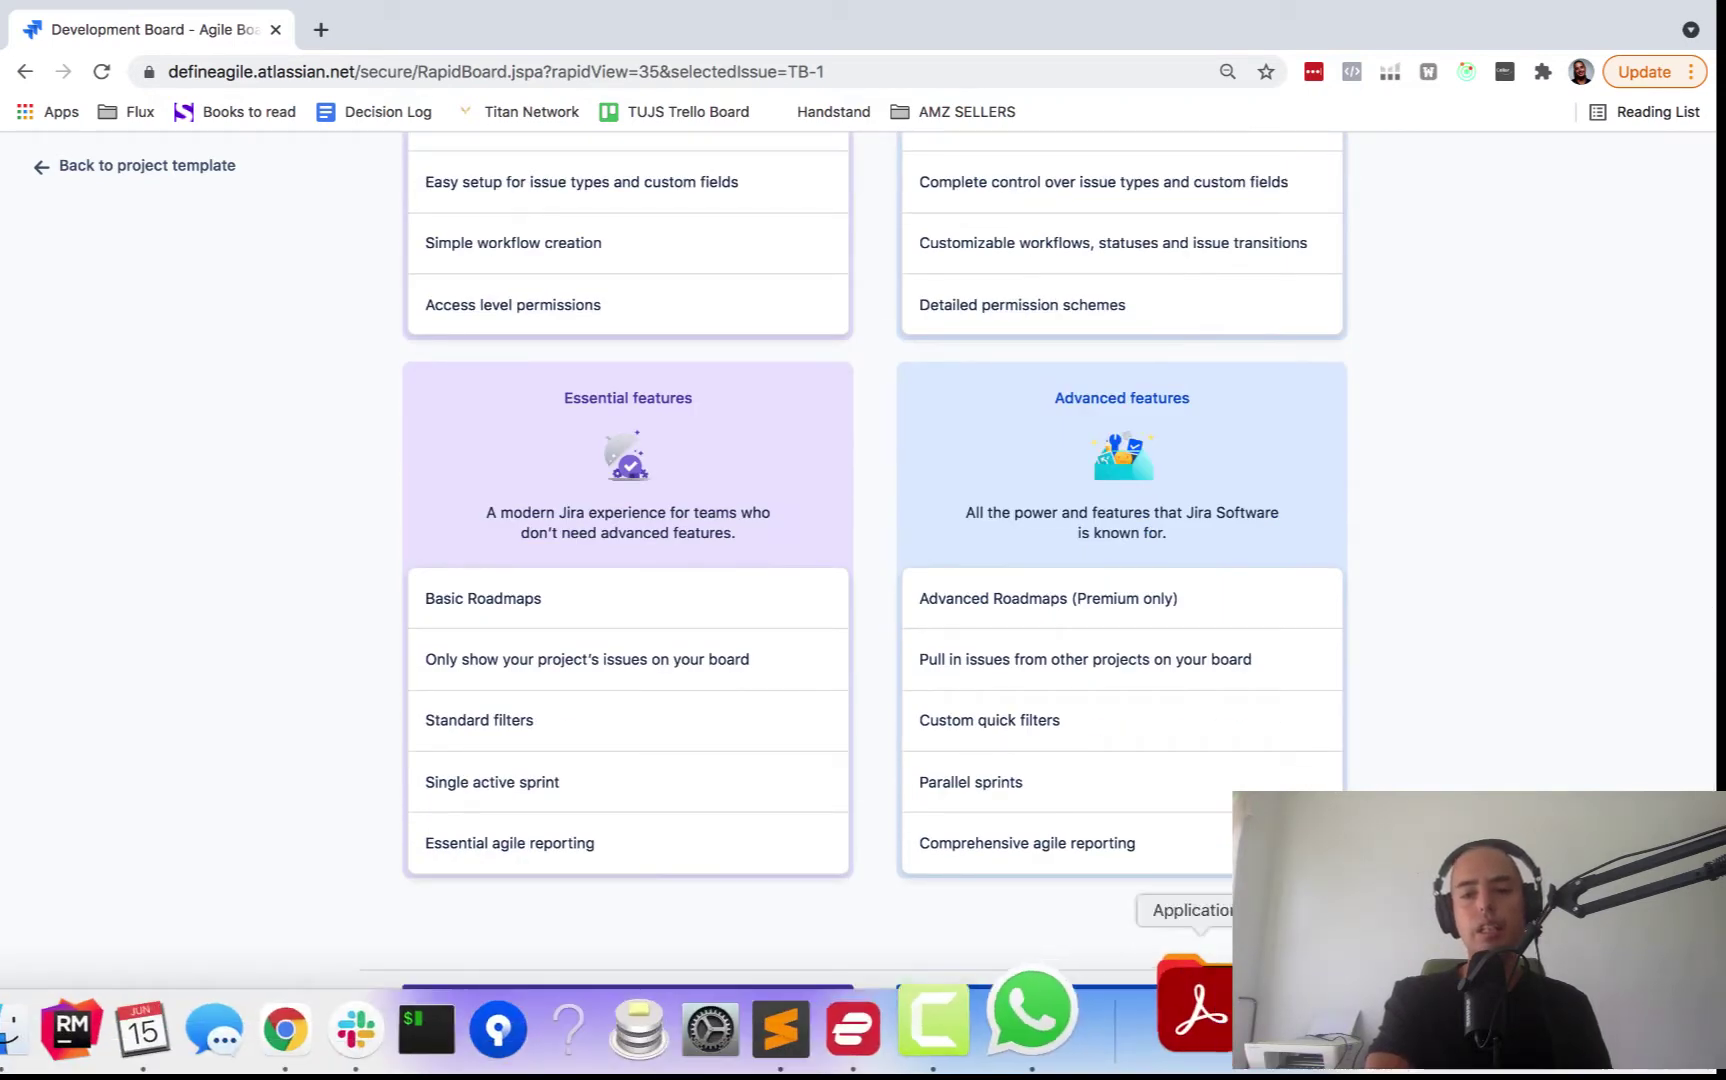
pyautogui.click(1176, 1012)
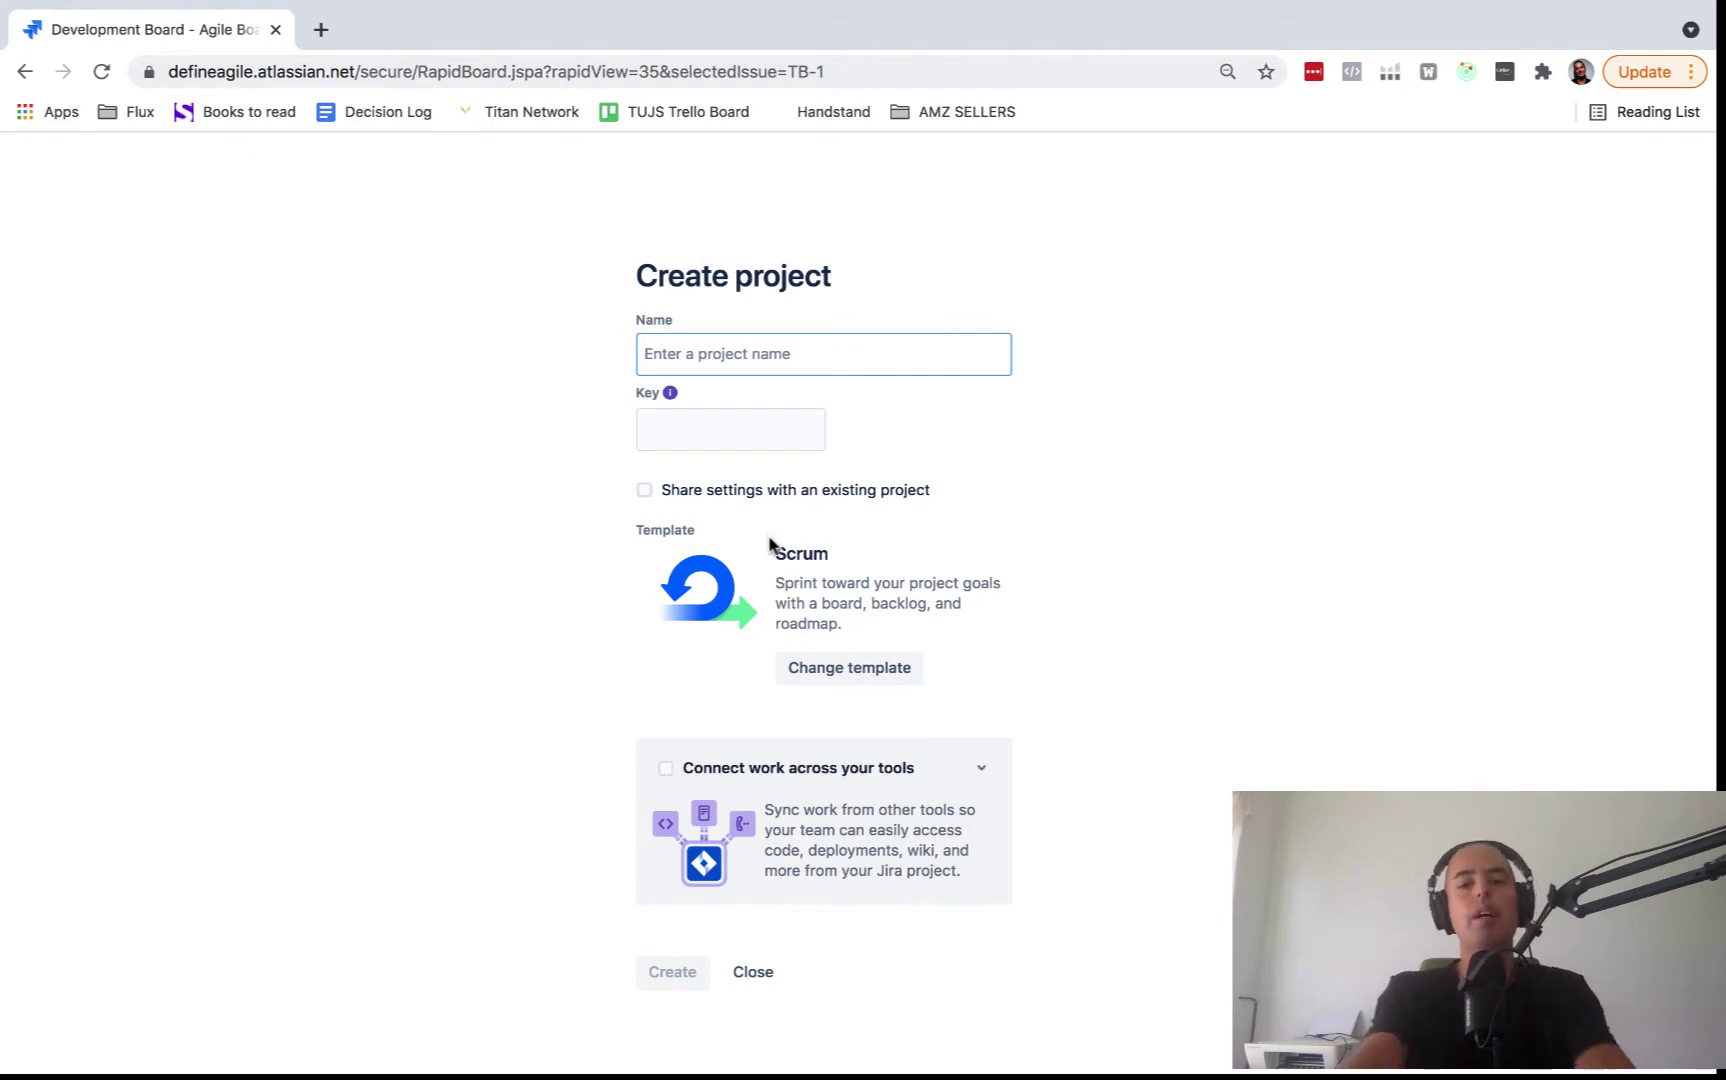
# Name the new project "Scrum Board Project" and create it.
pyautogui.write('Scrum ')
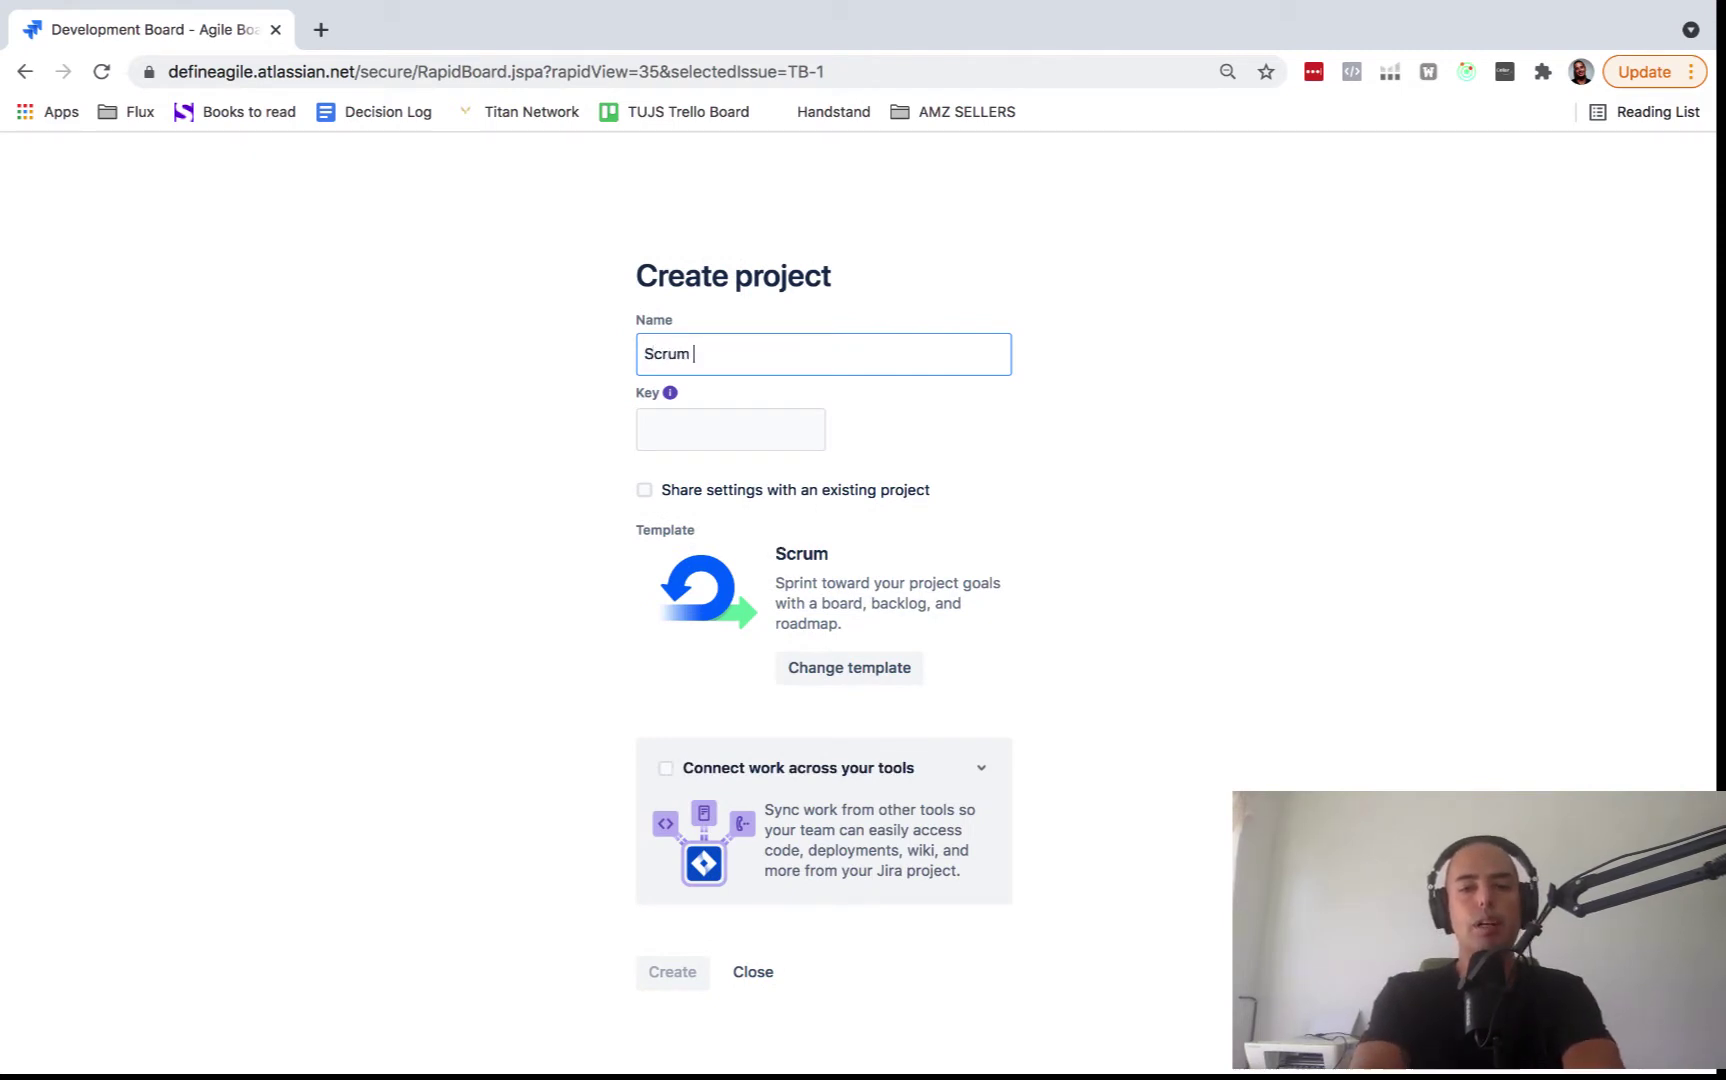
pyautogui.write('Board Project')
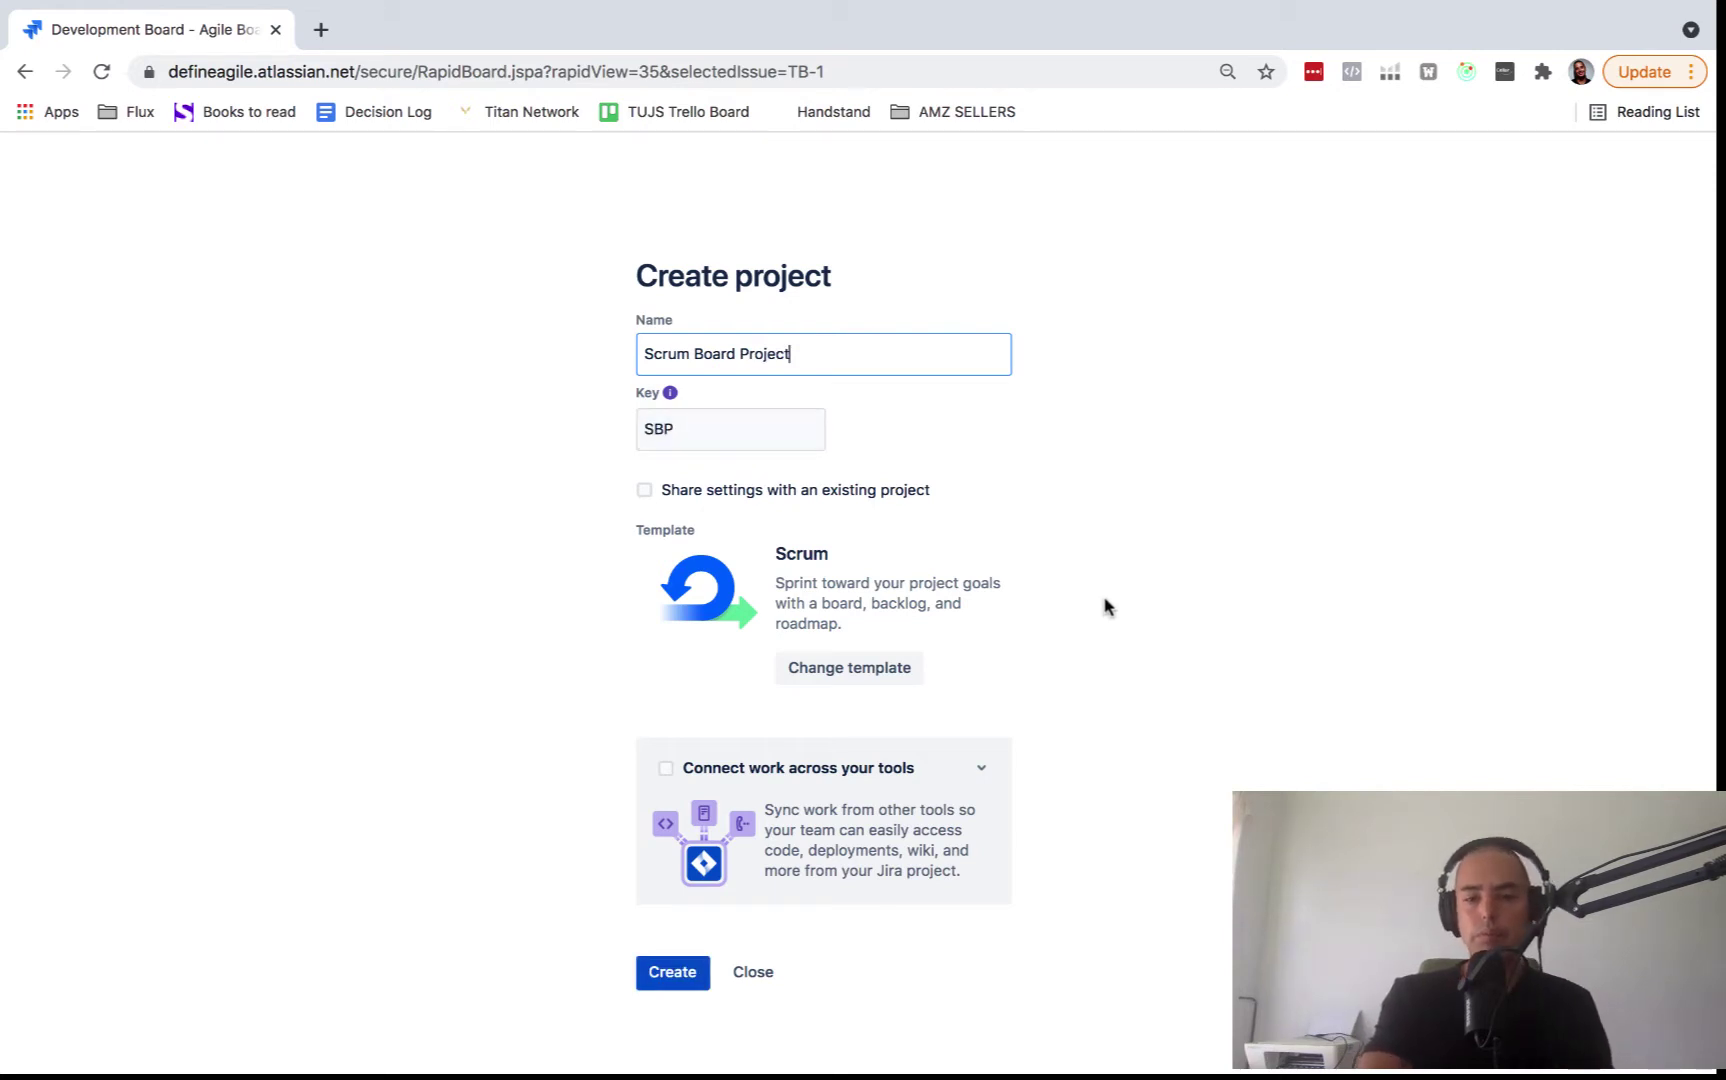
pyautogui.click(653, 985)
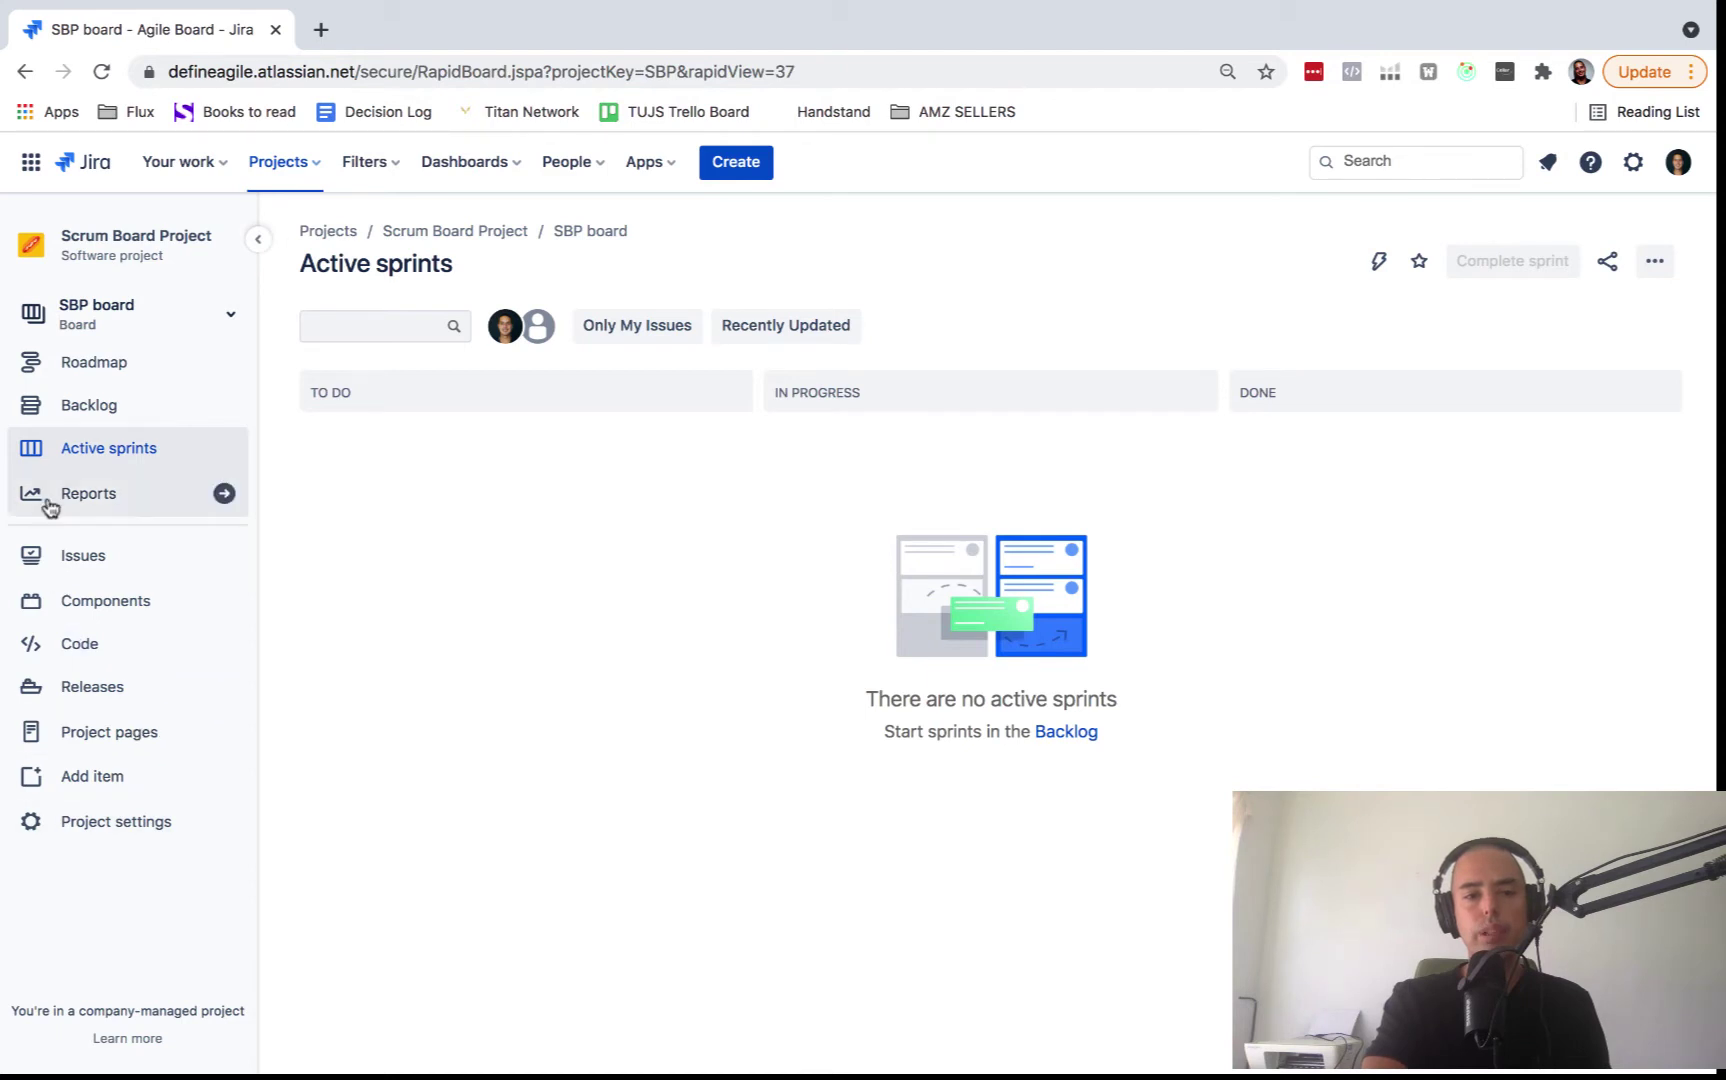
# Add two stories to the project's backlog, "First Story" and "Second Story".
pyautogui.click(68, 417)
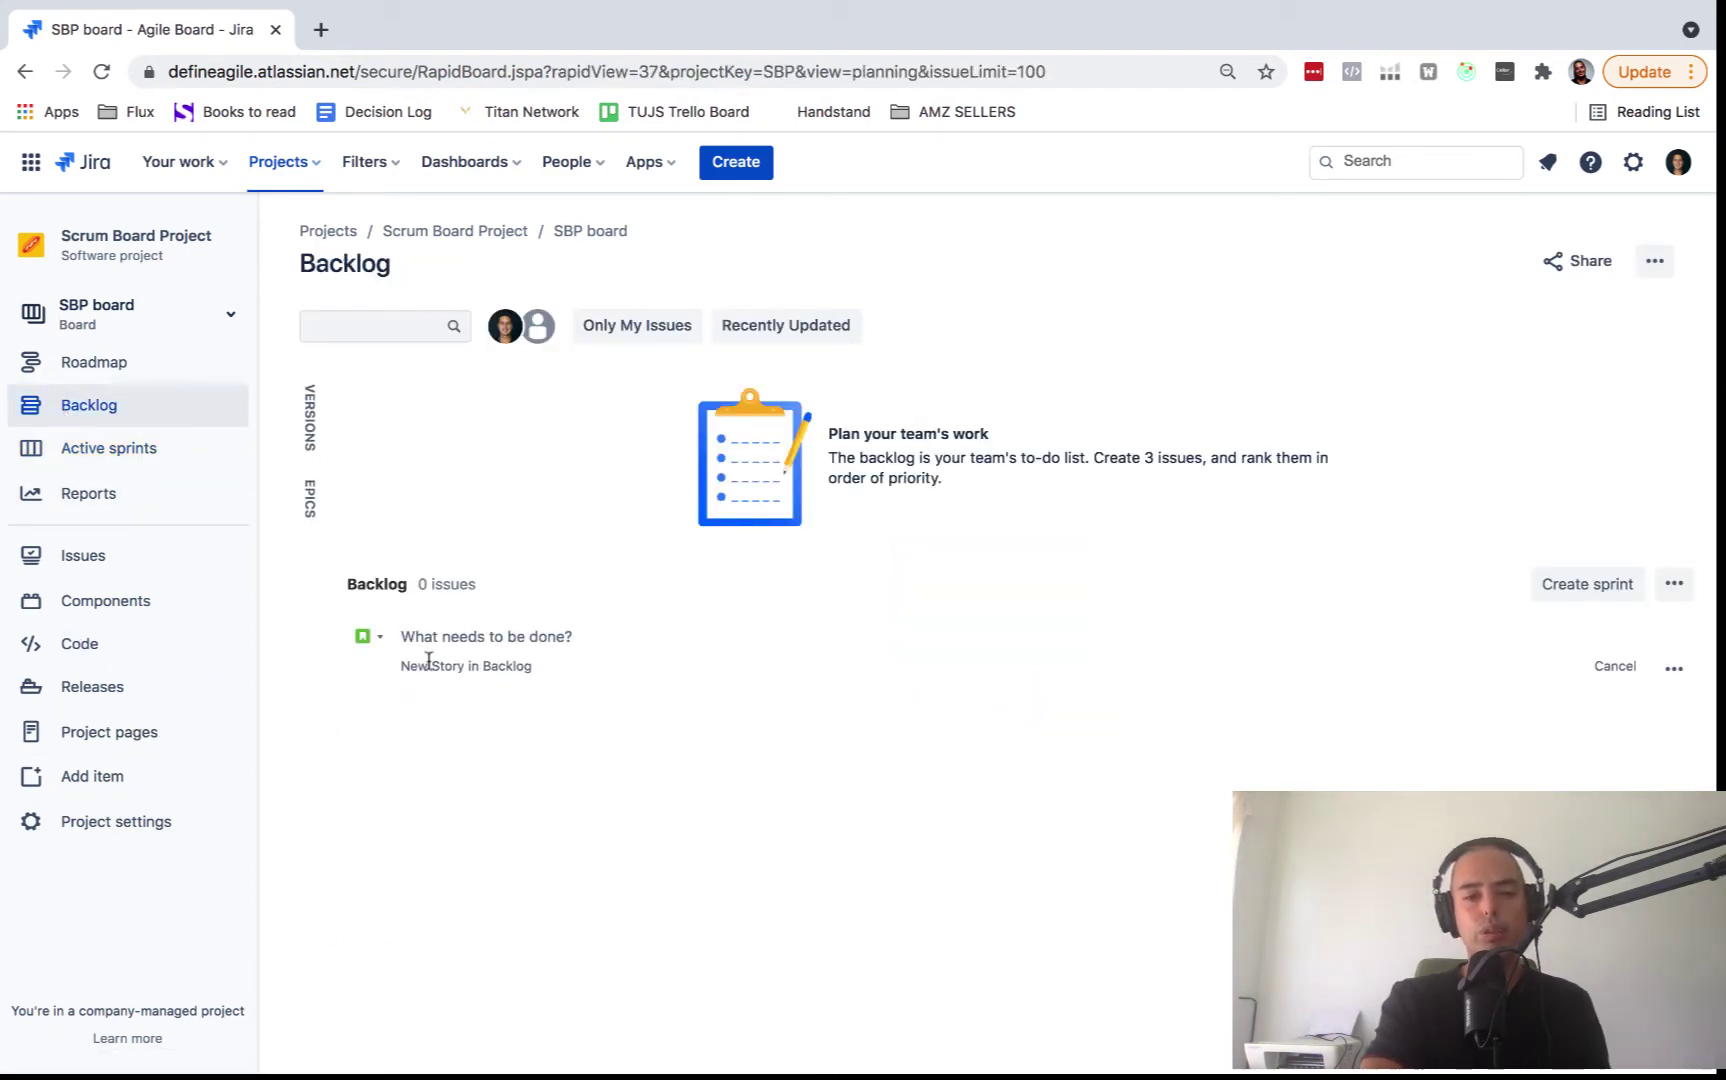
pyautogui.write('First Story')
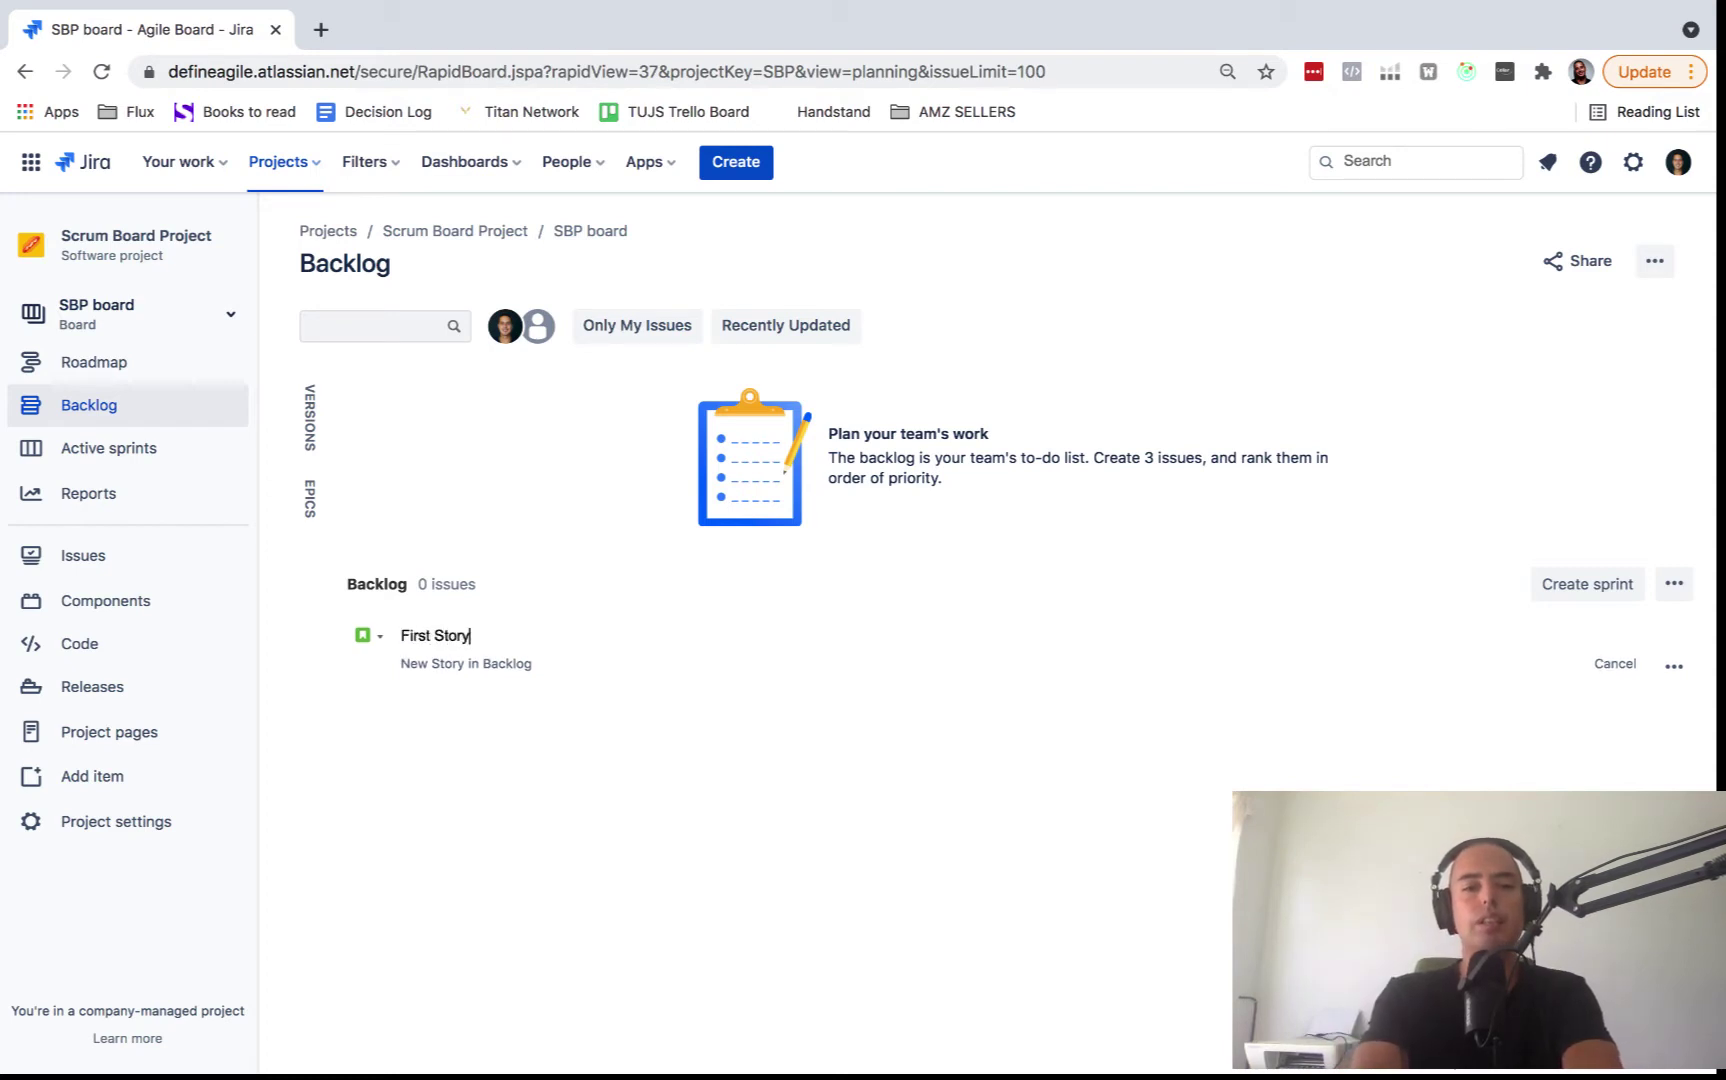
pyautogui.press('Return')
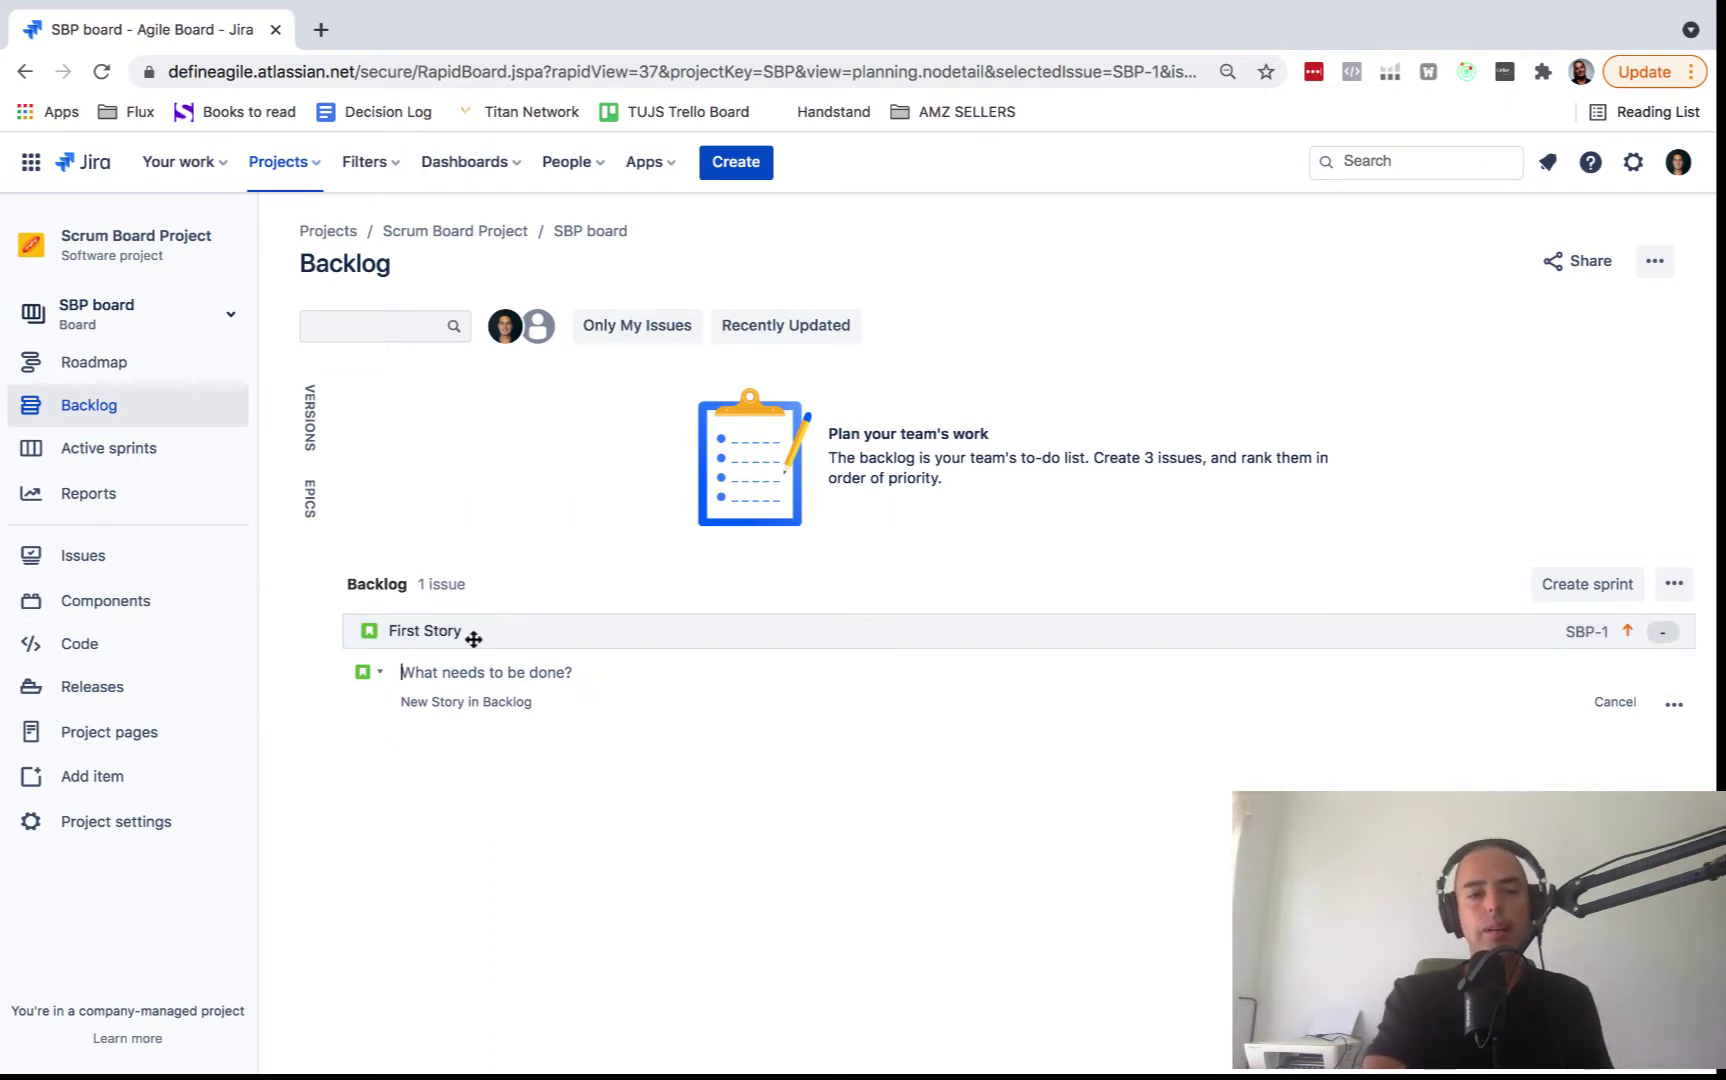
pyautogui.write('Secon')
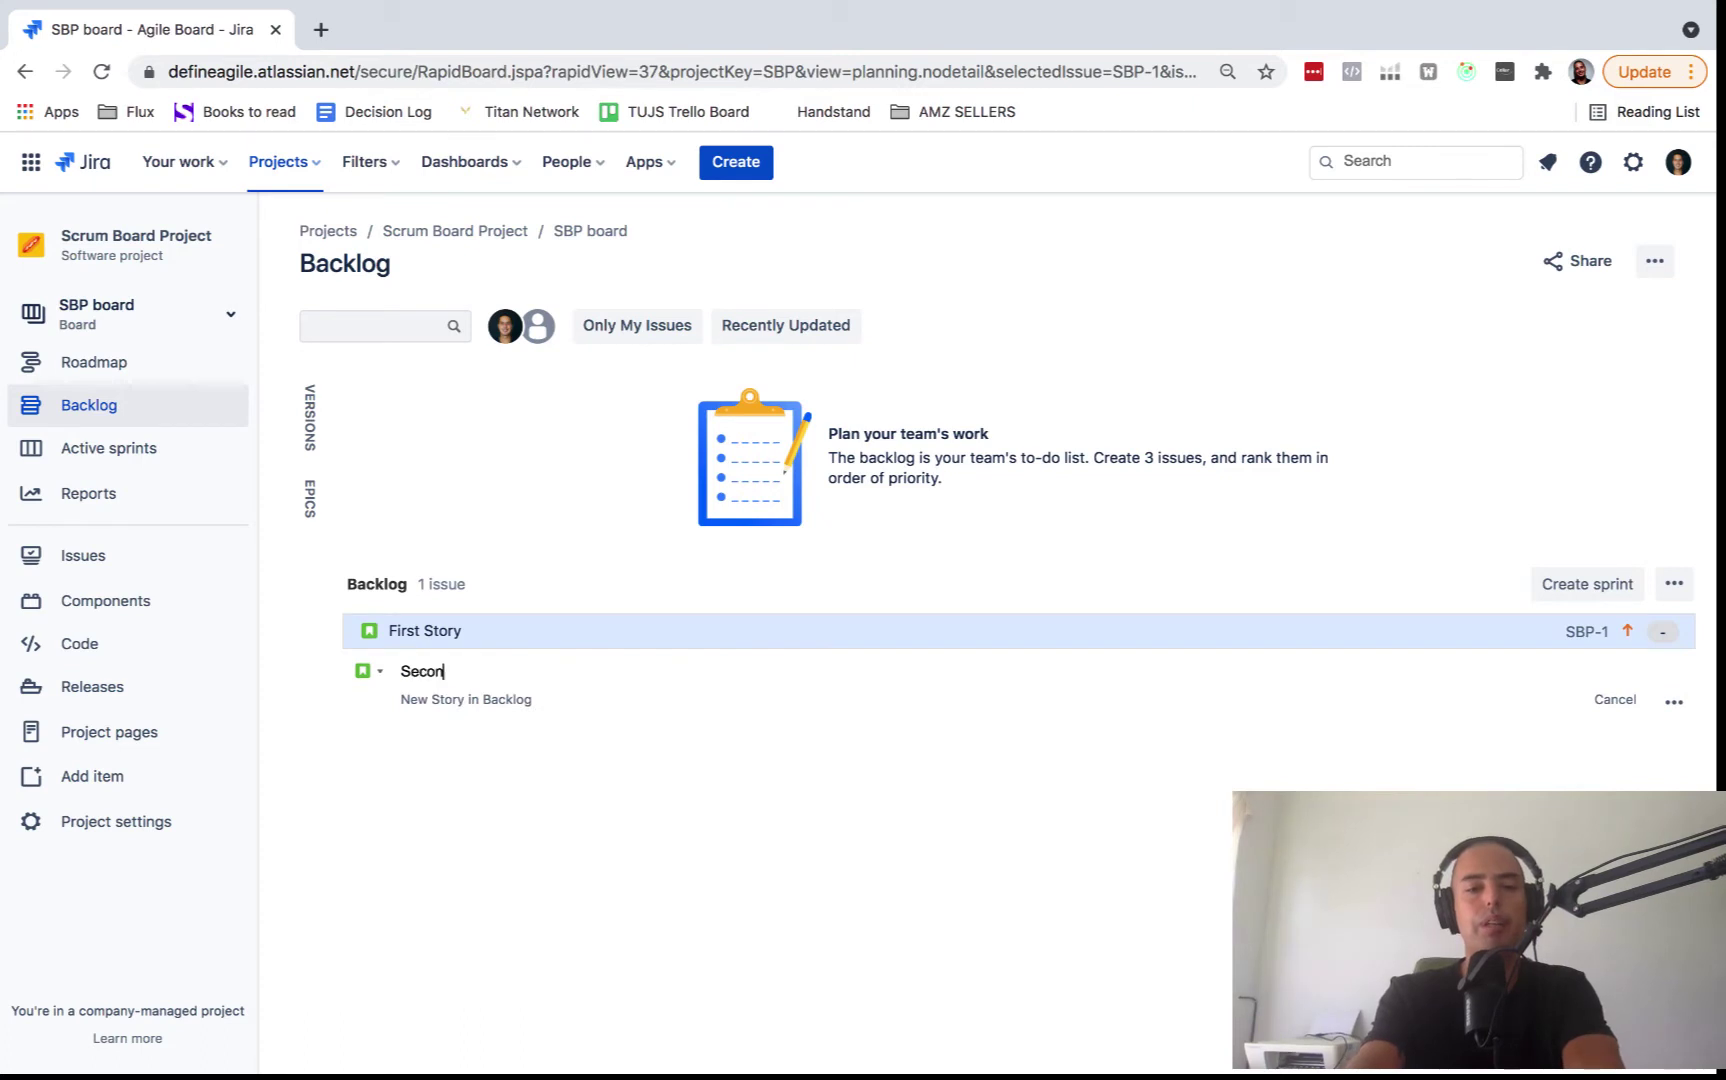
pyautogui.write('d Story')
pyautogui.press('Return')
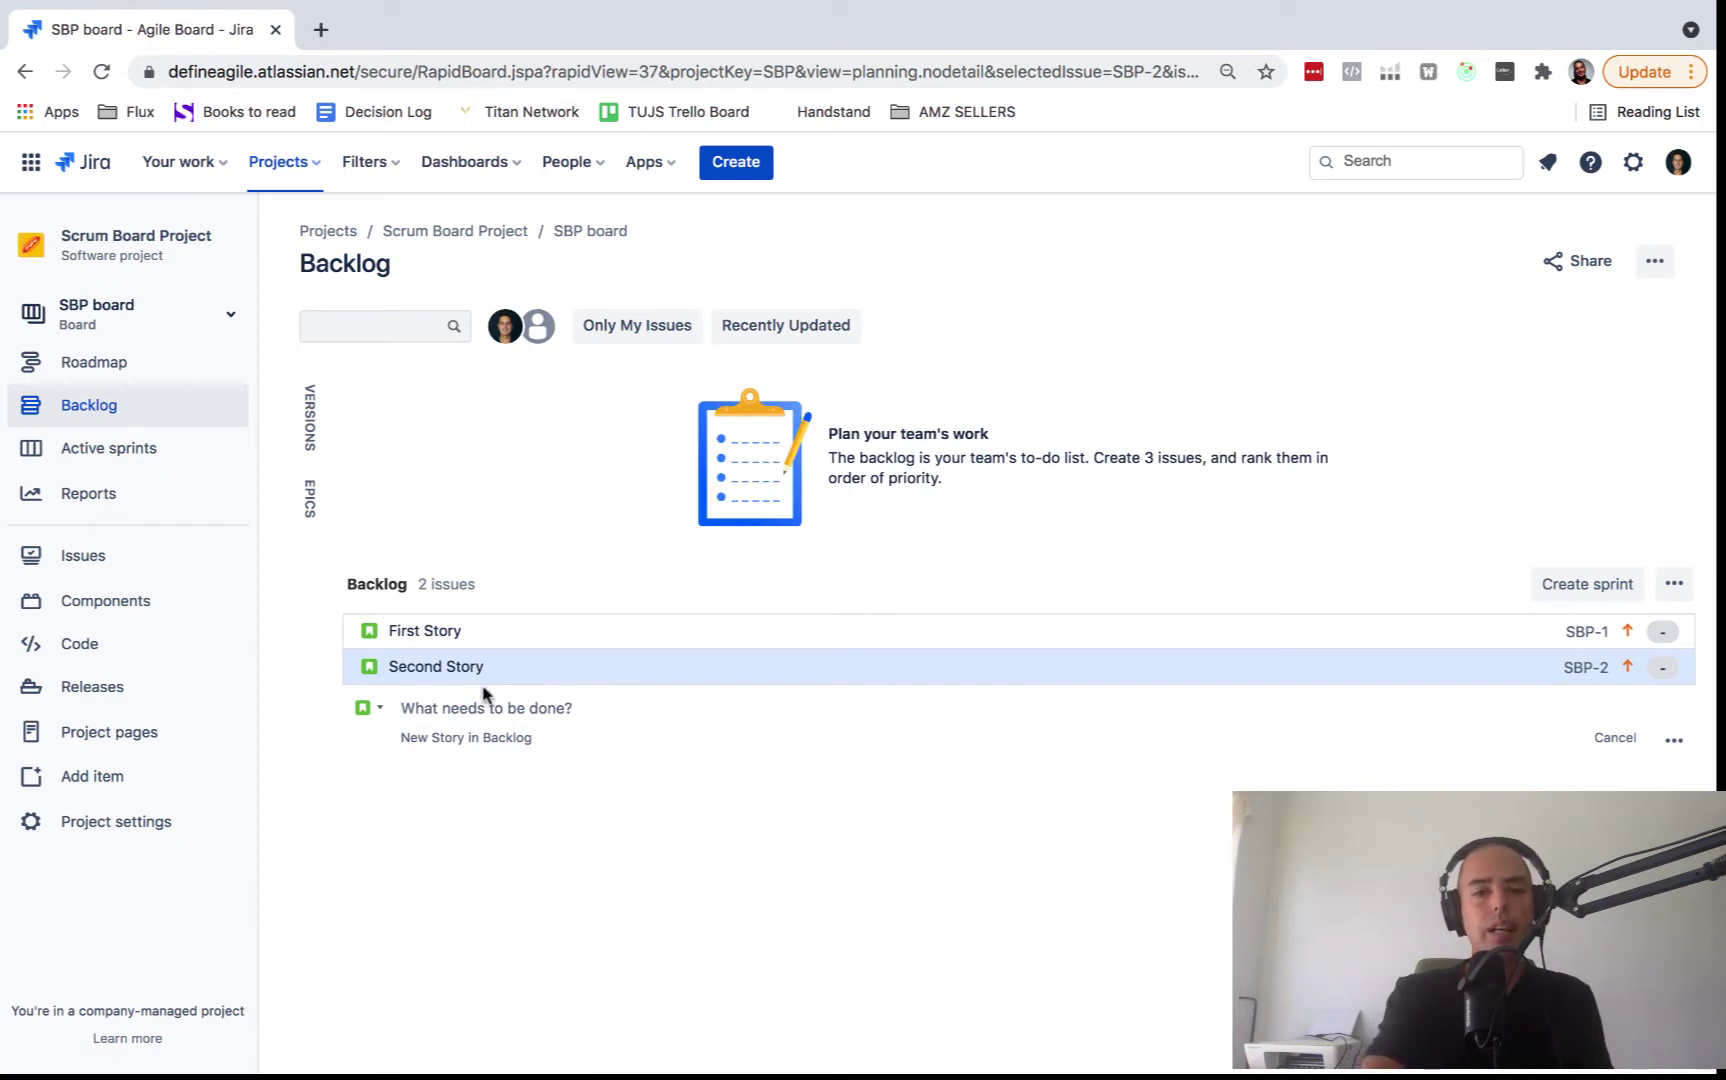
# Create a sprint from the backlog and move First Story and Second Story into it.
pyautogui.click(1607, 583)
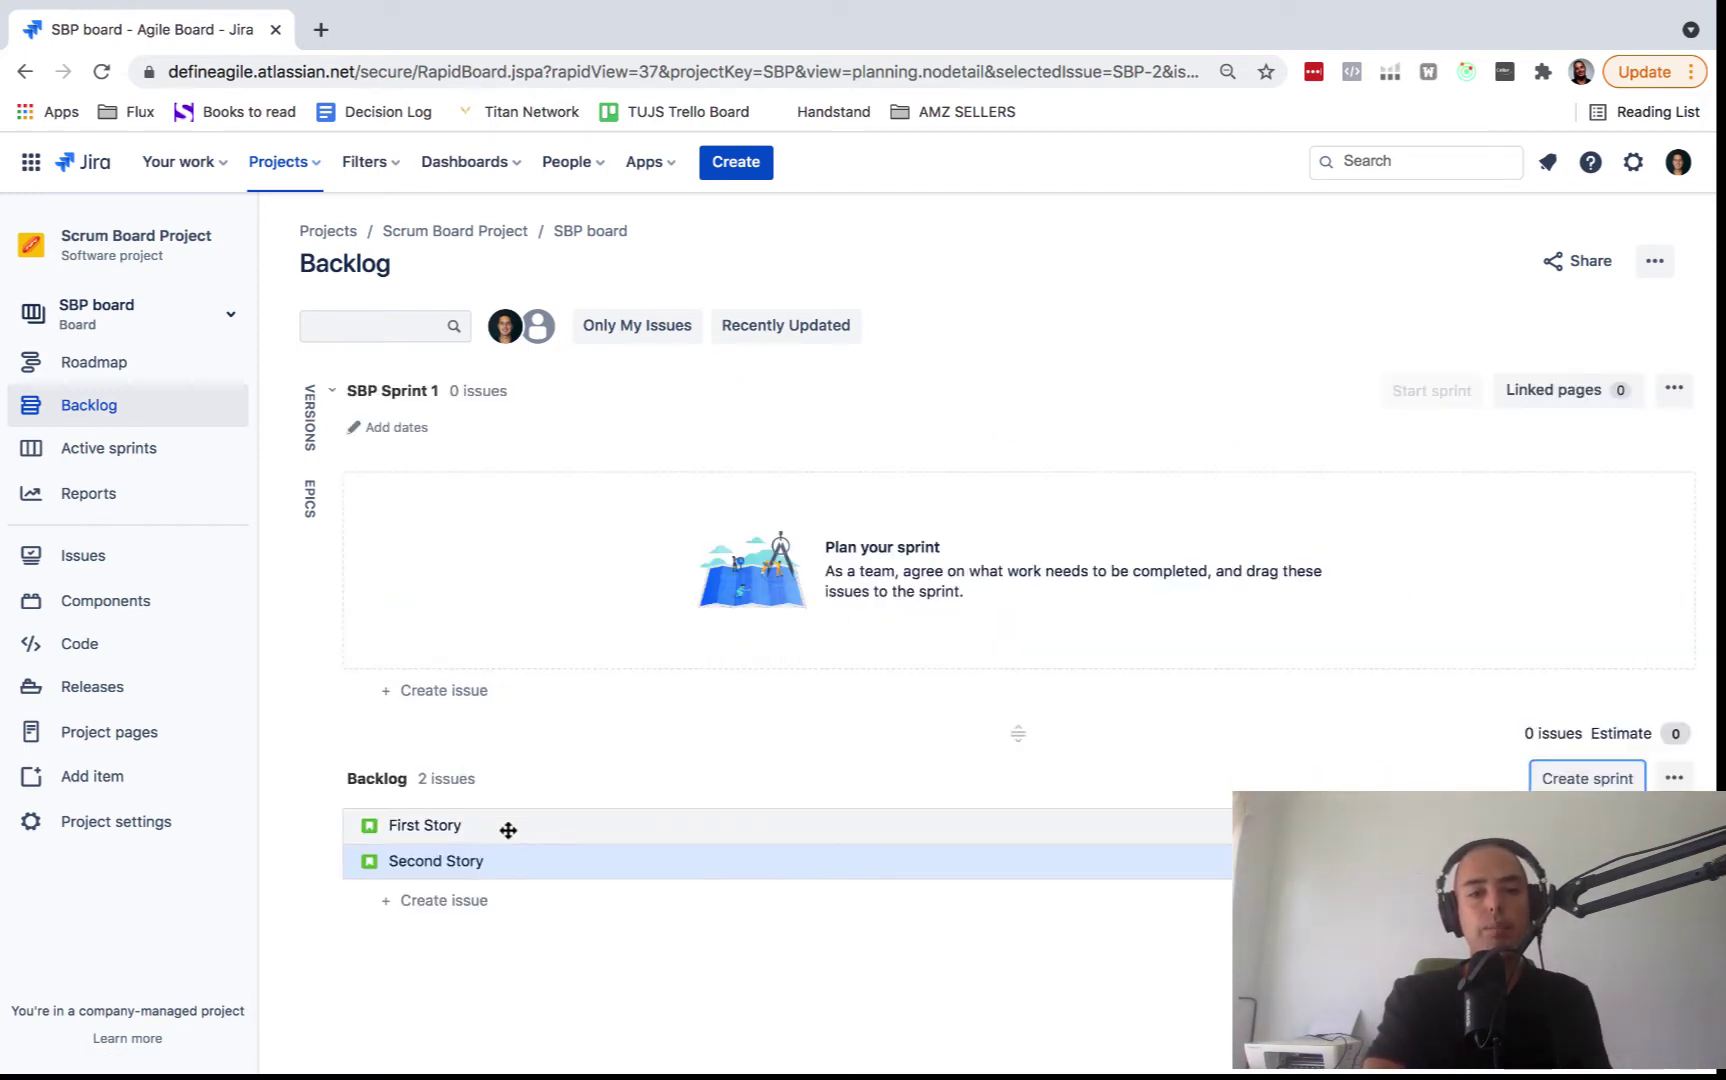
pyautogui.moveTo(470, 825); pyautogui.dragTo(489, 524)
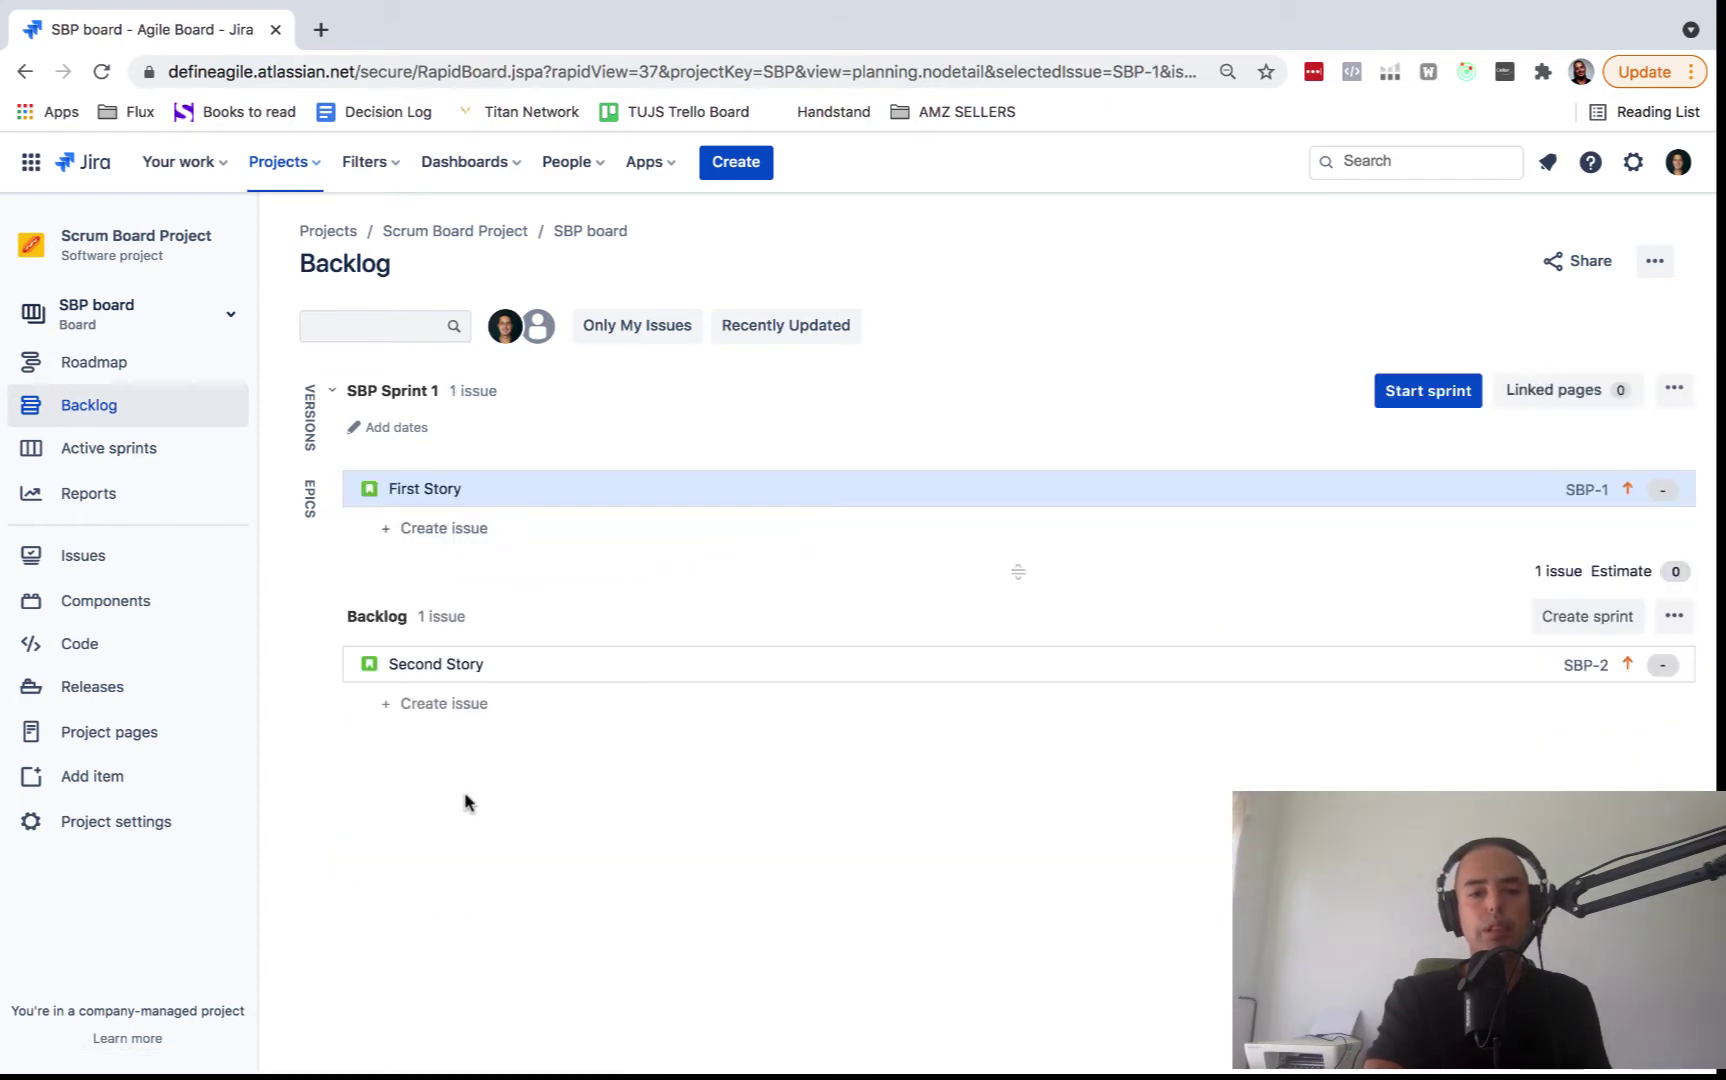
pyautogui.moveTo(485, 664); pyautogui.dragTo(475, 515)
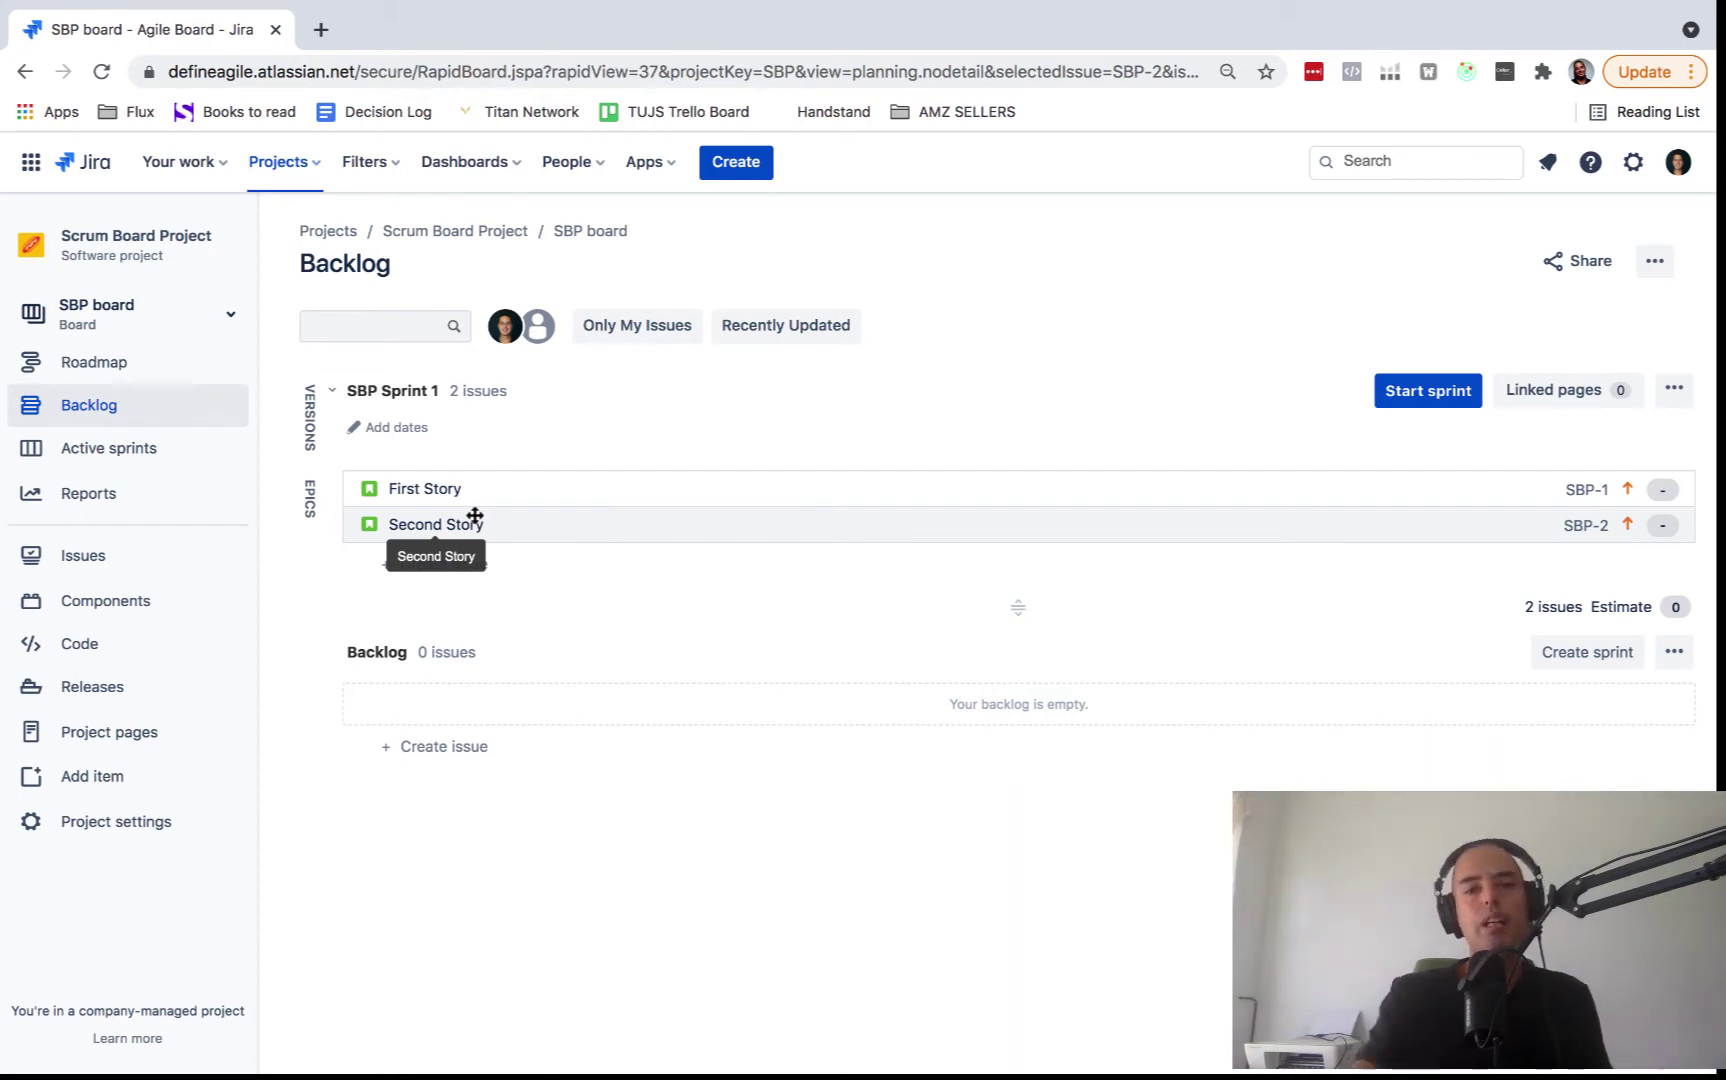
# Set the story points to 2 for First Story and to 8 for Second Story.
pyautogui.click(475, 518)
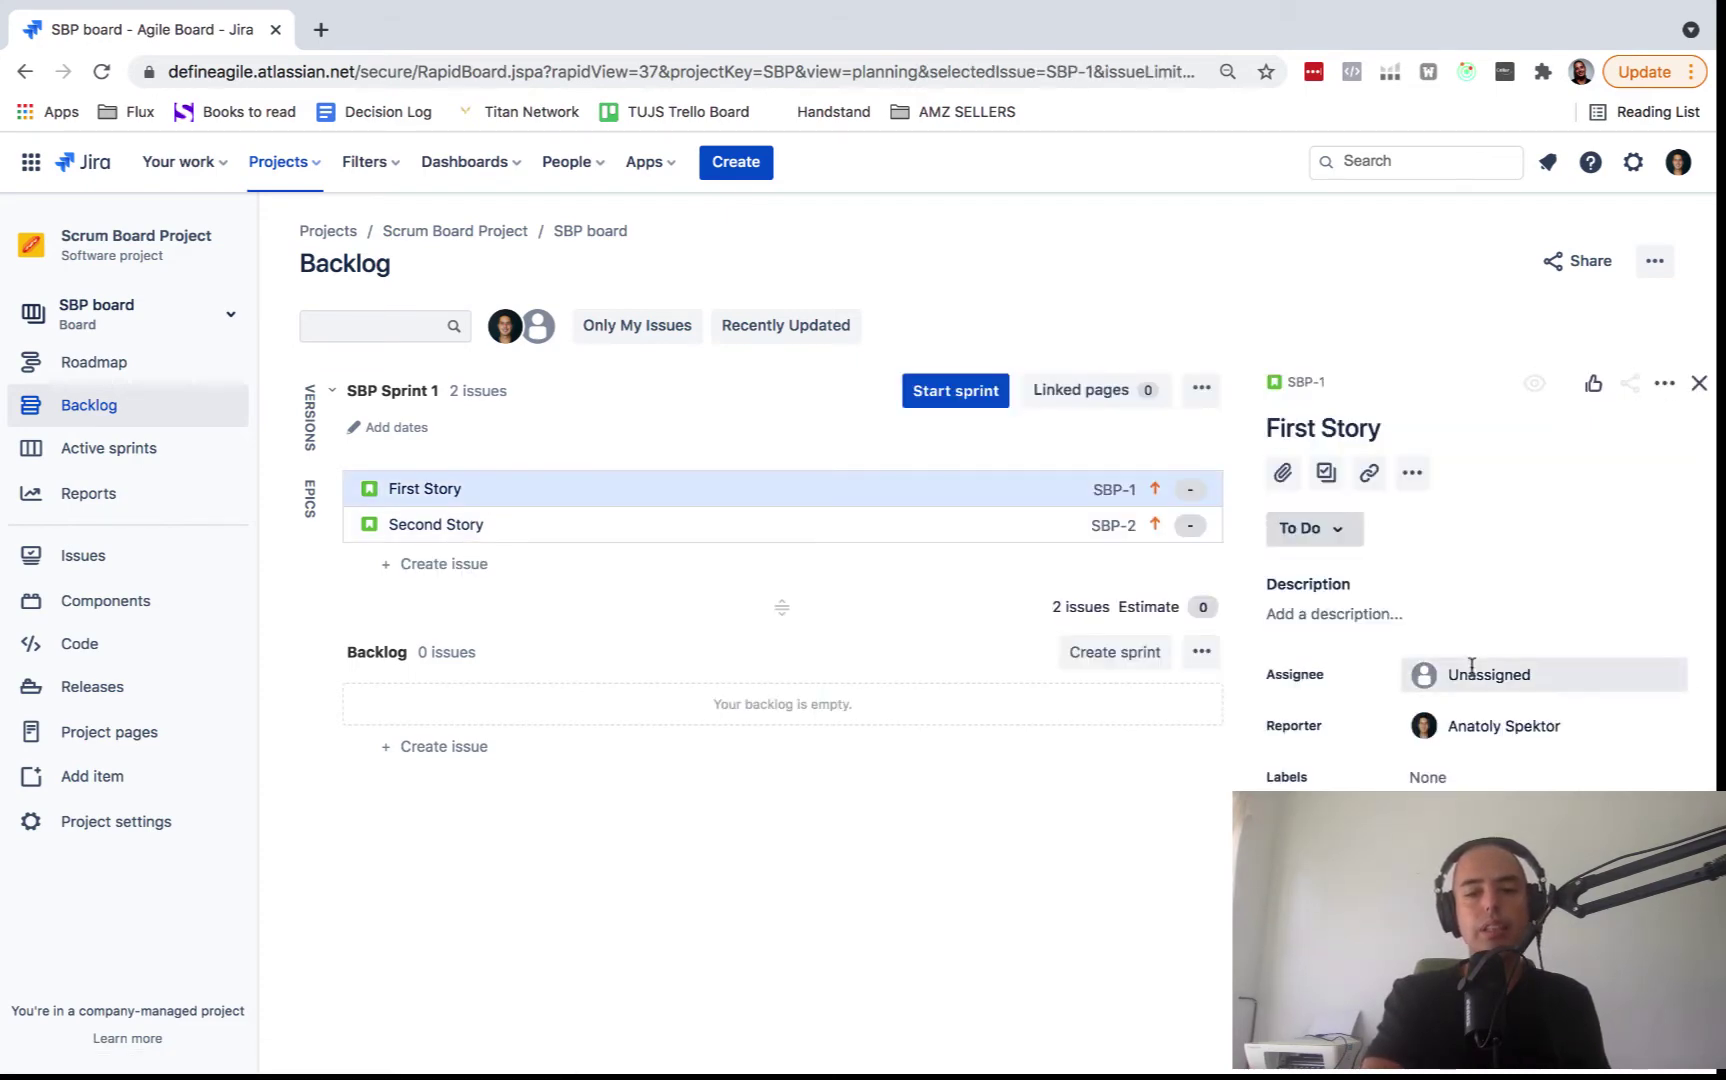
pyautogui.scroll(-3, 1467, 674)
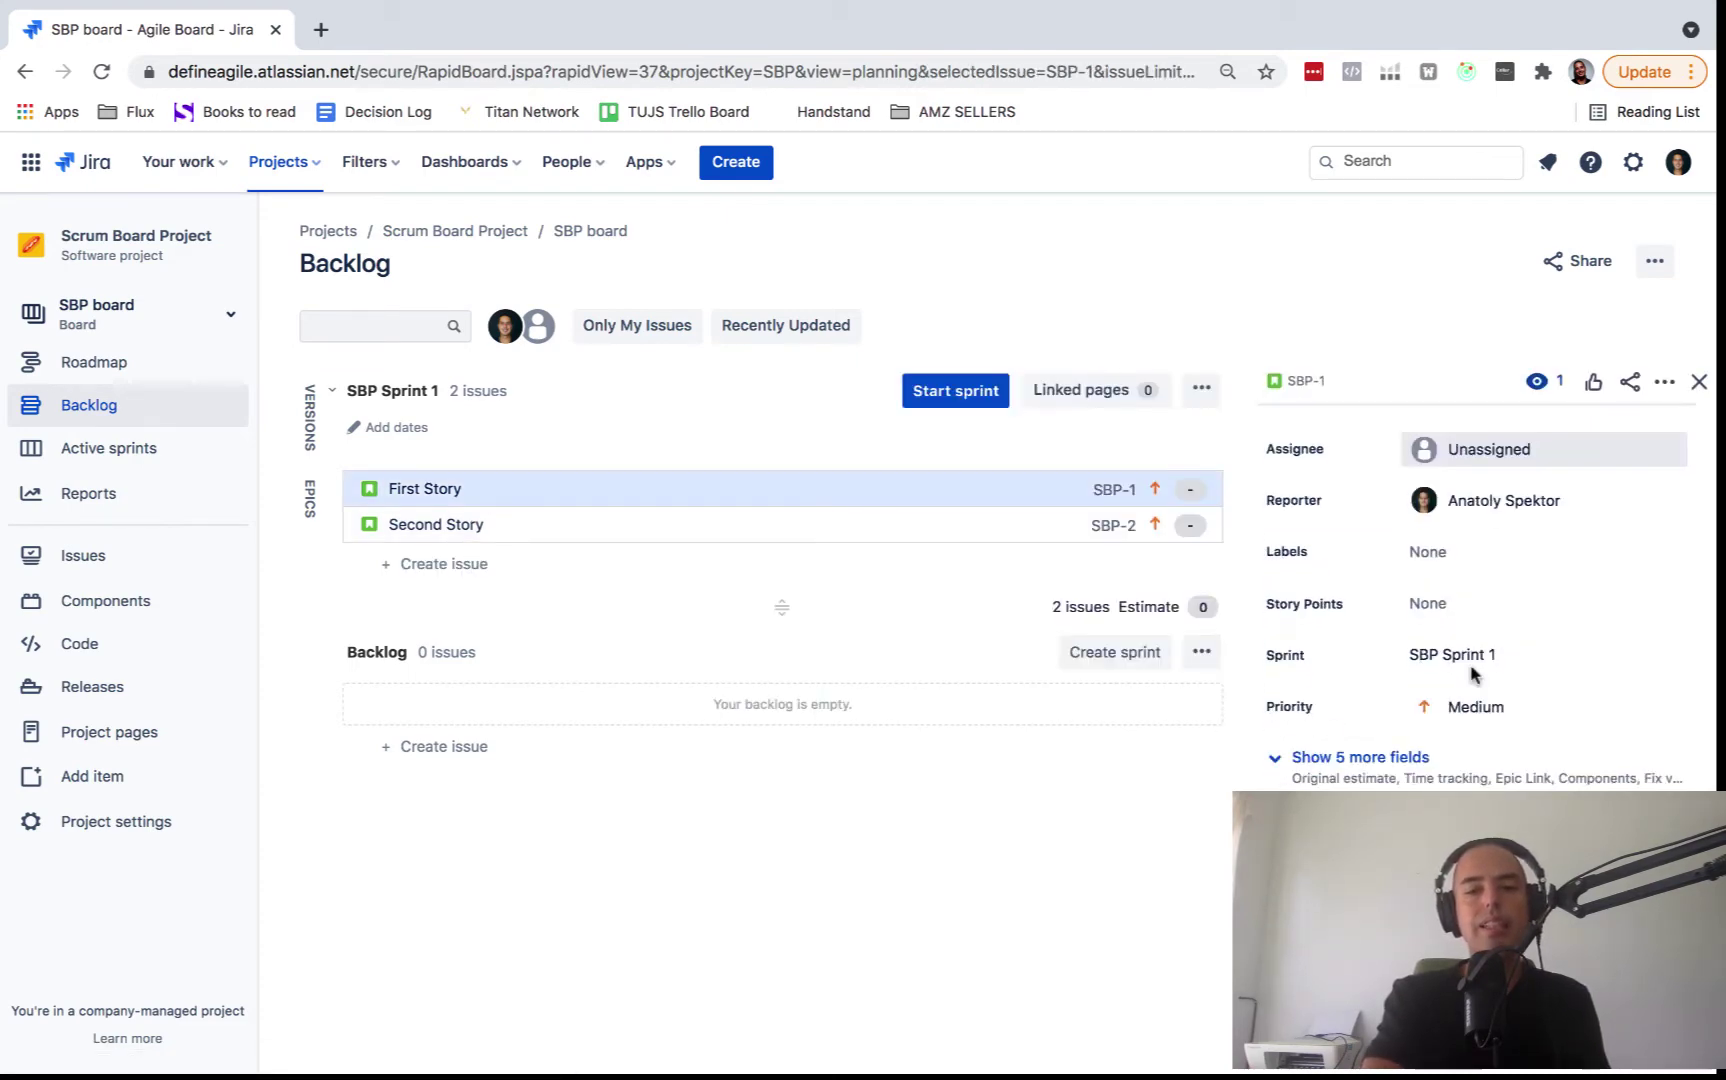
pyautogui.click(1302, 775)
pyautogui.scroll(-3, 1306, 780)
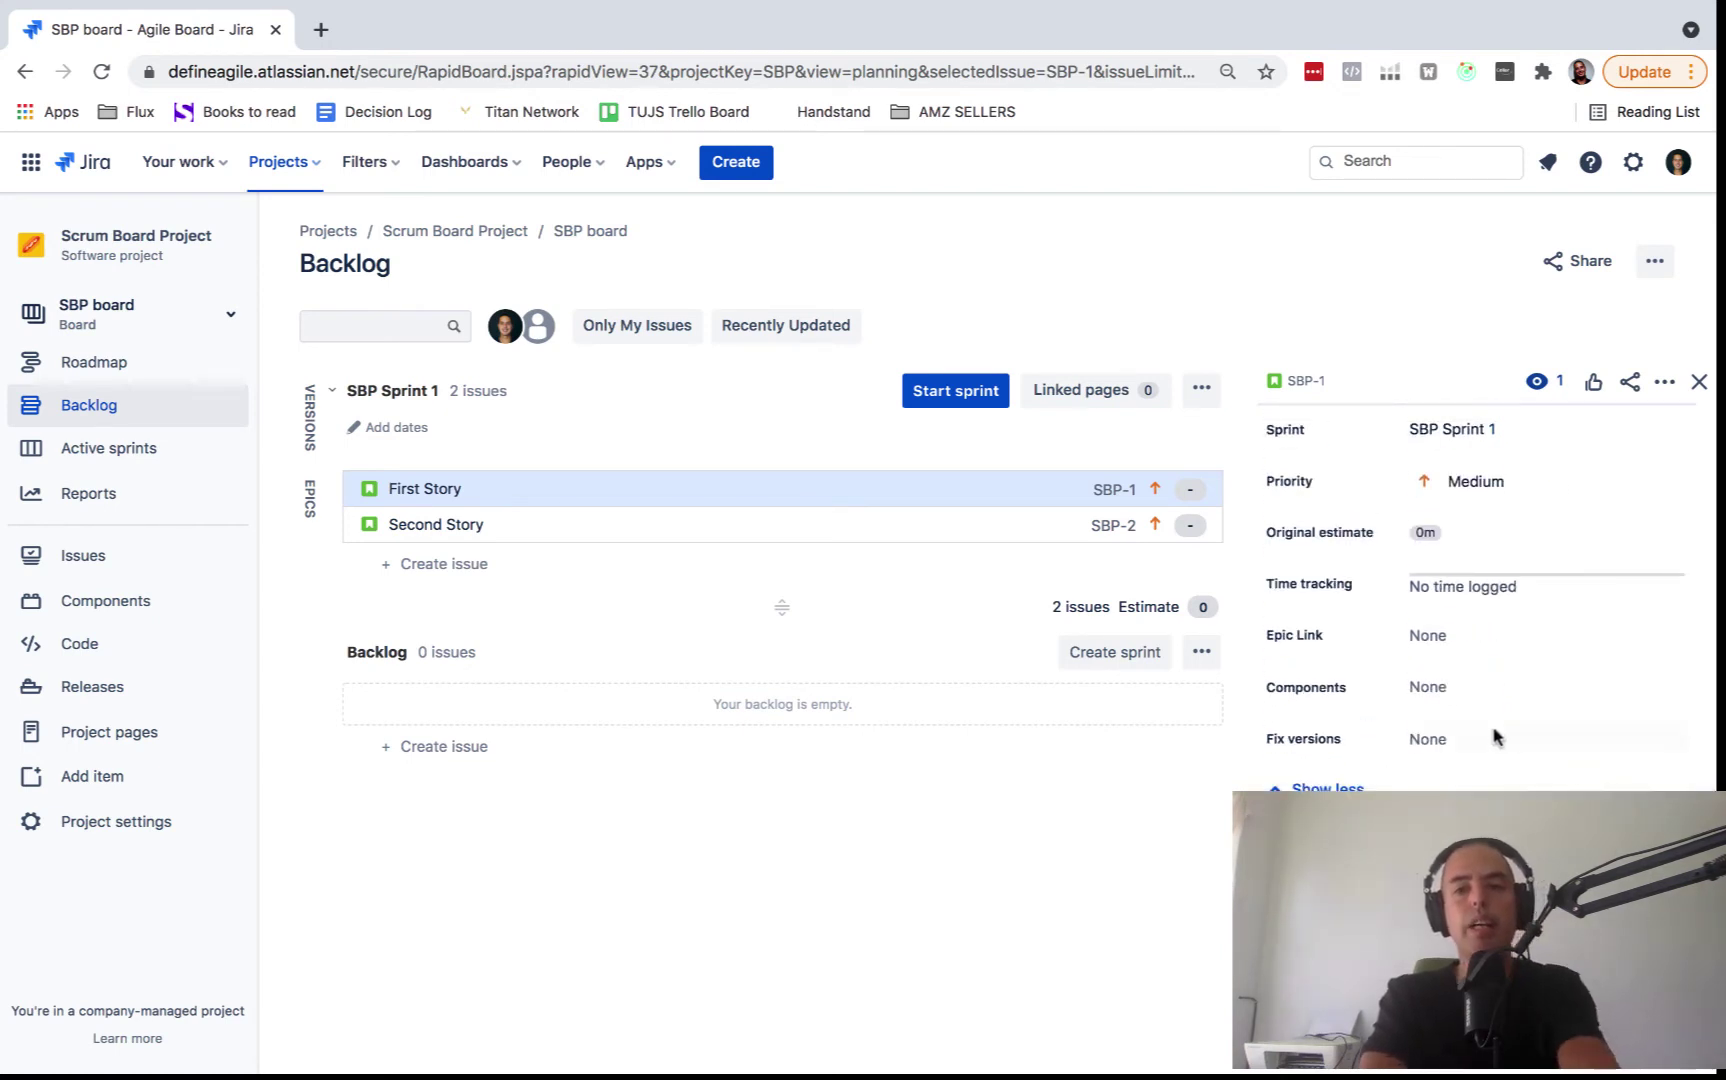
pyautogui.scroll(1, 1483, 746)
pyautogui.scroll(5, 1483, 746)
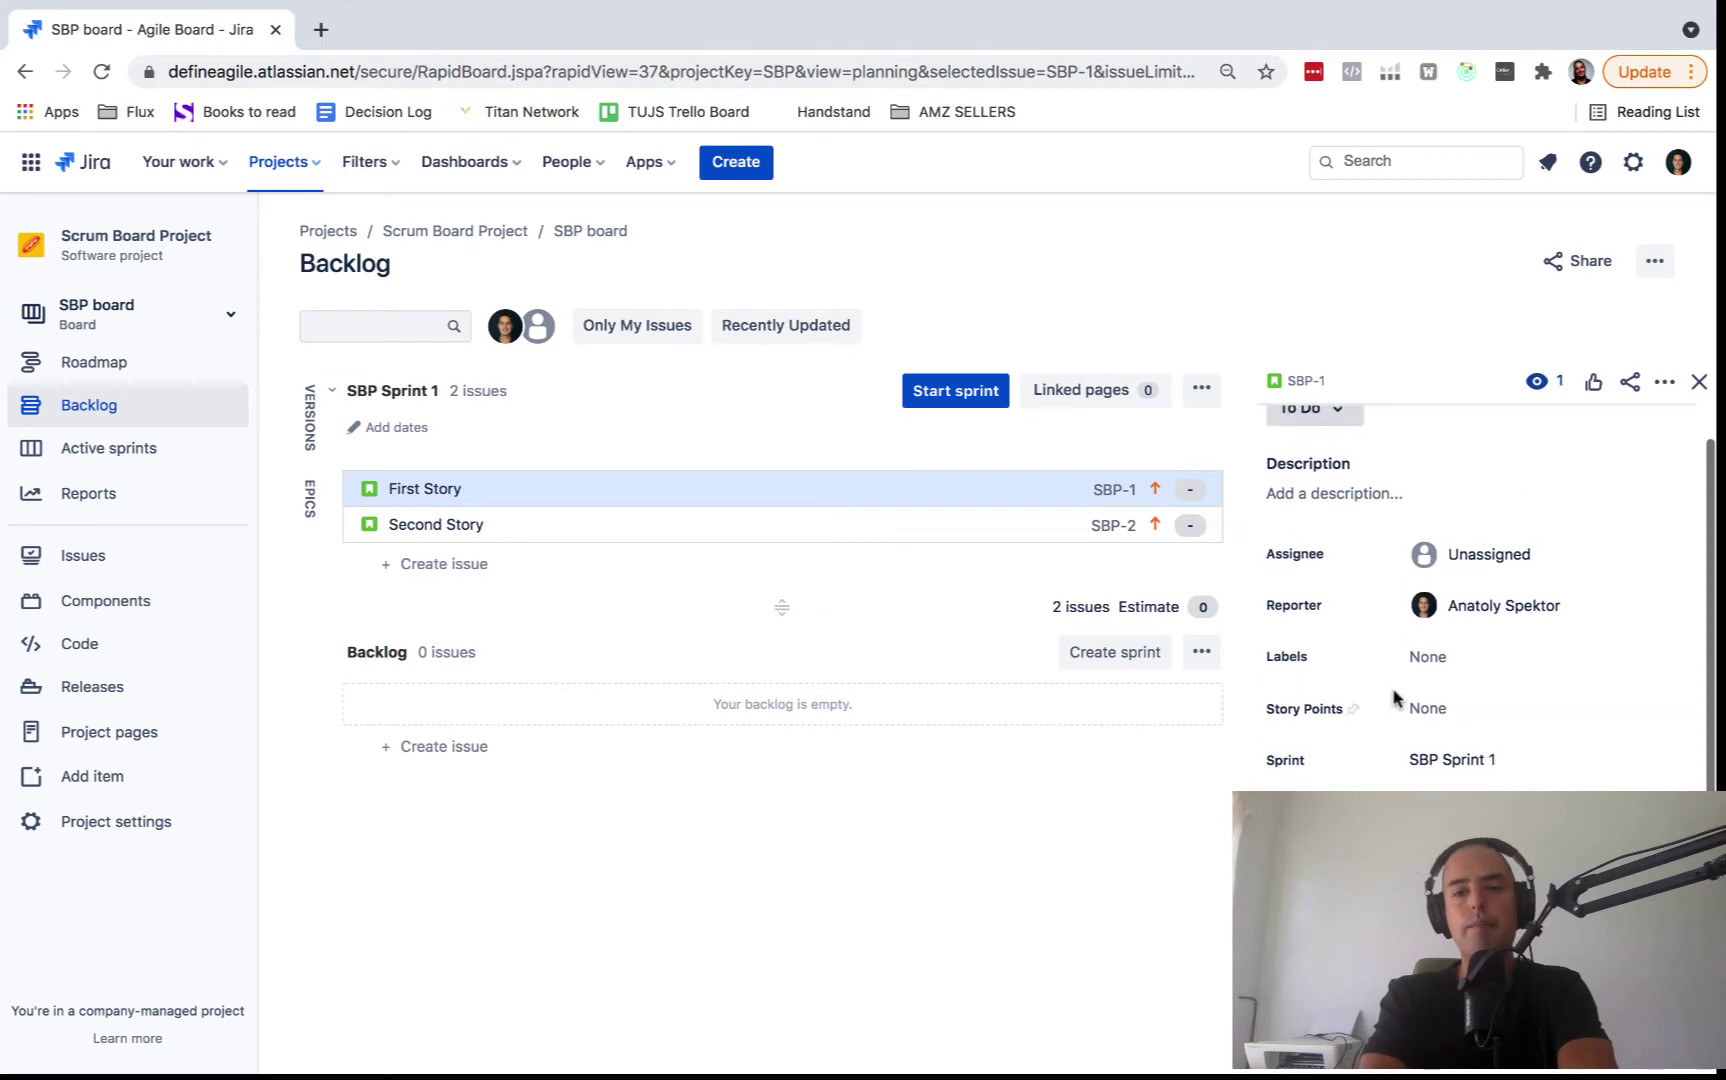
pyautogui.click(1420, 707)
pyautogui.write('2')
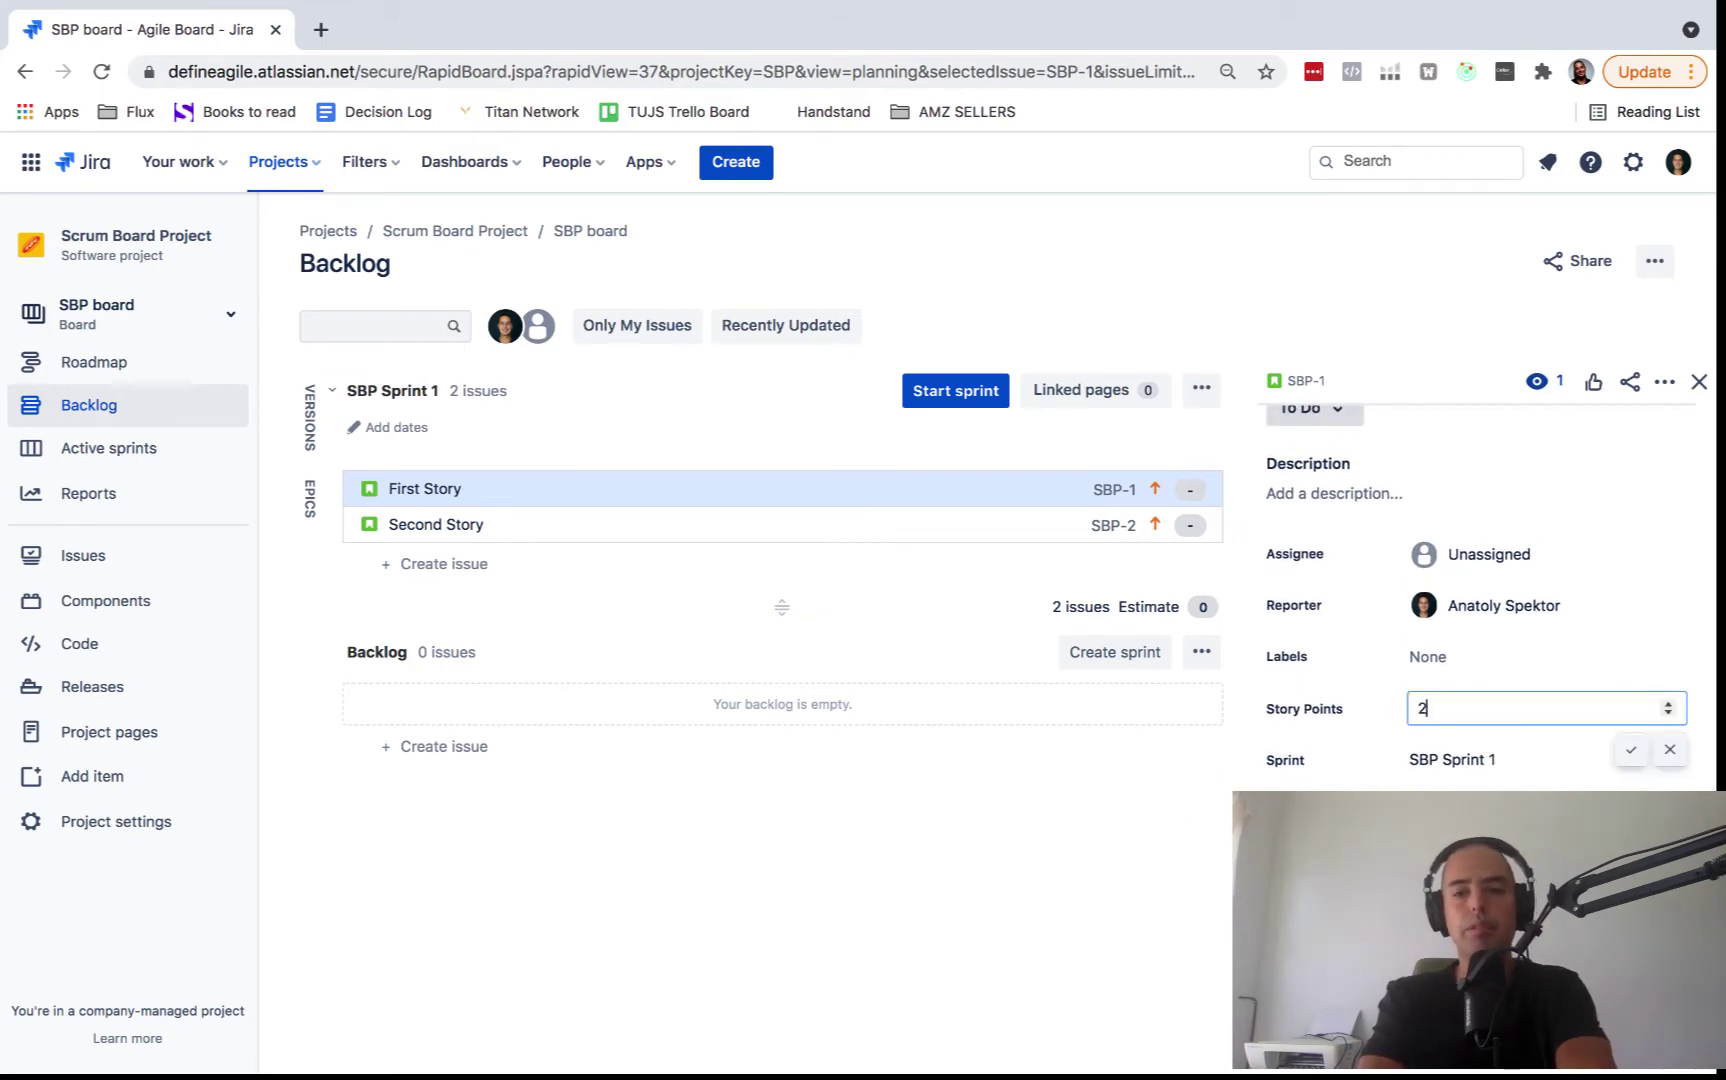
pyautogui.click(1634, 752)
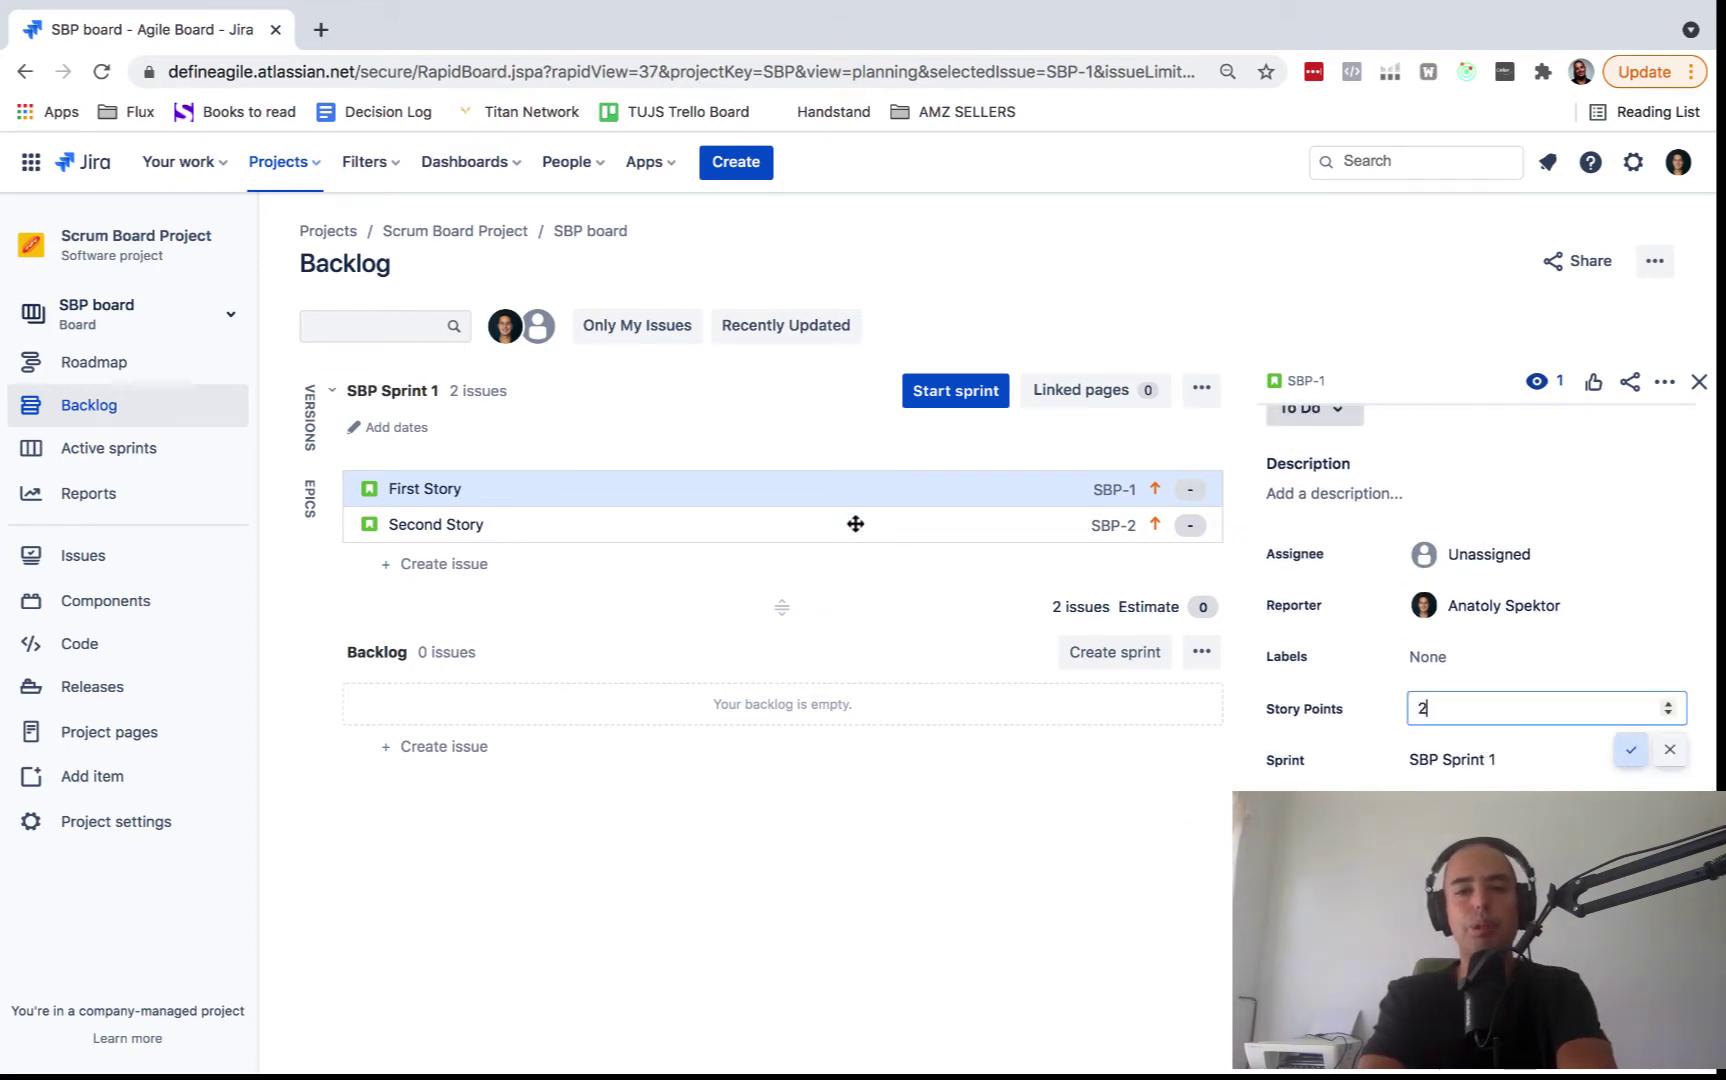
pyautogui.click(781, 529)
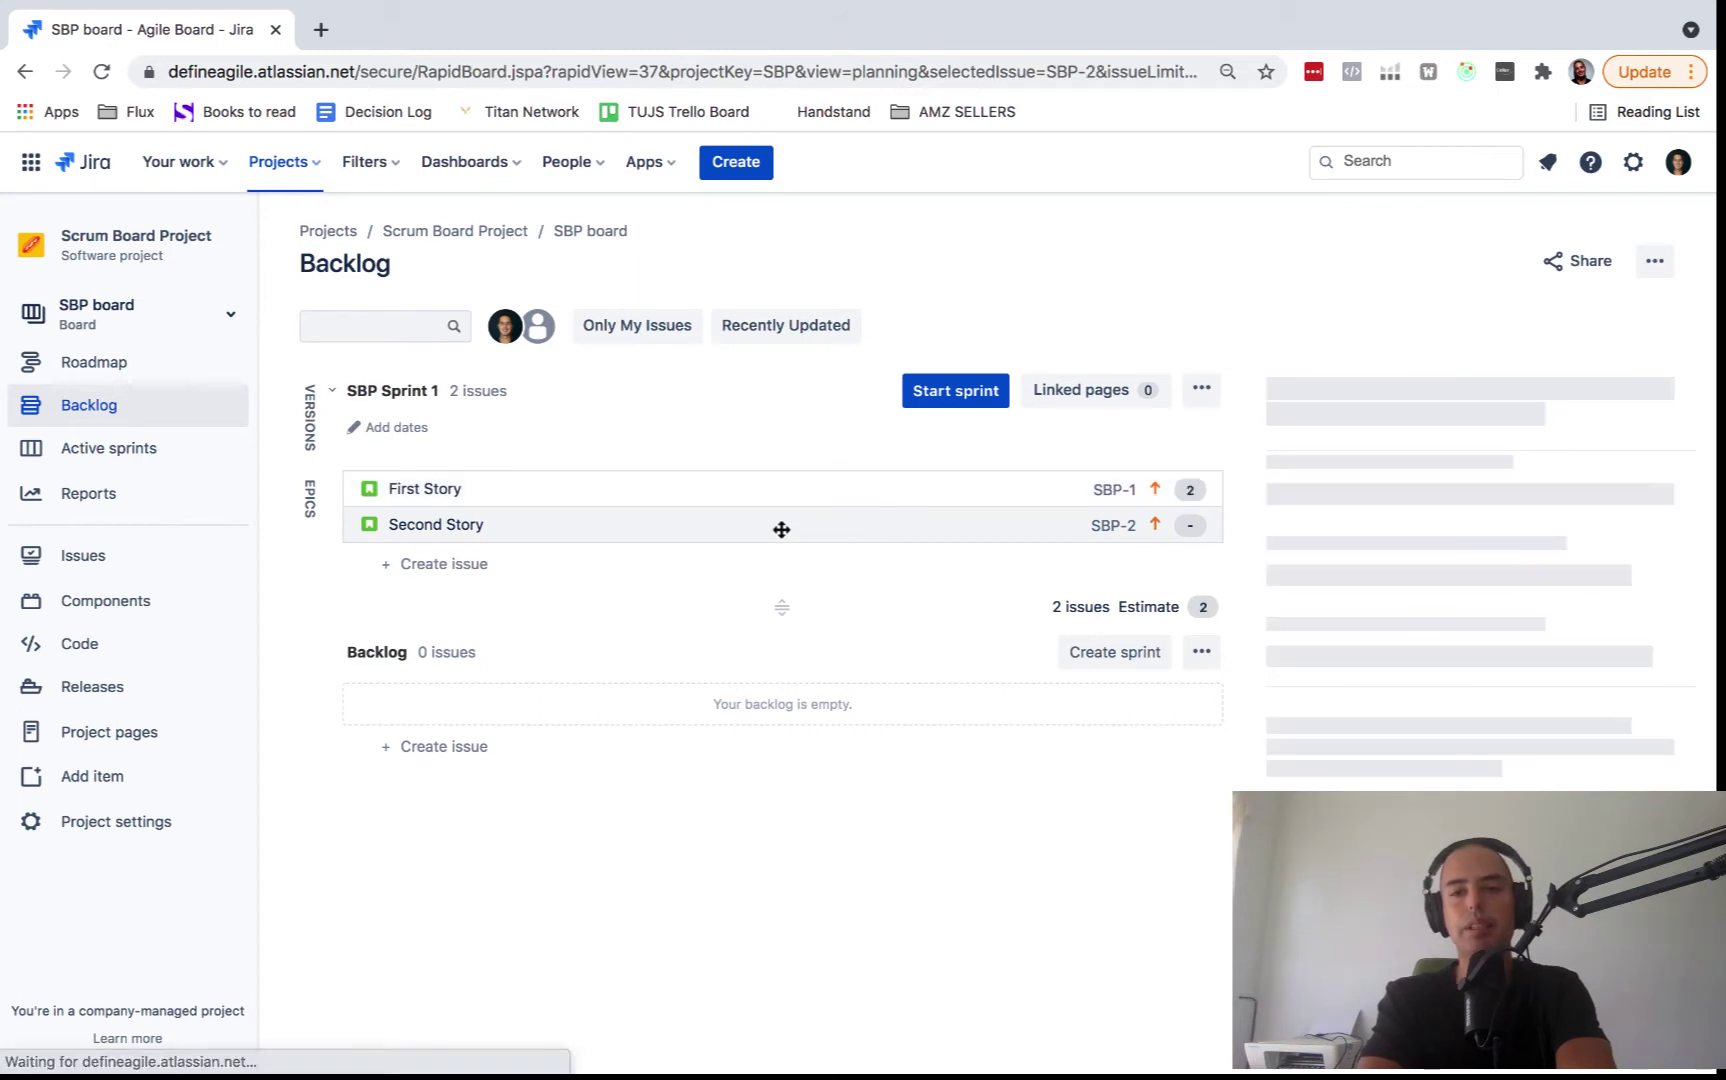
pyautogui.scroll(-1, 1471, 720)
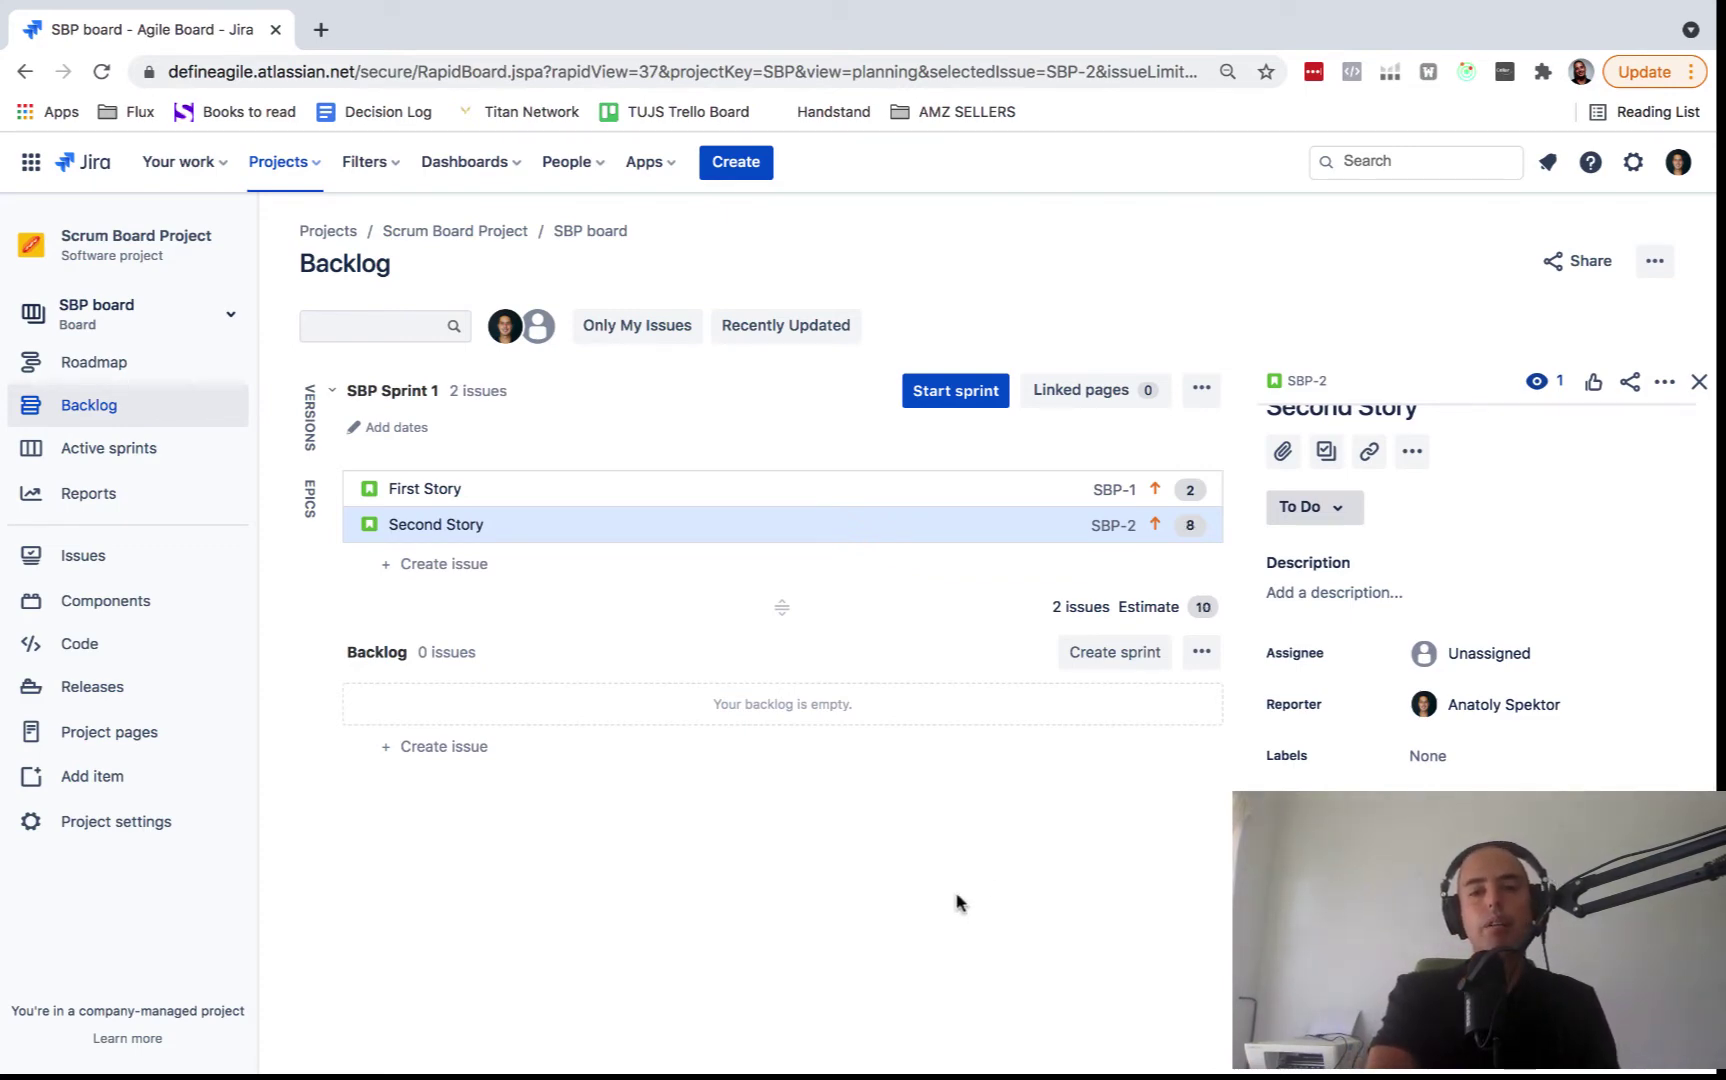
# Start SBP Sprint 1 with a duration of 2 weeks.
pyautogui.click(953, 391)
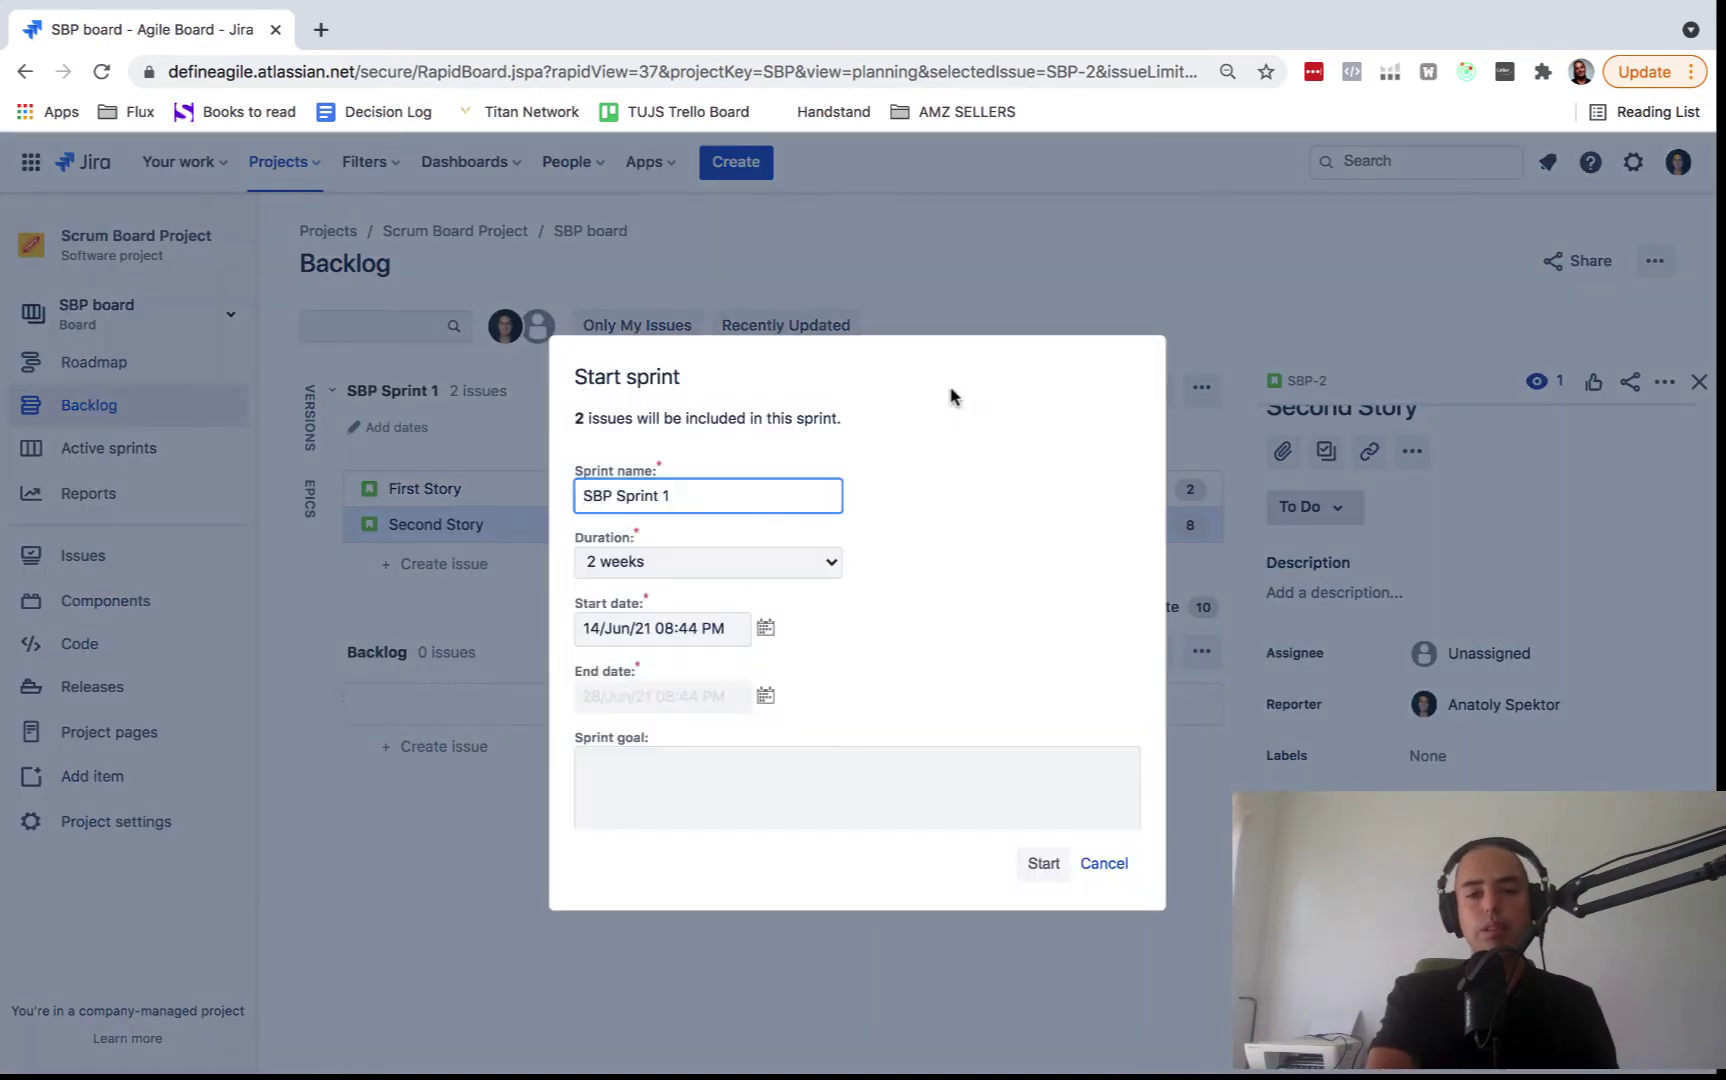
pyautogui.click(1043, 868)
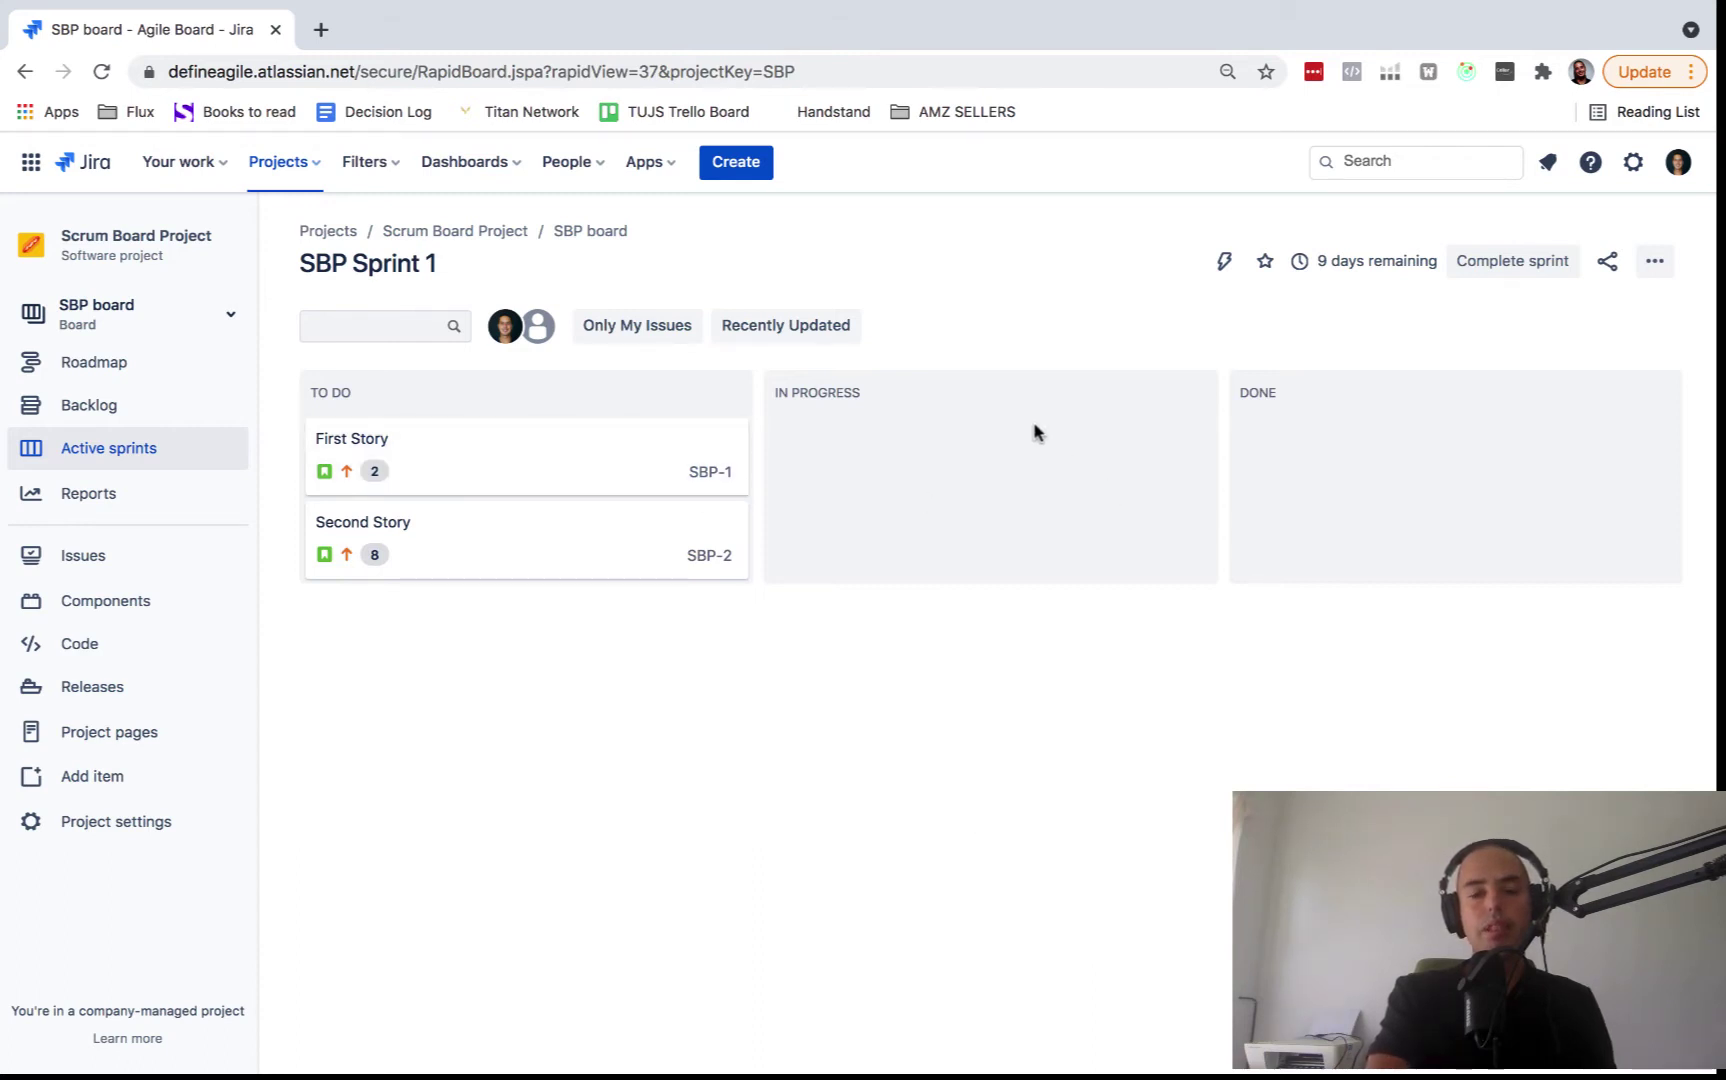
# Open the SBP board's settings and view the general and filter configuration.
pyautogui.click(1654, 257)
pyautogui.click(1555, 315)
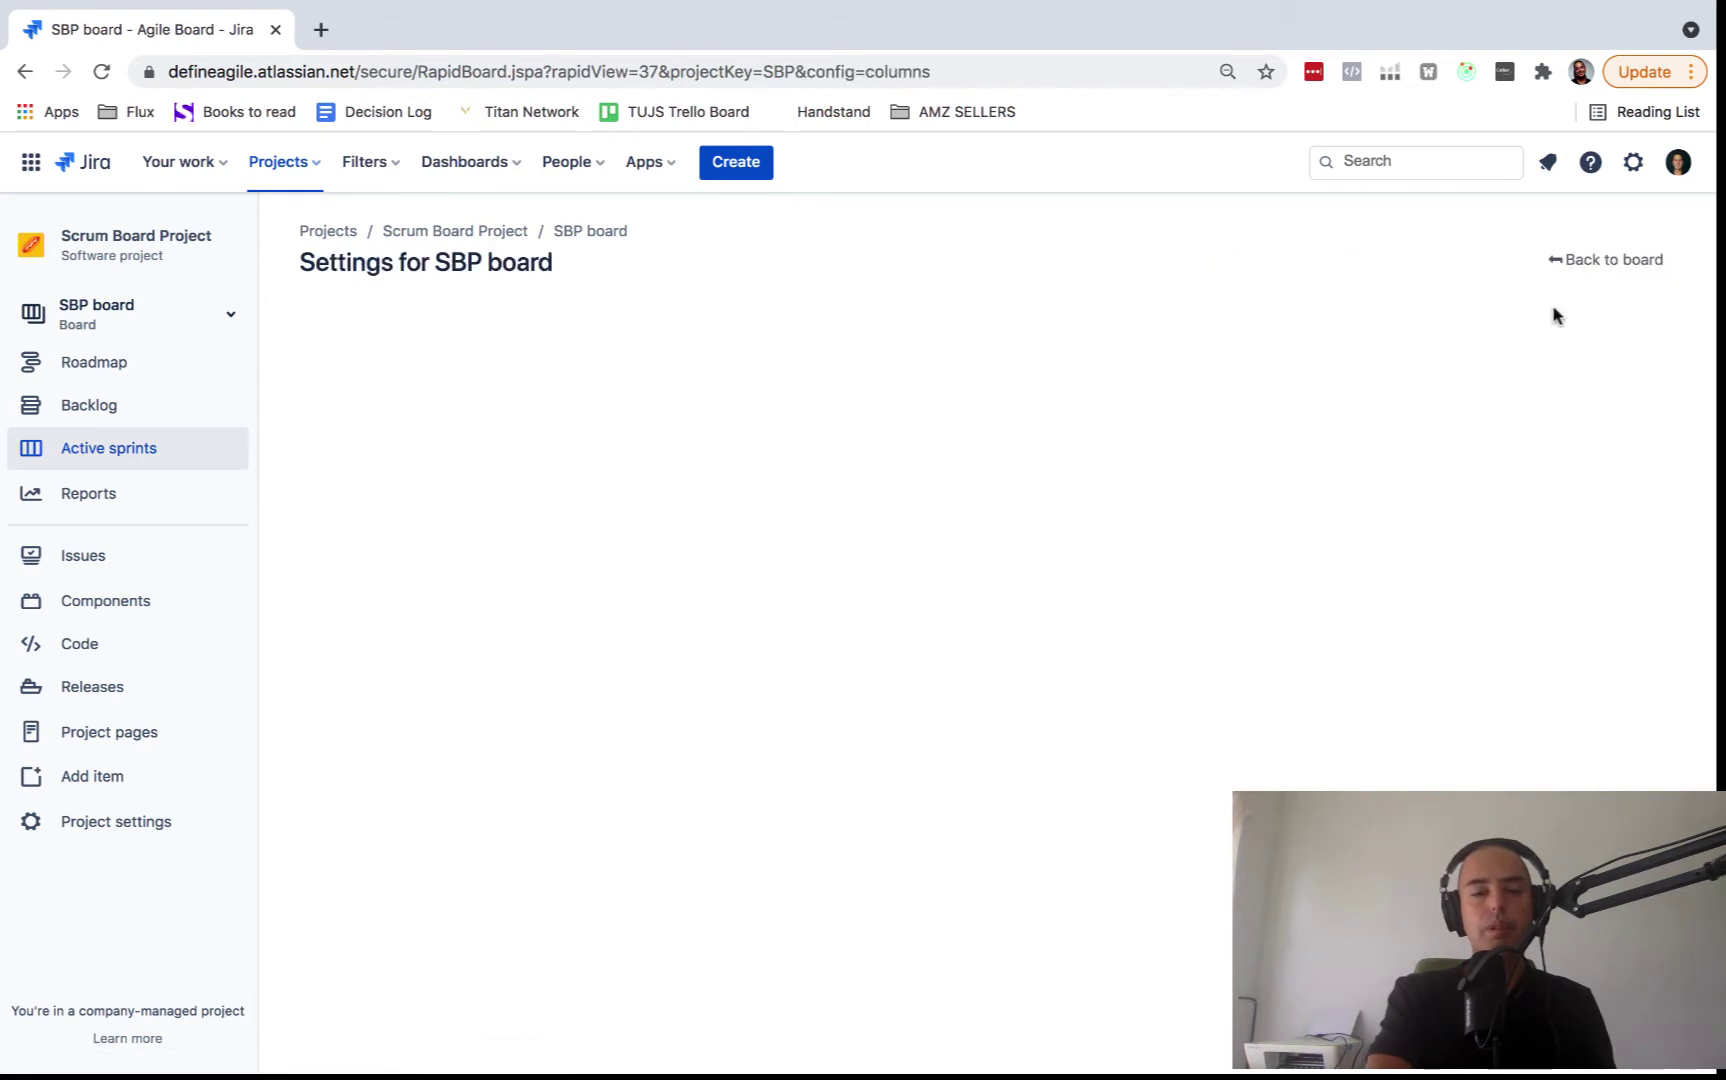
pyautogui.click(395, 370)
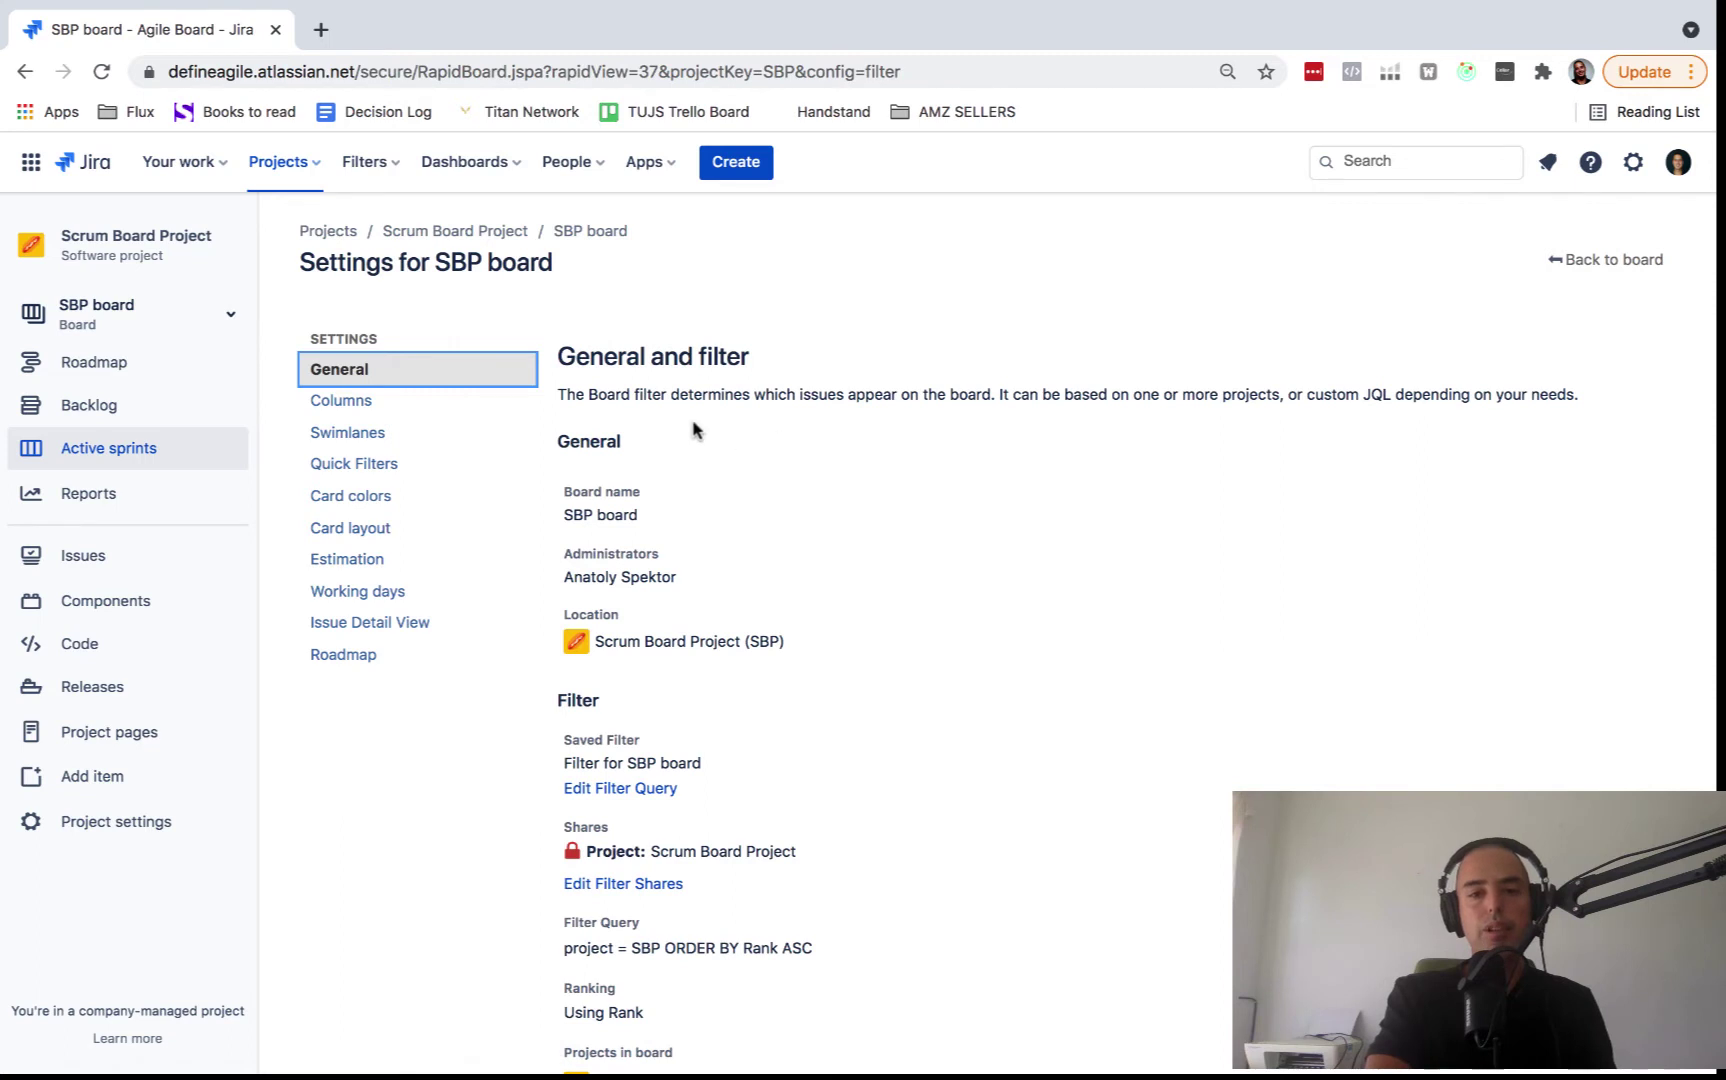
pyautogui.click(1600, 265)
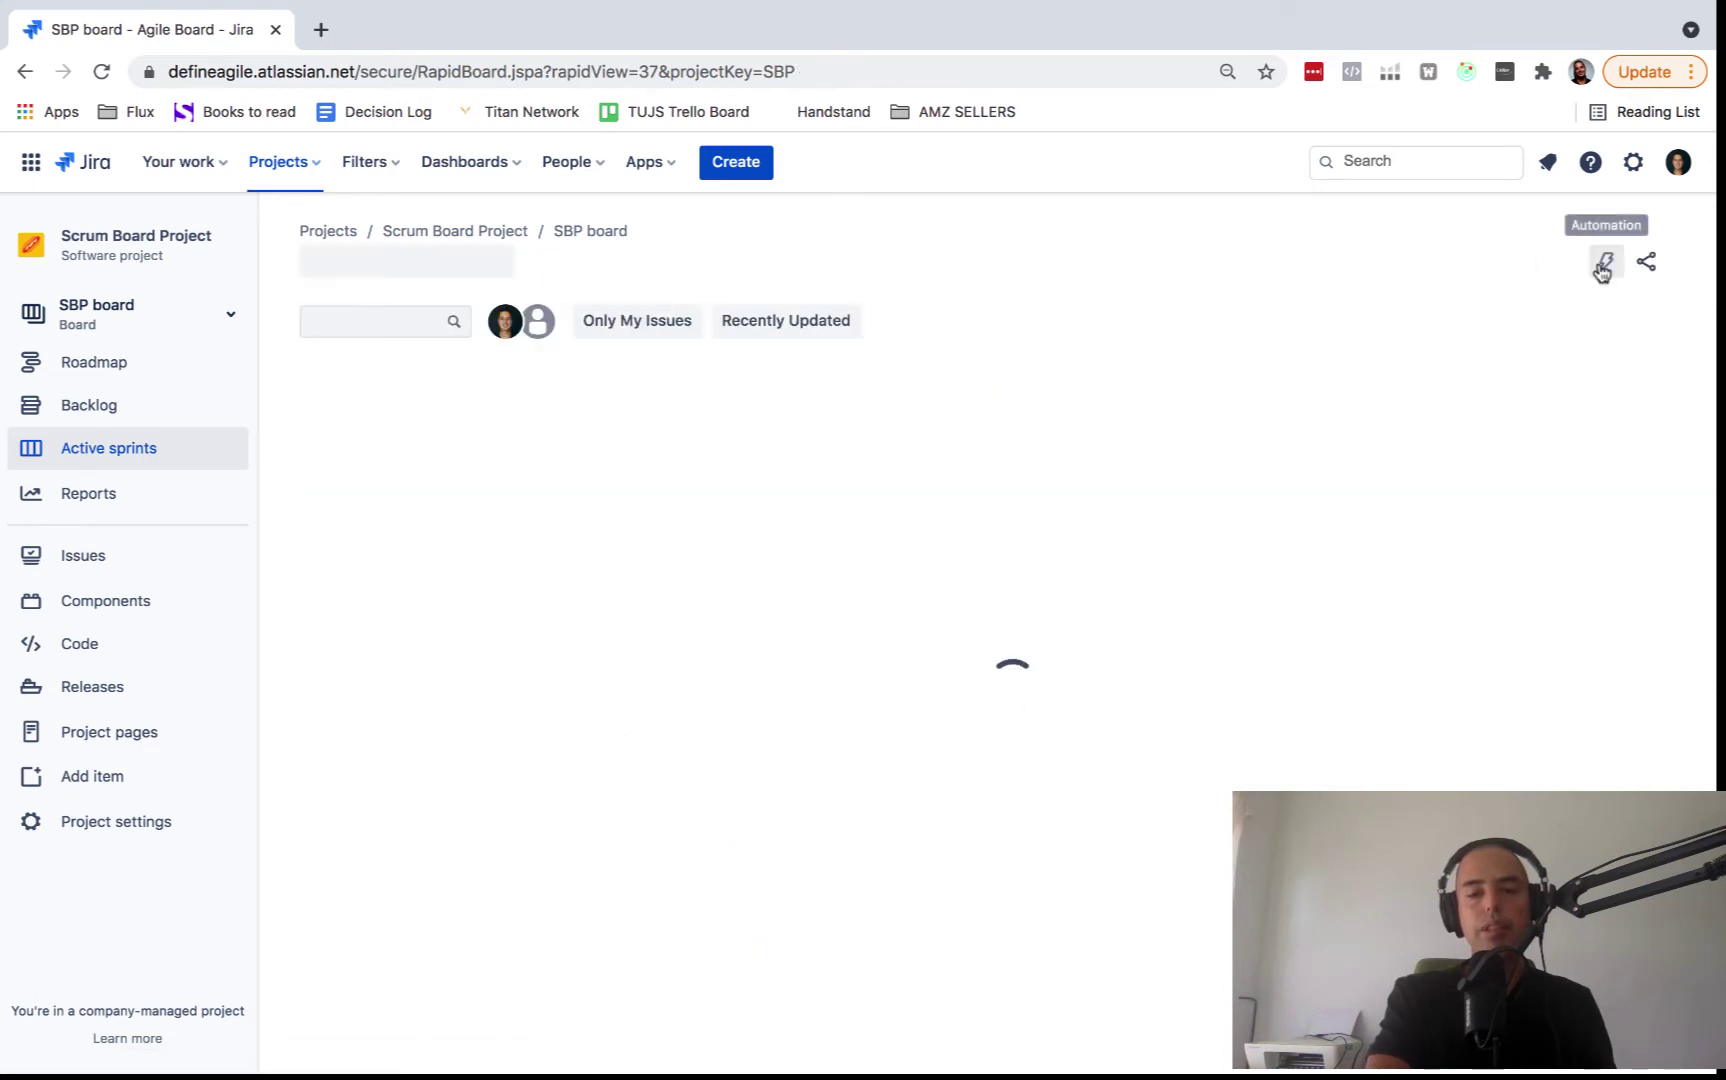
pyautogui.click(1654, 264)
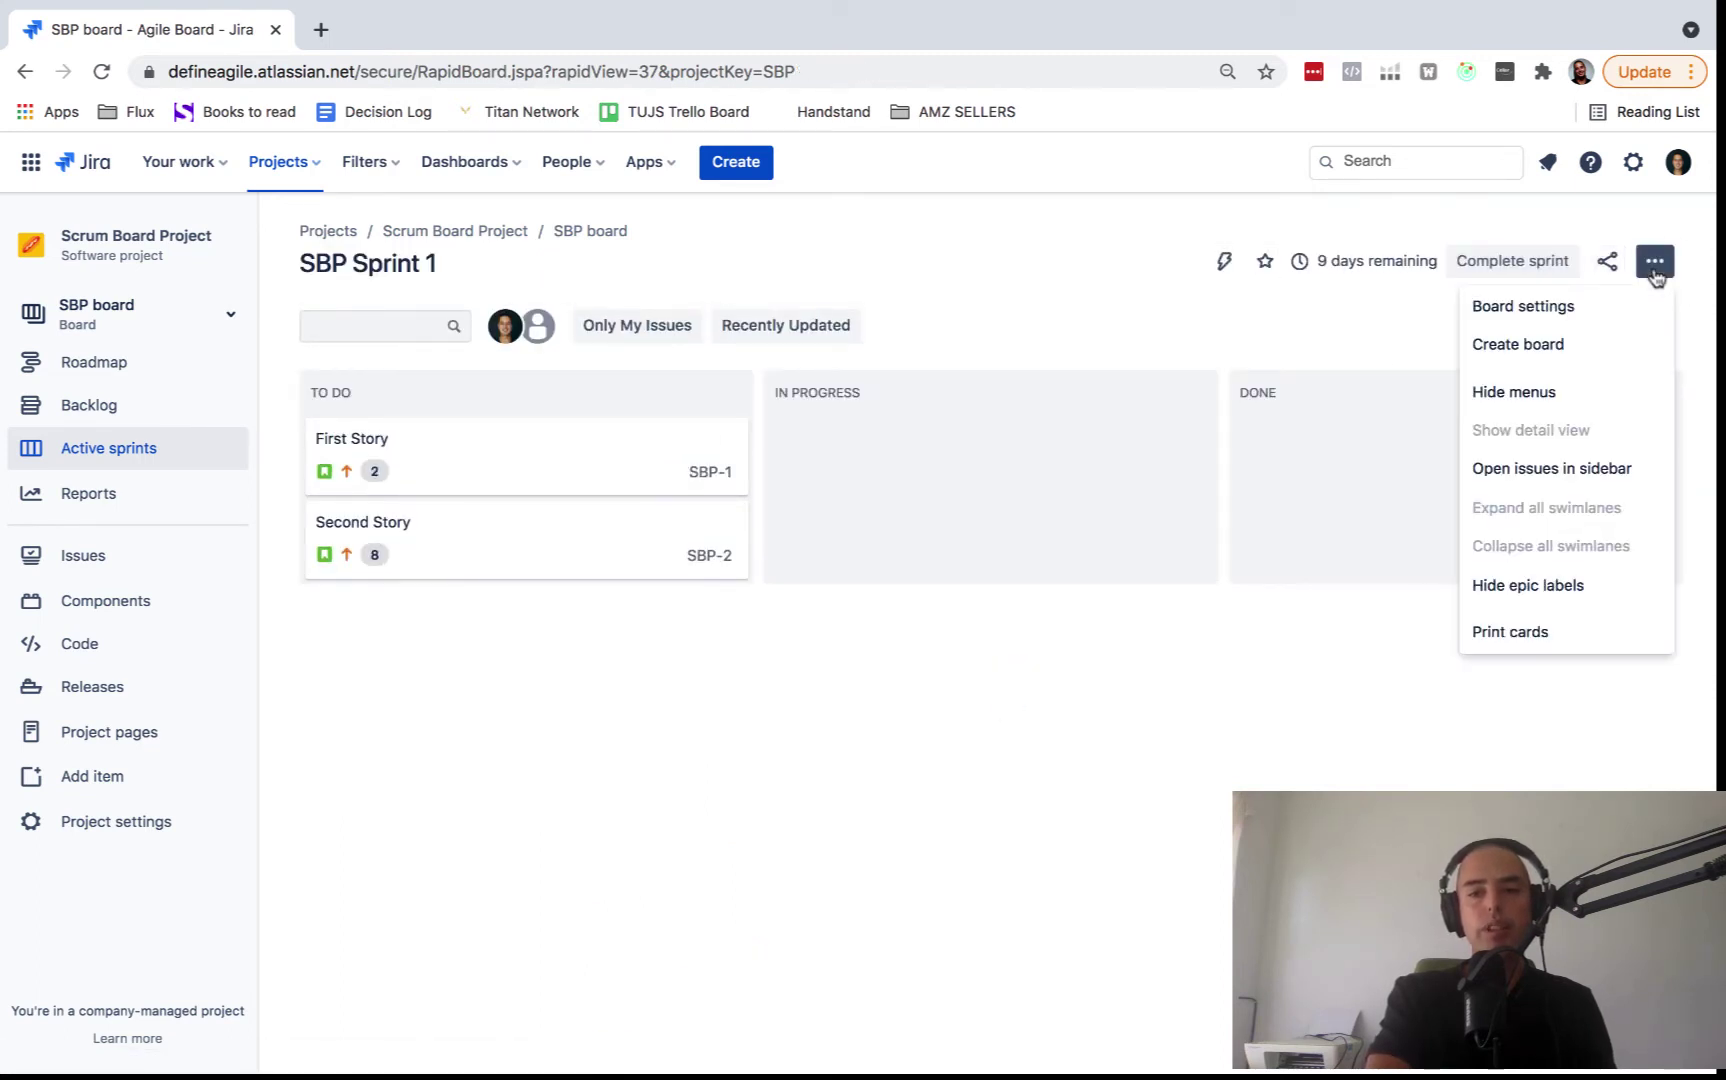
pyautogui.click(1553, 310)
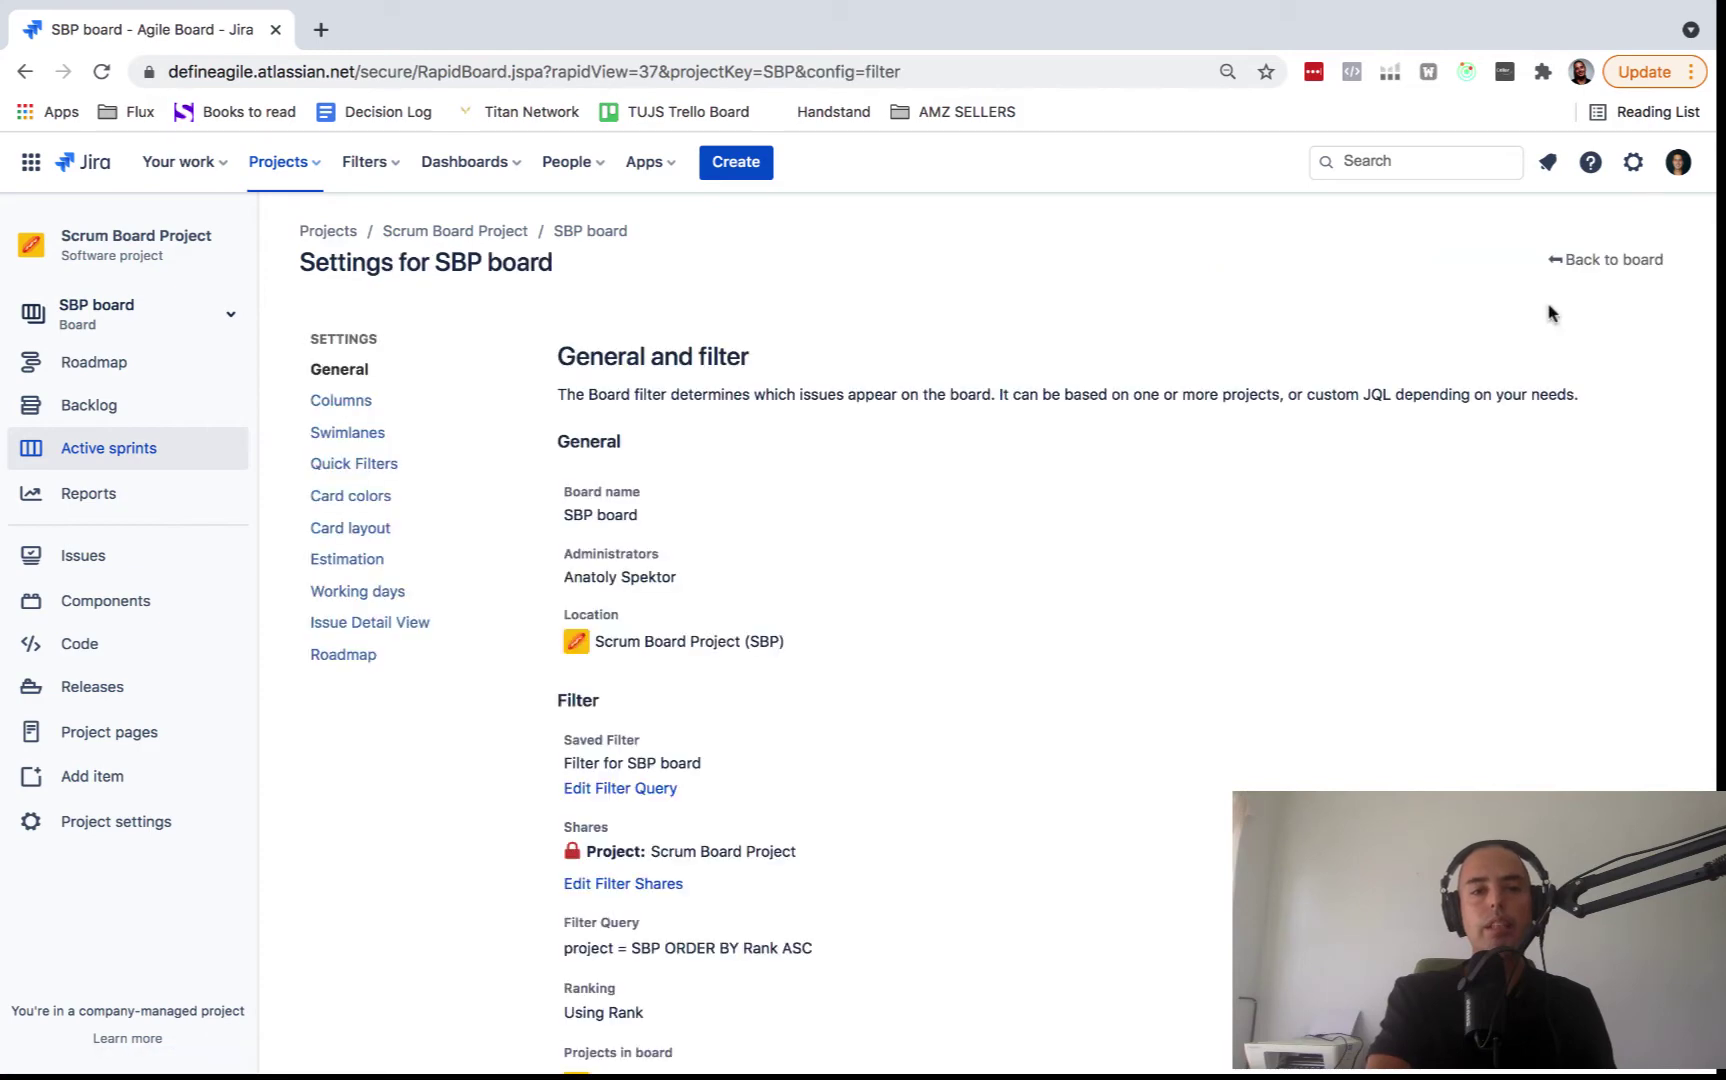
# Add two columns named In QA and On Staging in the SBP board's column management.
pyautogui.click(352, 399)
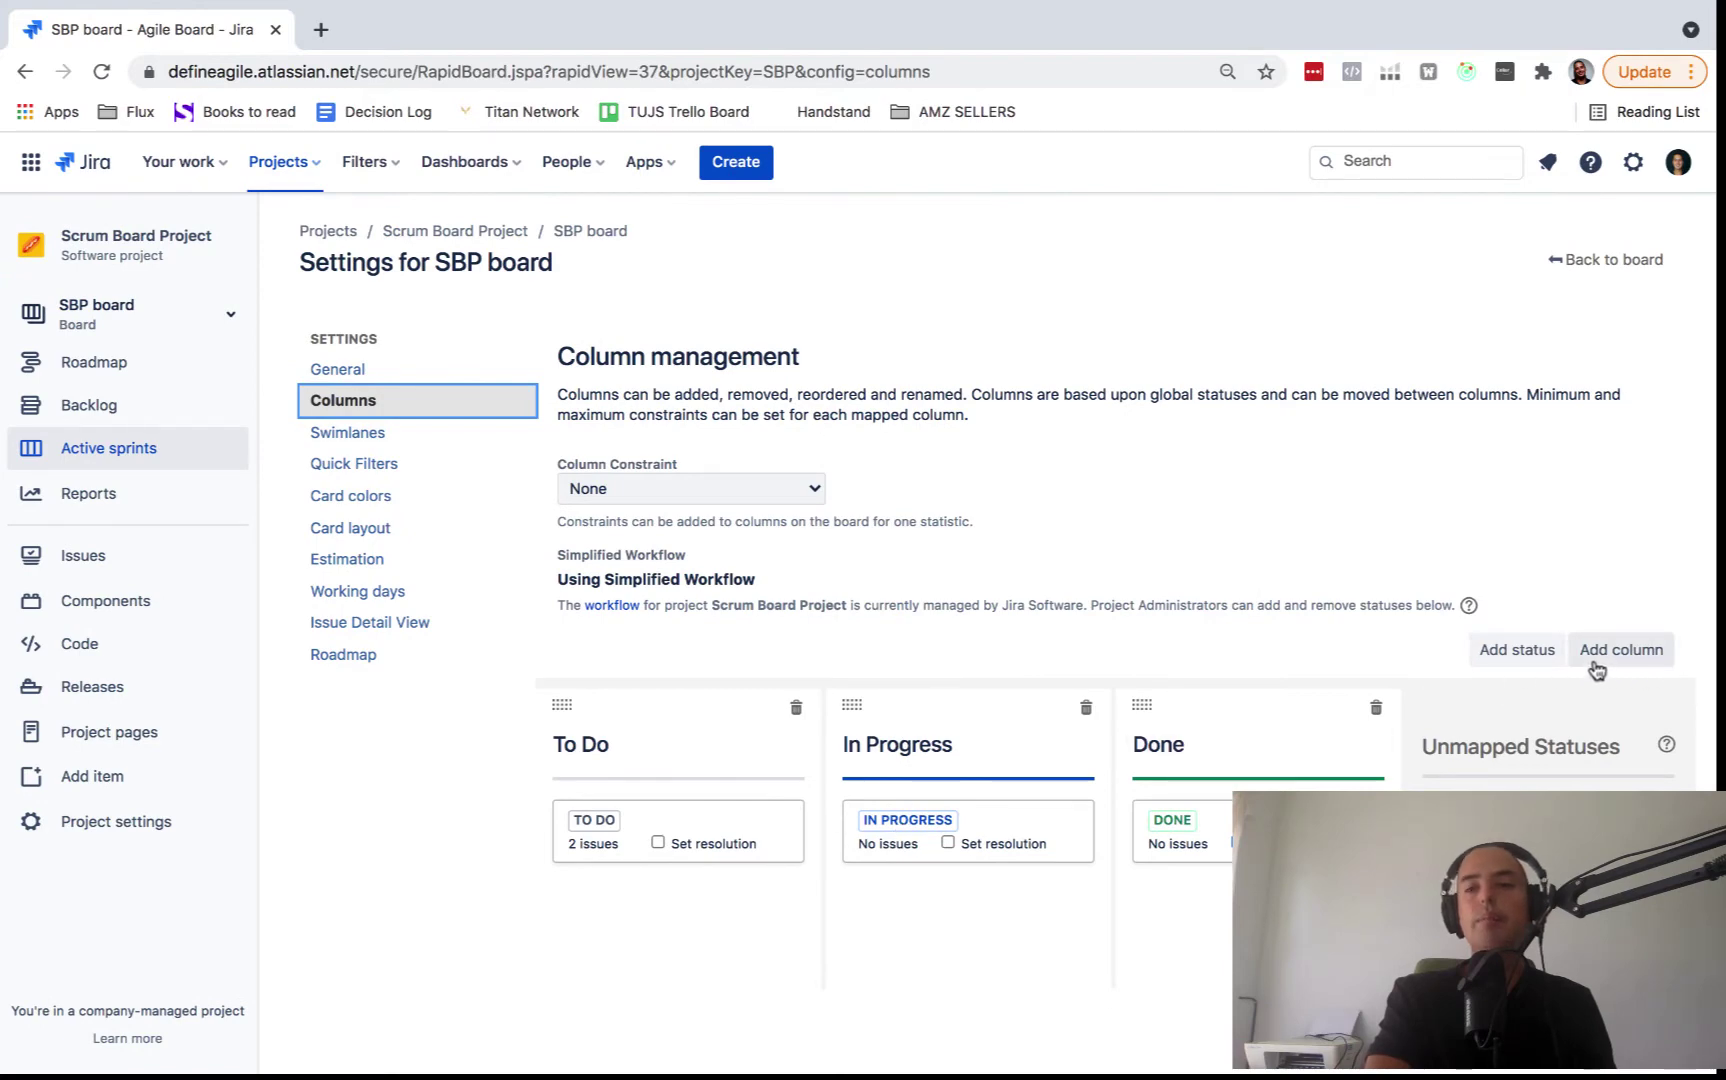
pyautogui.click(1637, 651)
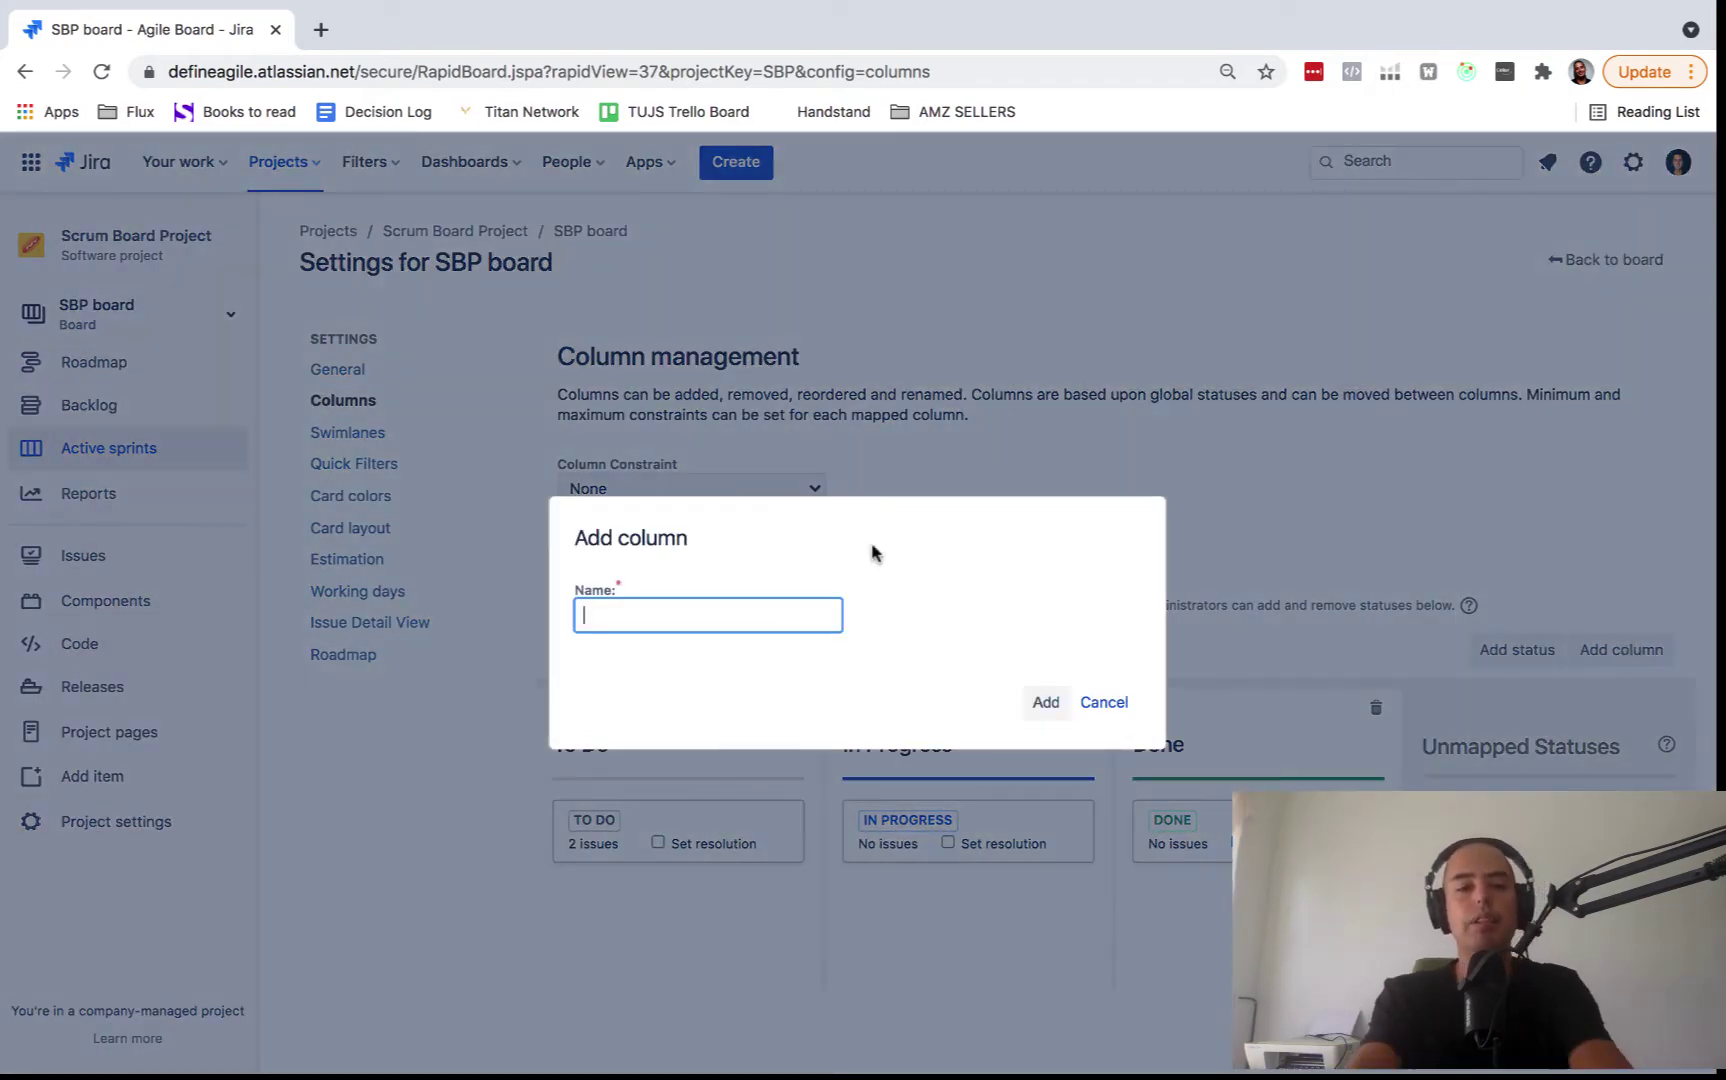
pyautogui.write('In QA')
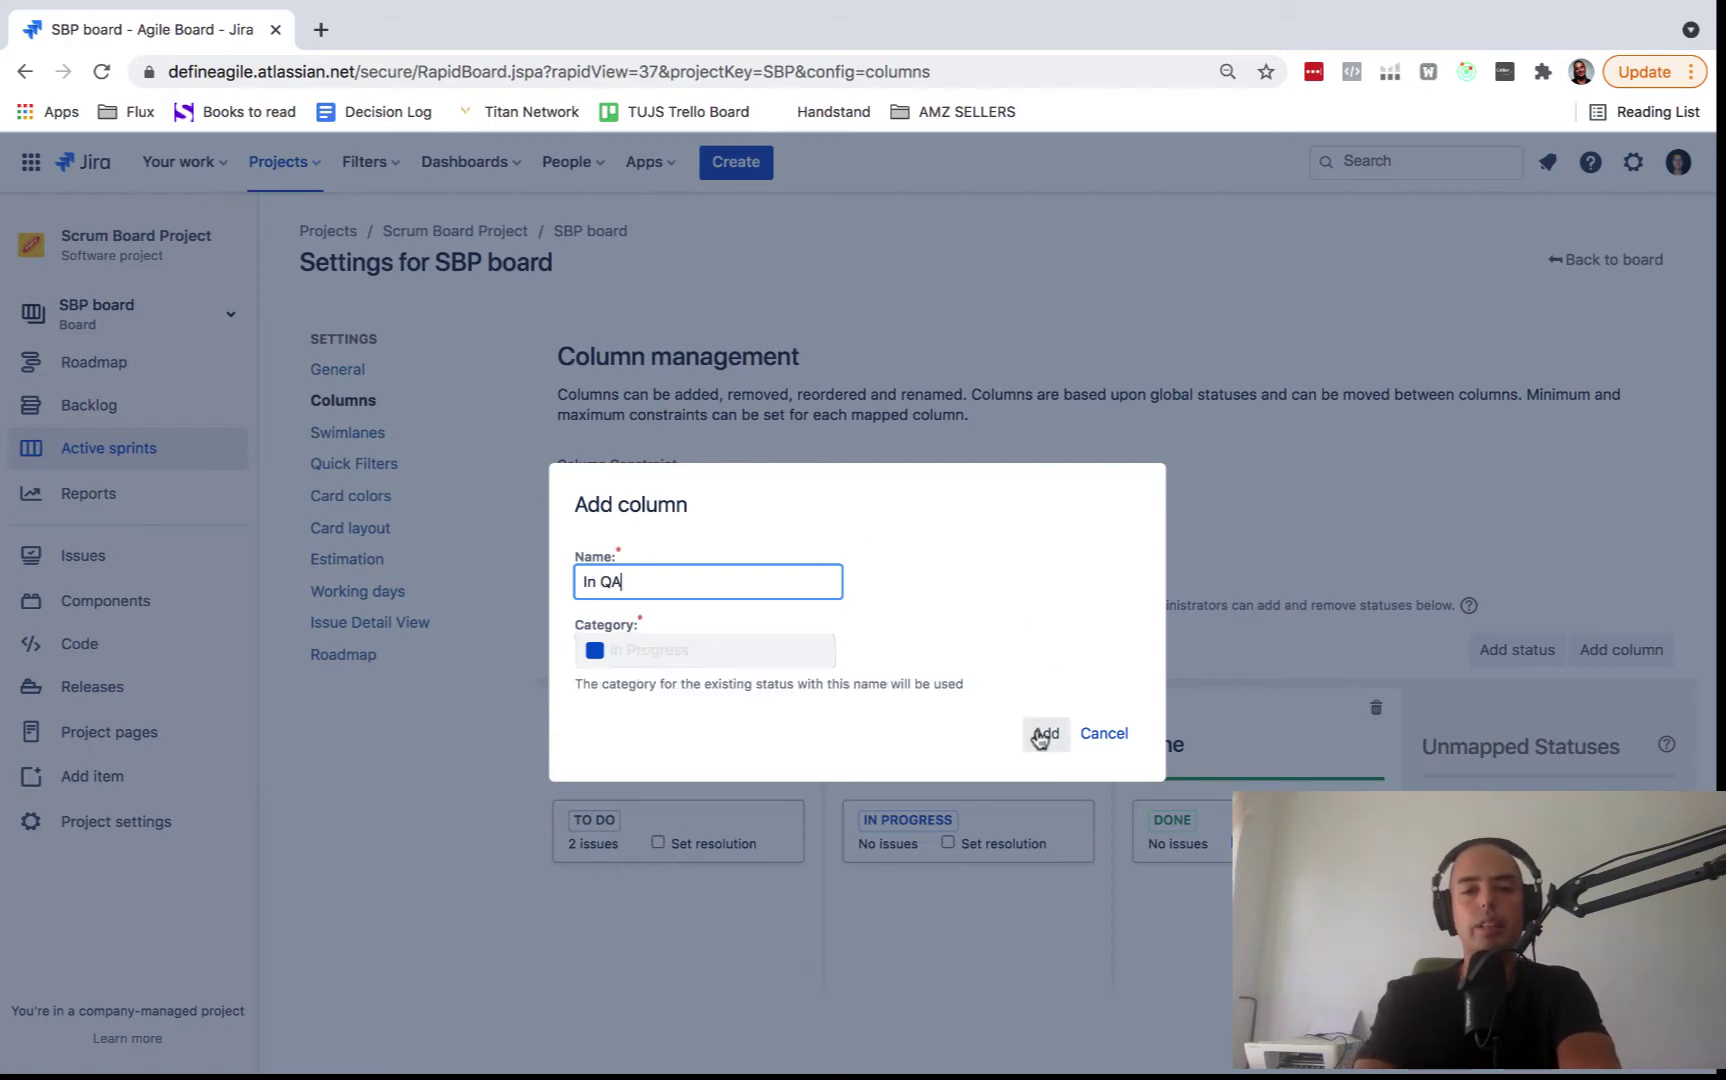
pyautogui.click(1043, 736)
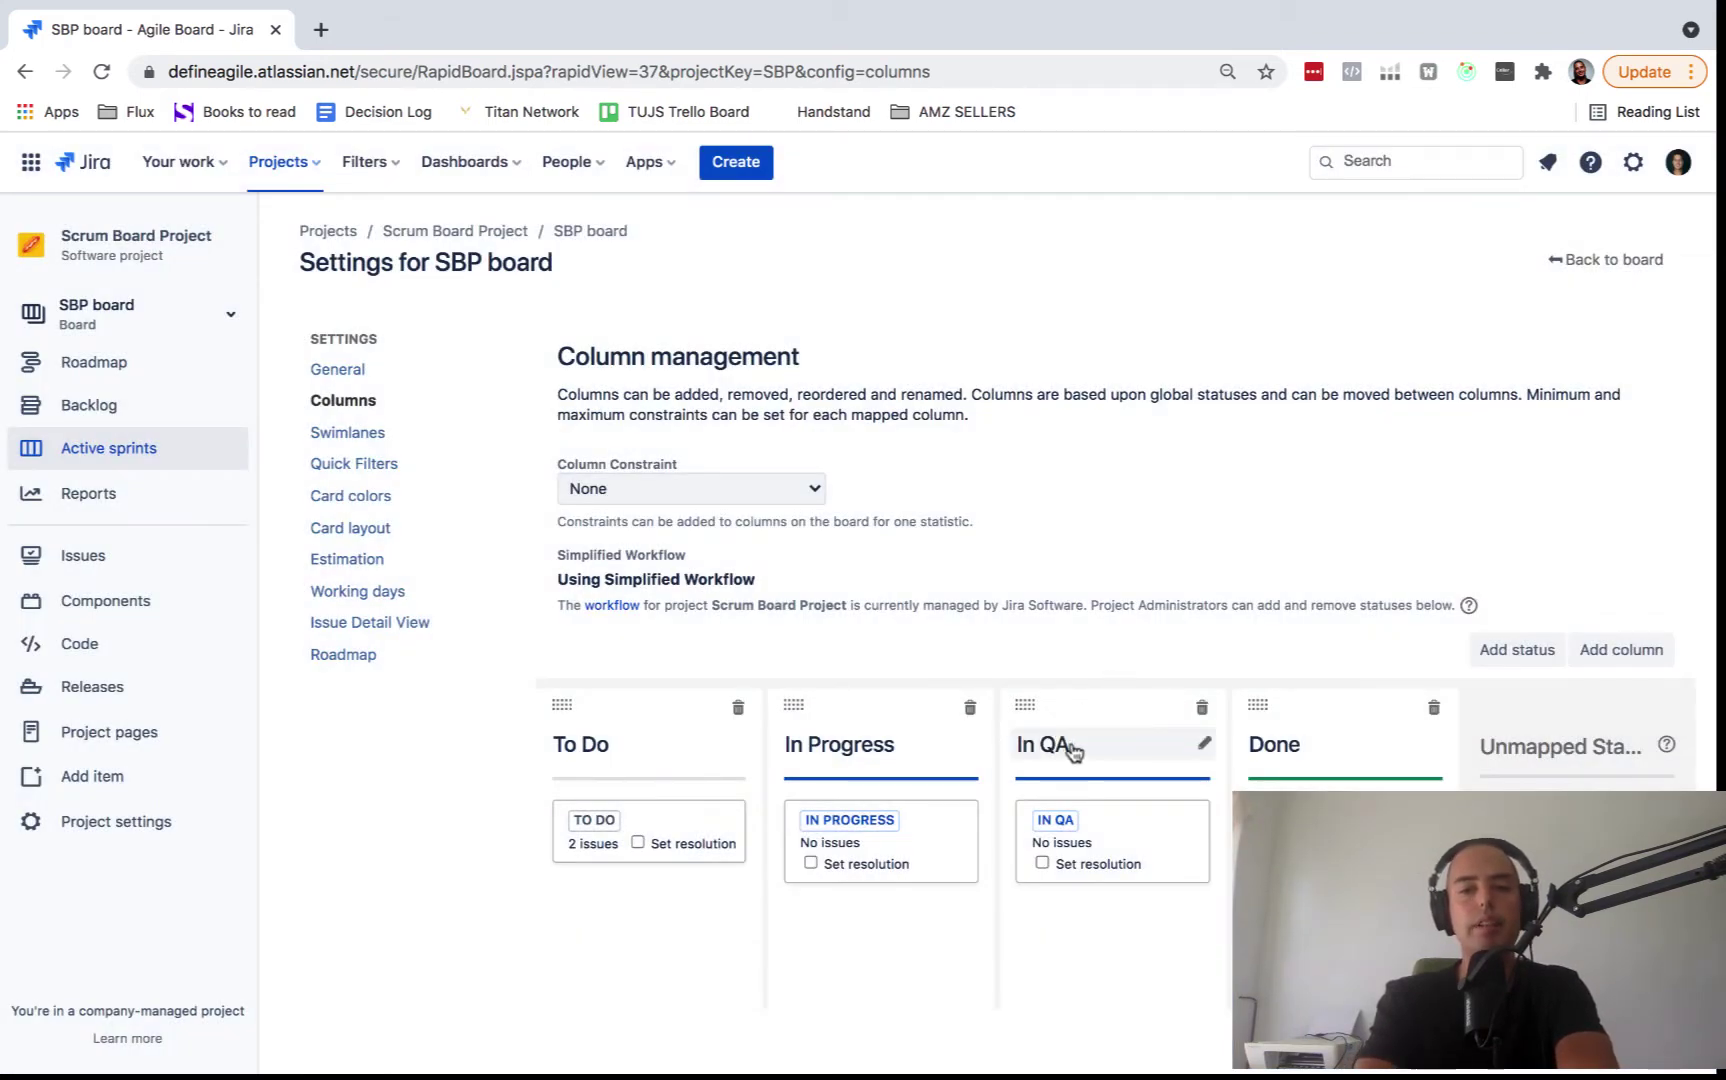
pyautogui.click(1620, 650)
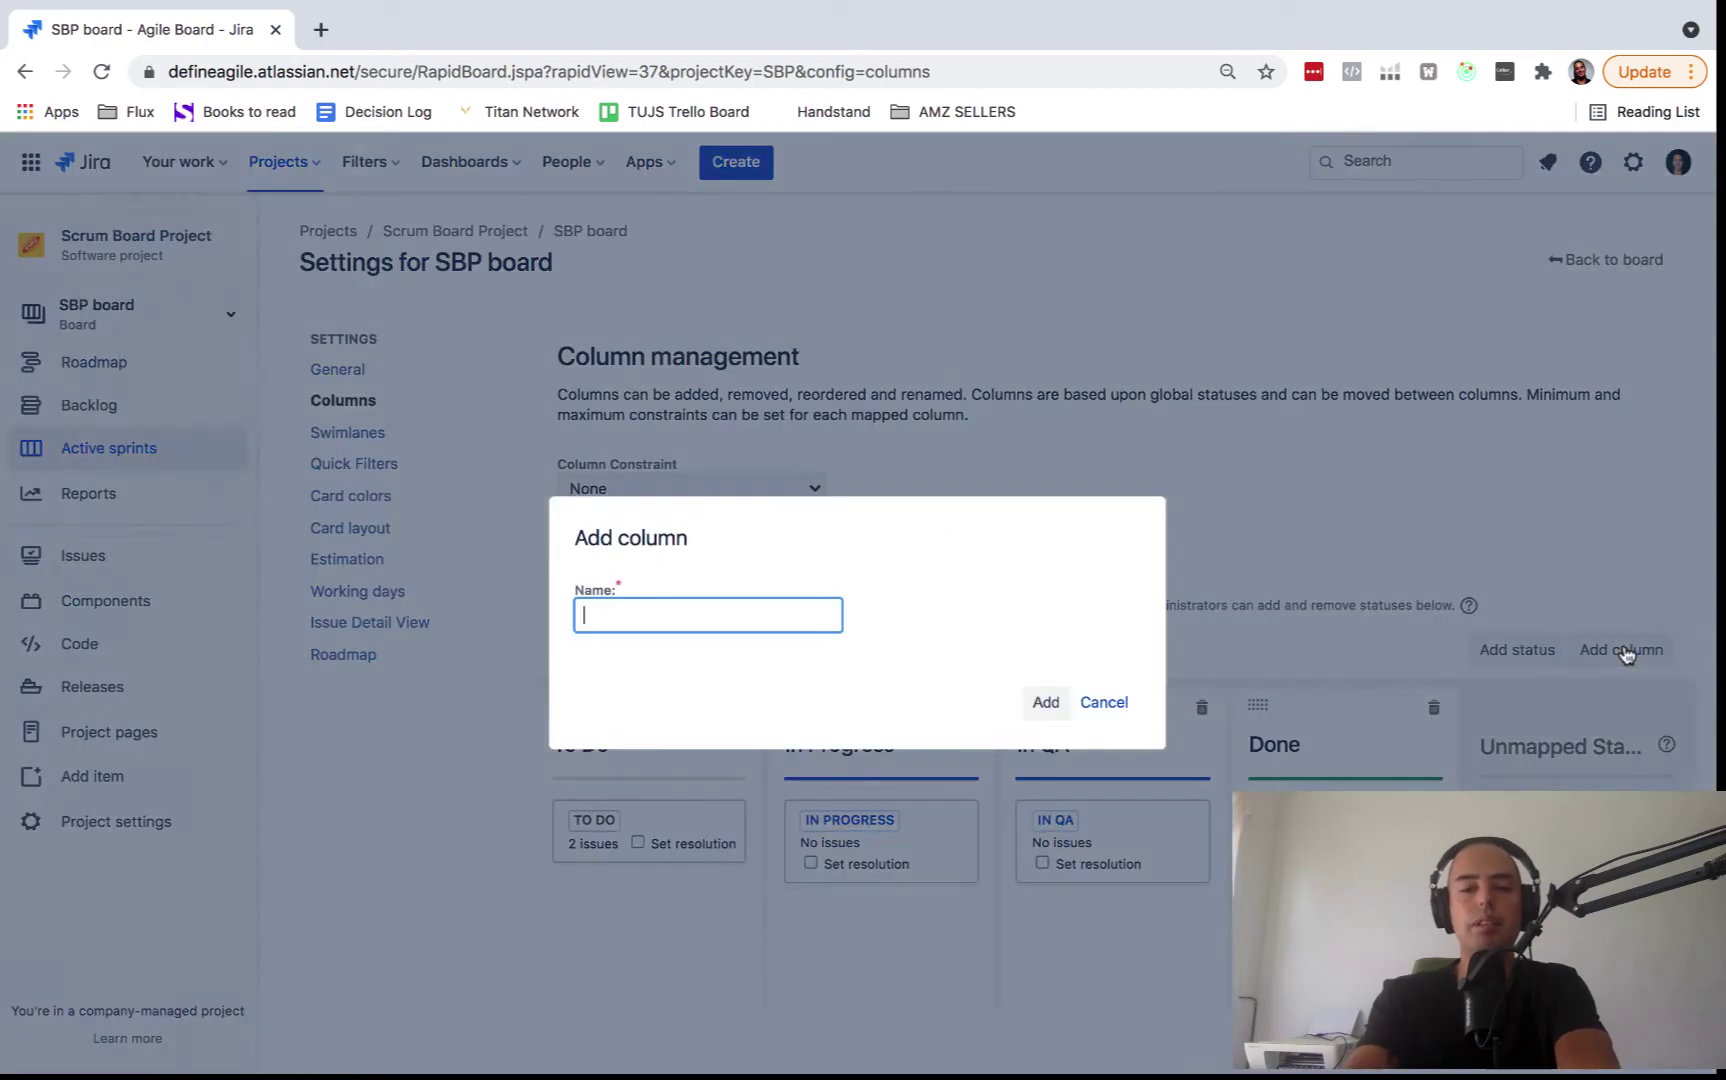
pyautogui.write('On Staging')
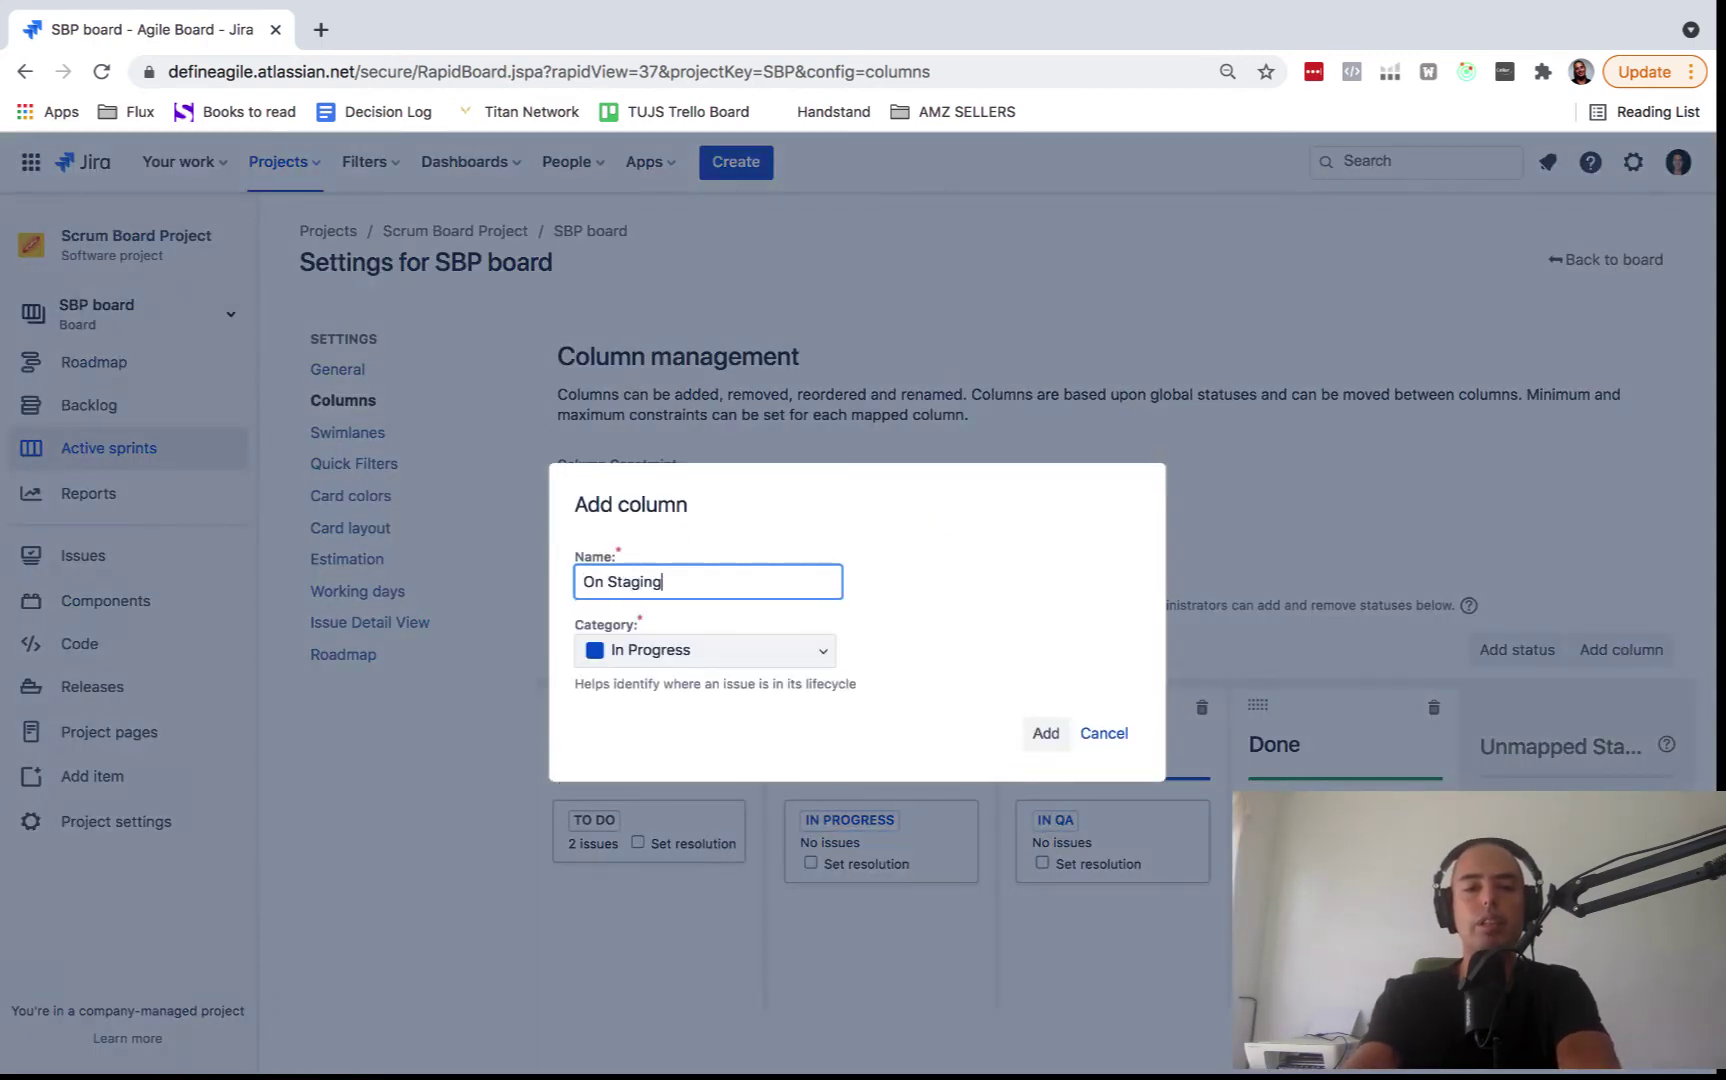
pyautogui.click(1048, 735)
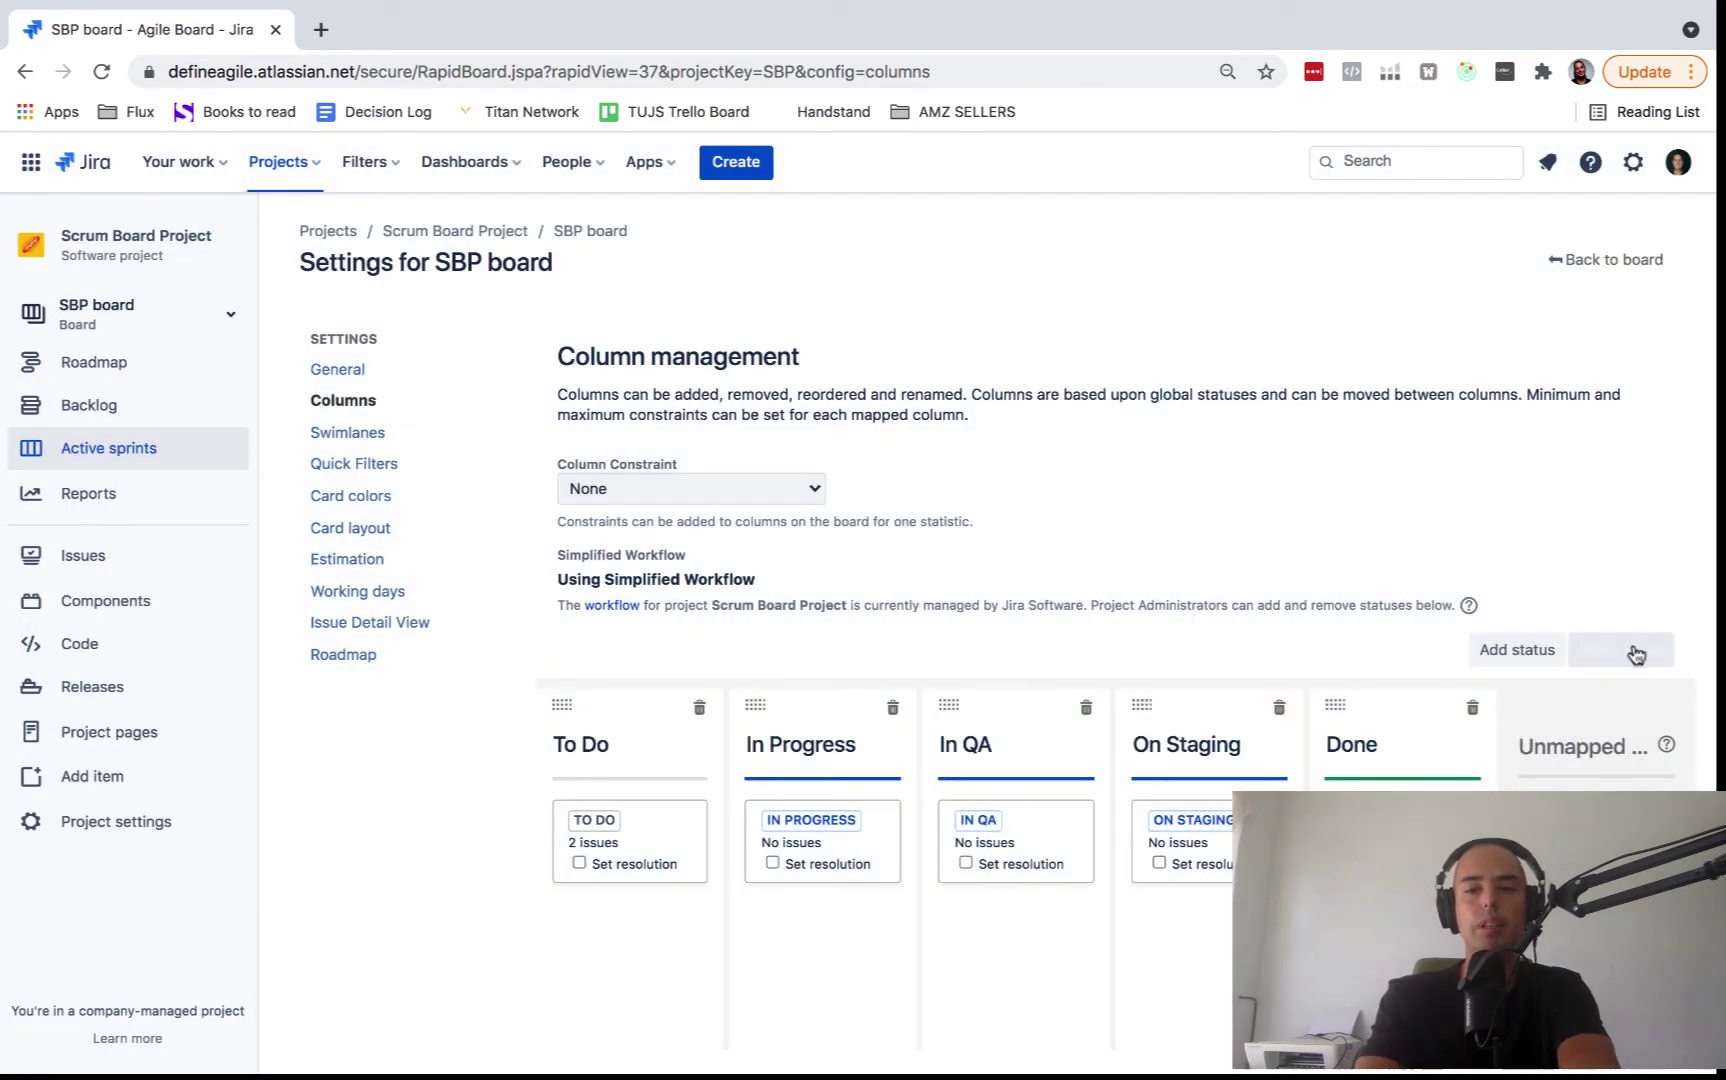
# Add a board column named In Production.
pyautogui.click(1636, 652)
pyautogui.write('In ')
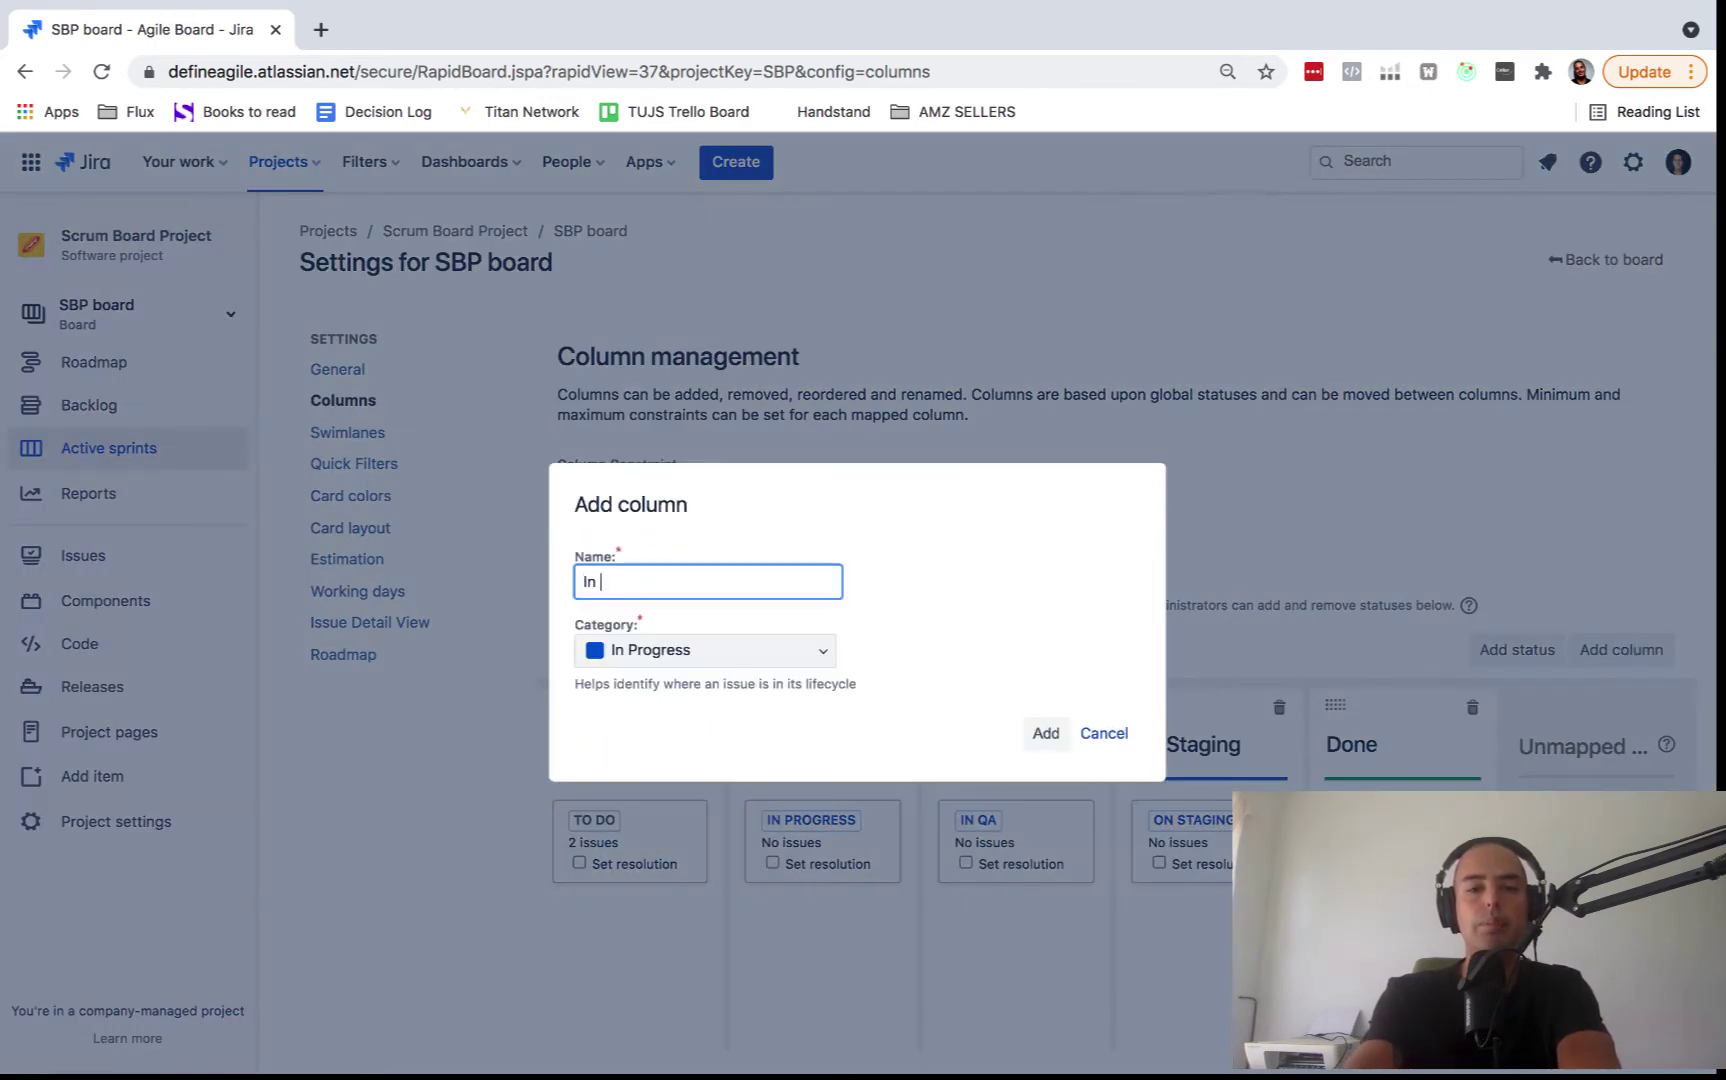
pyautogui.write('Production')
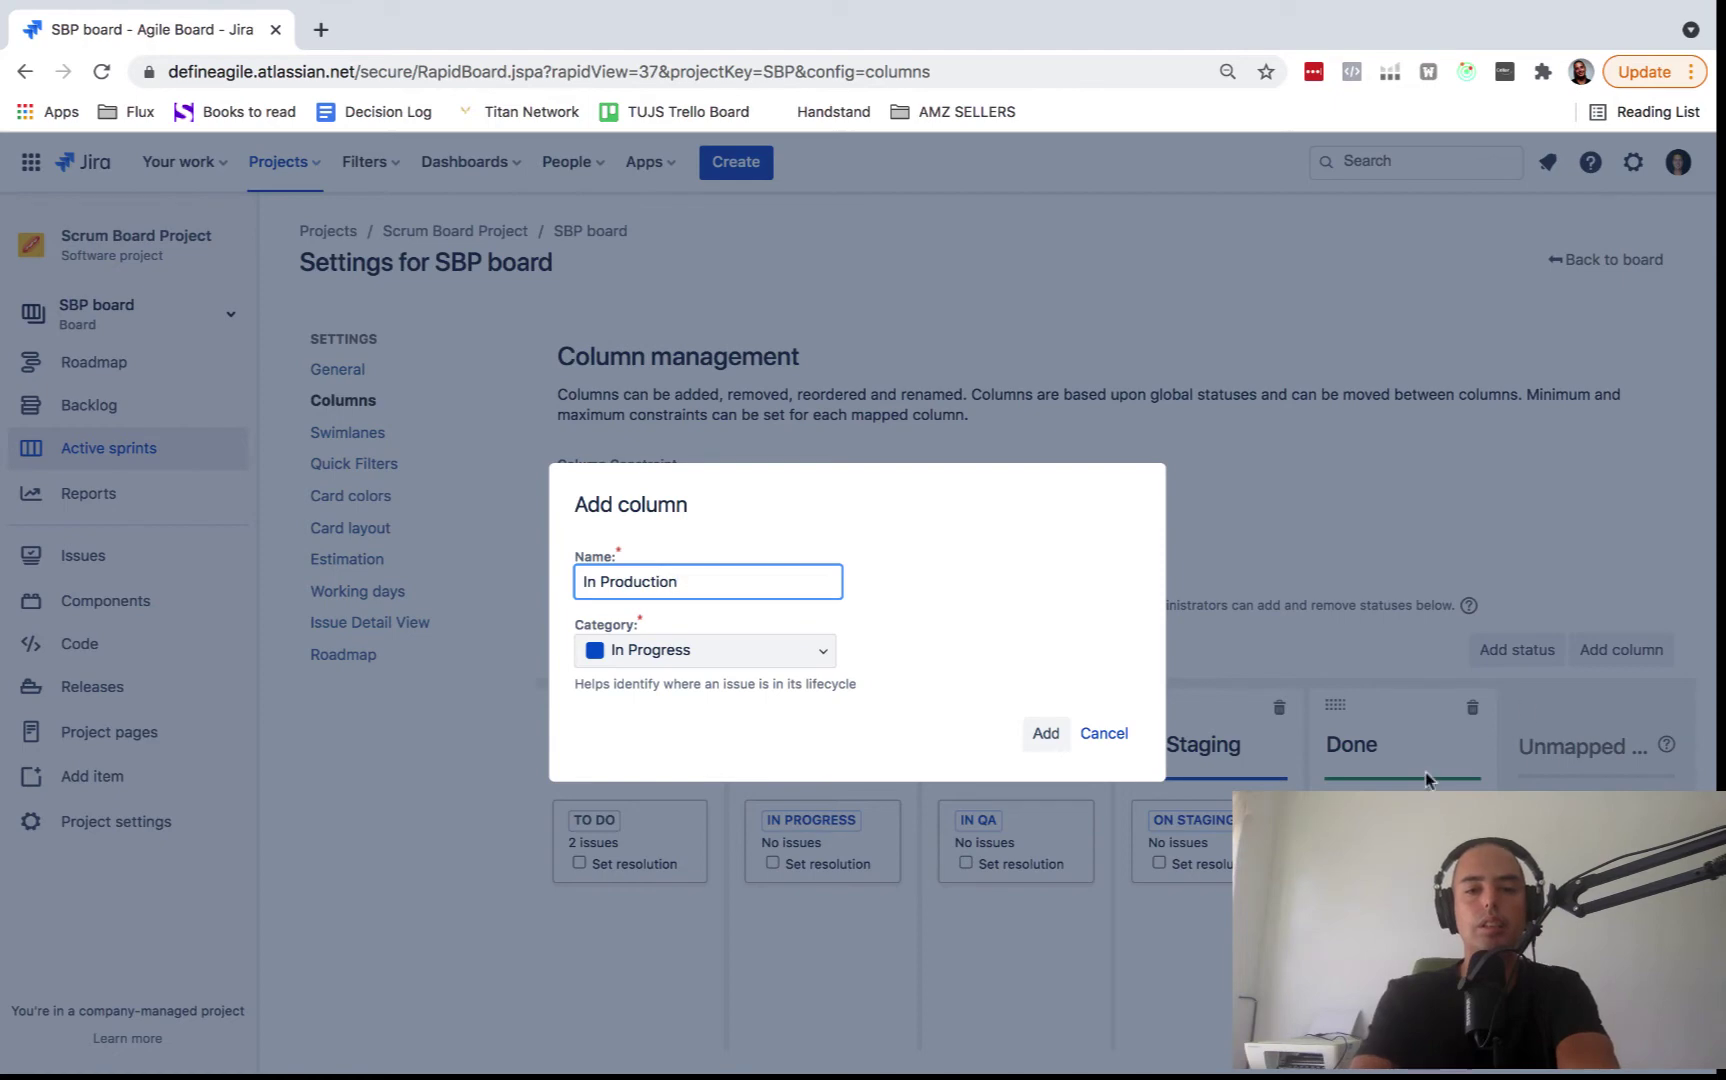
pyautogui.click(1040, 740)
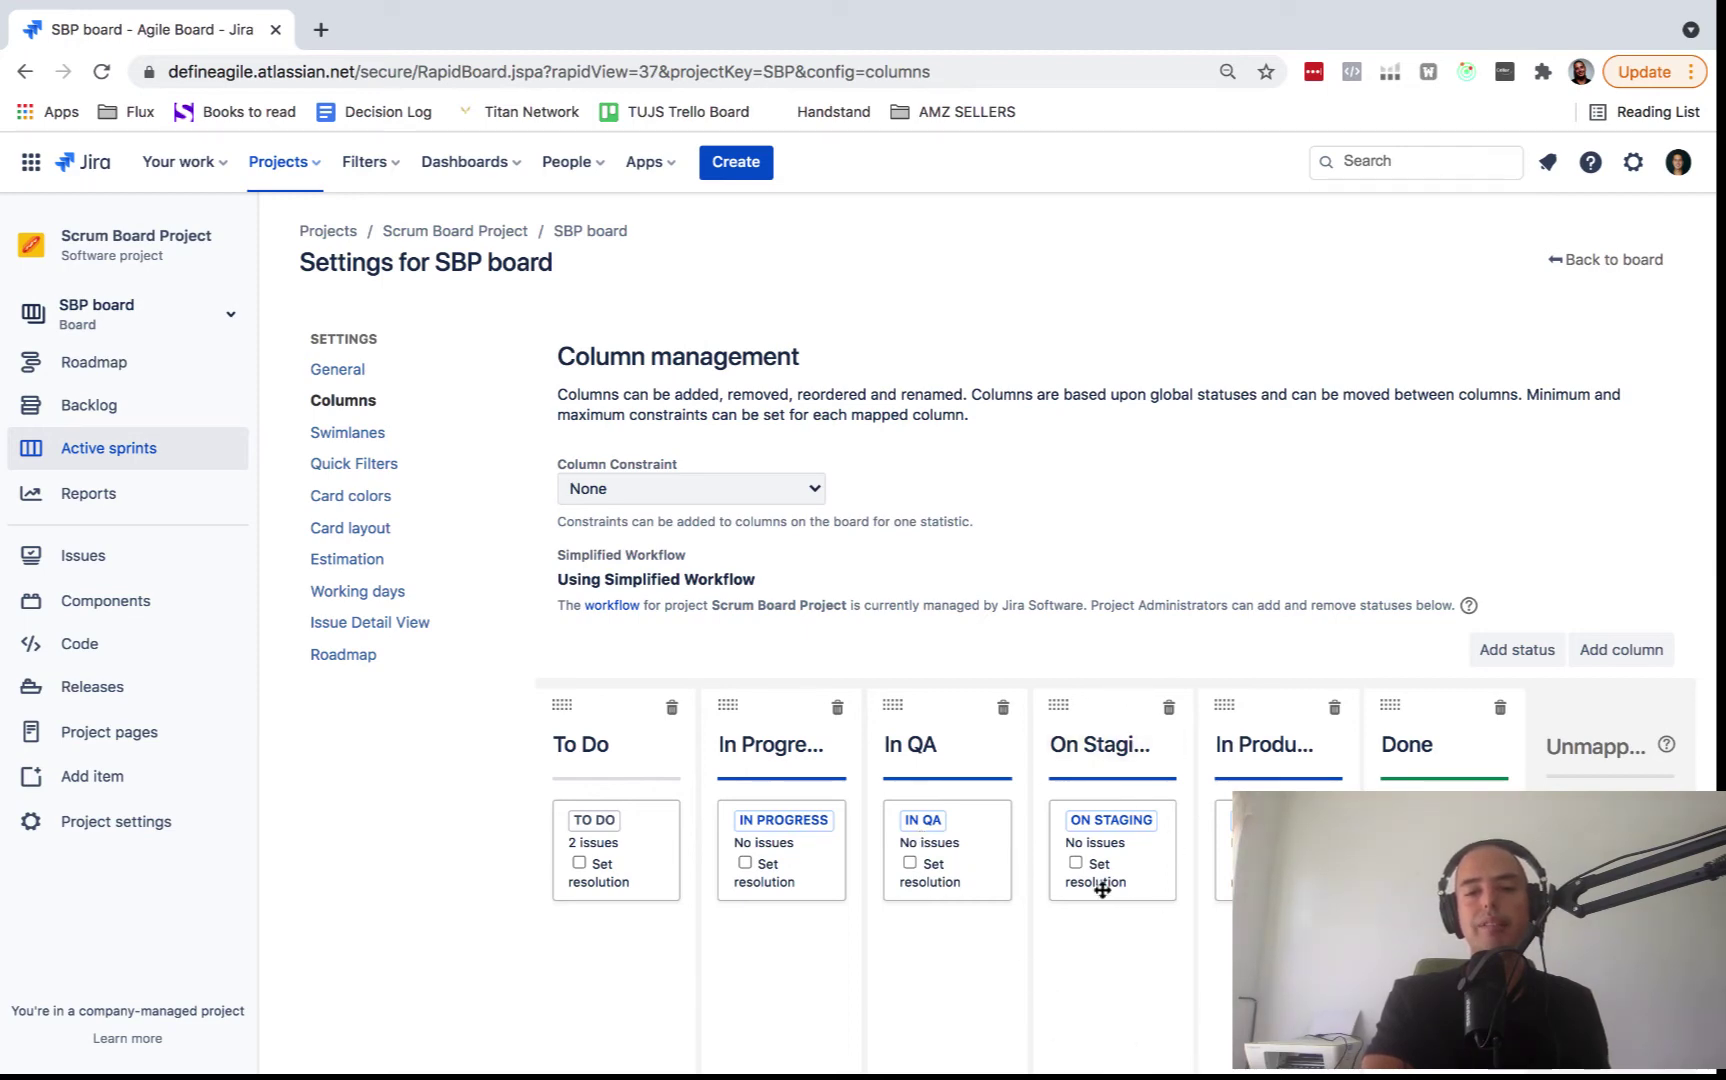
# Unmap the On Staging status from the On Staging column and replace it with a new QA on Staging status.
pyautogui.scroll(-1, 1105, 896)
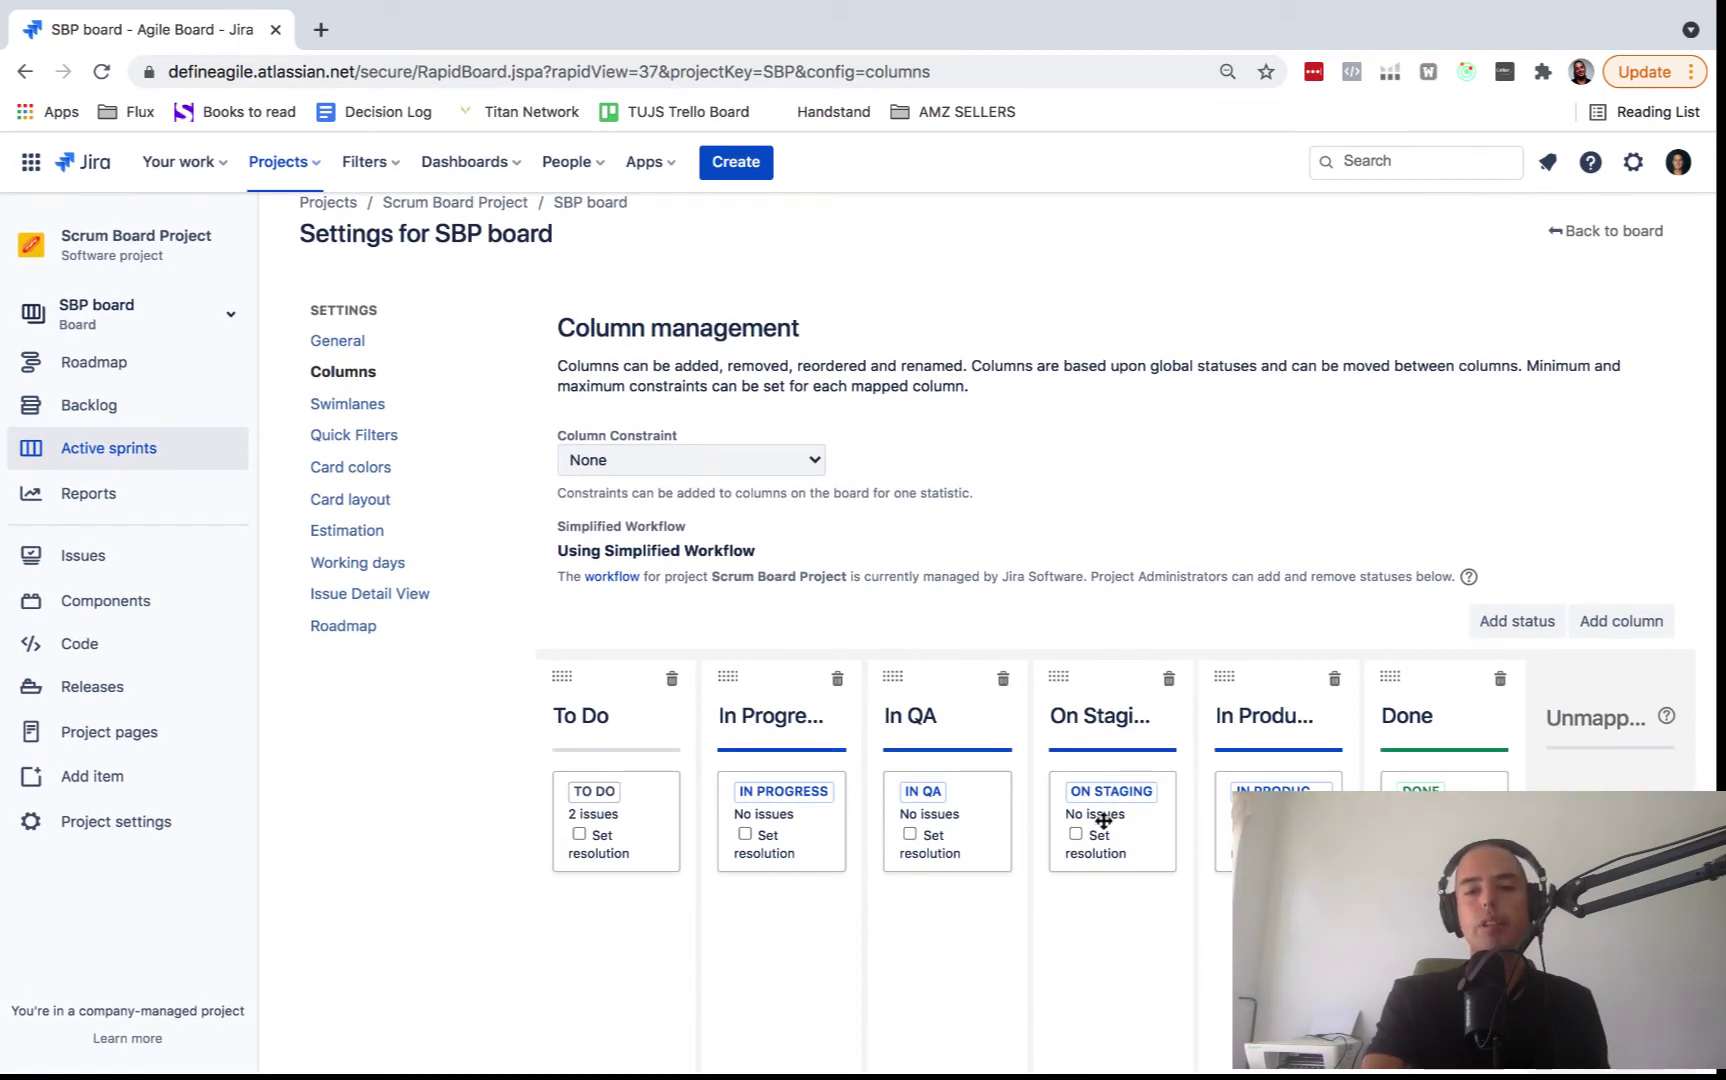
pyautogui.moveTo(1112, 803); pyautogui.dragTo(1610, 810)
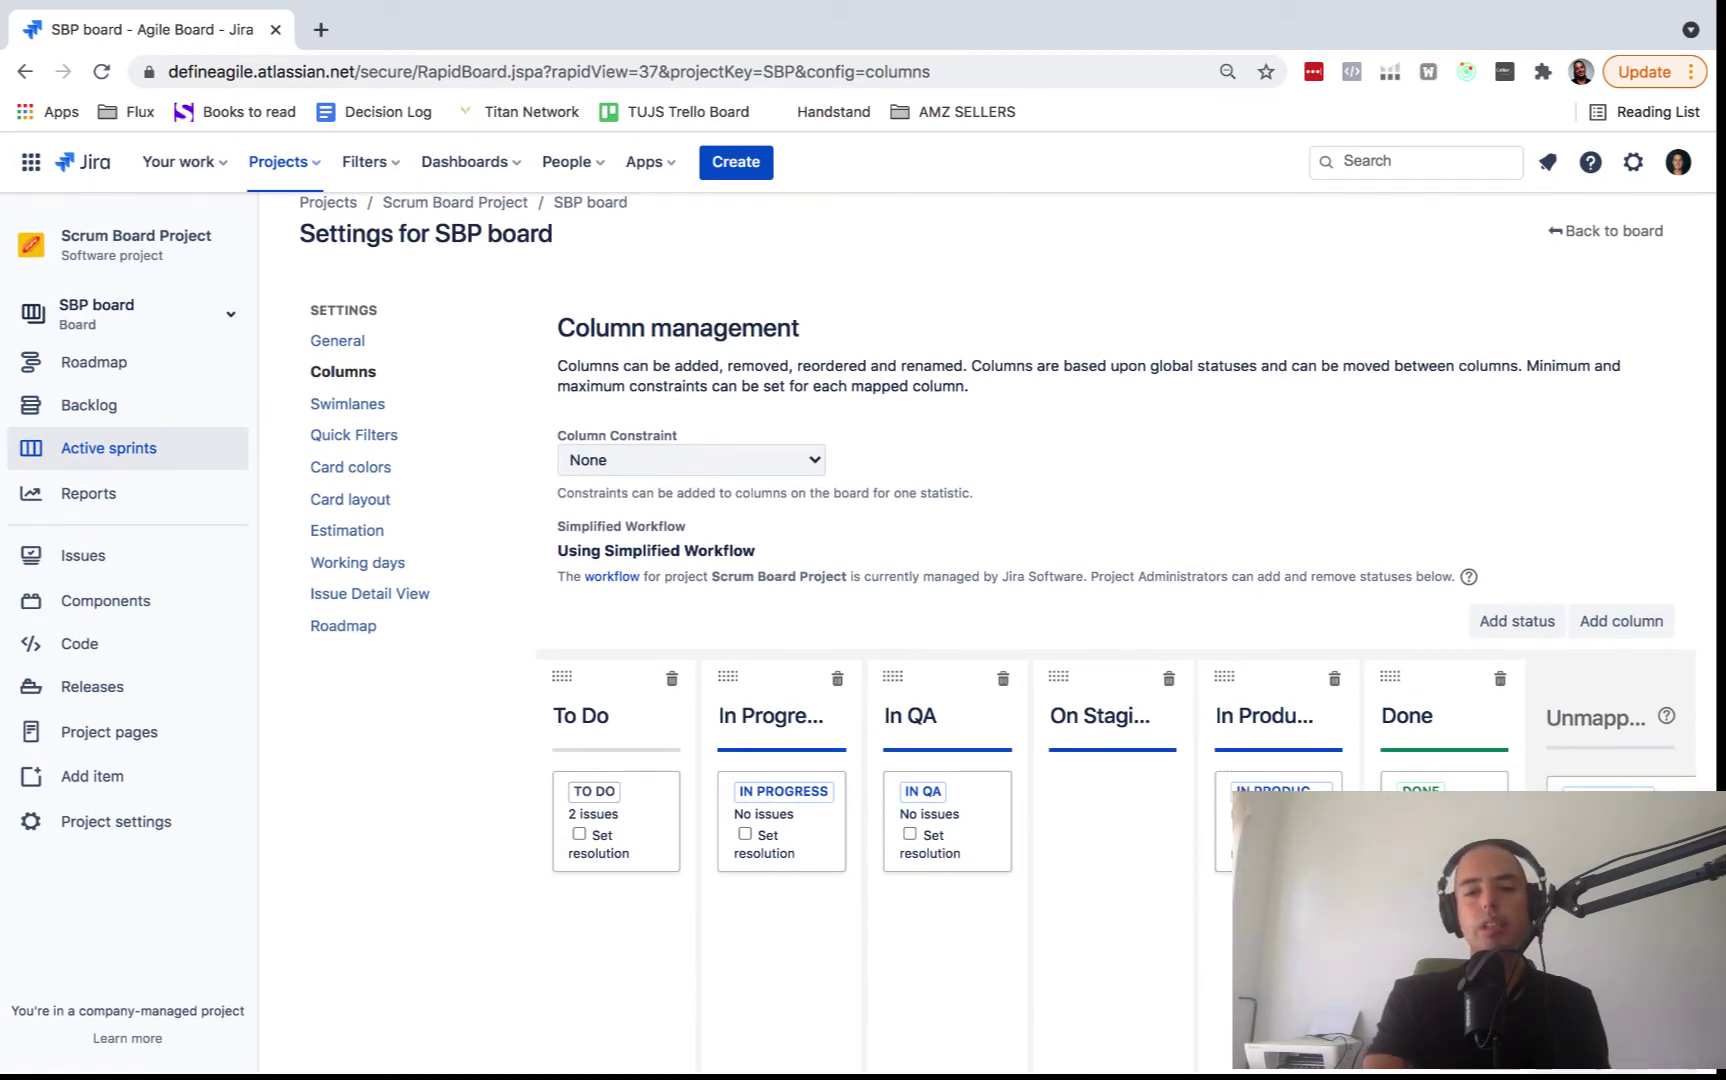
pyautogui.click(1520, 621)
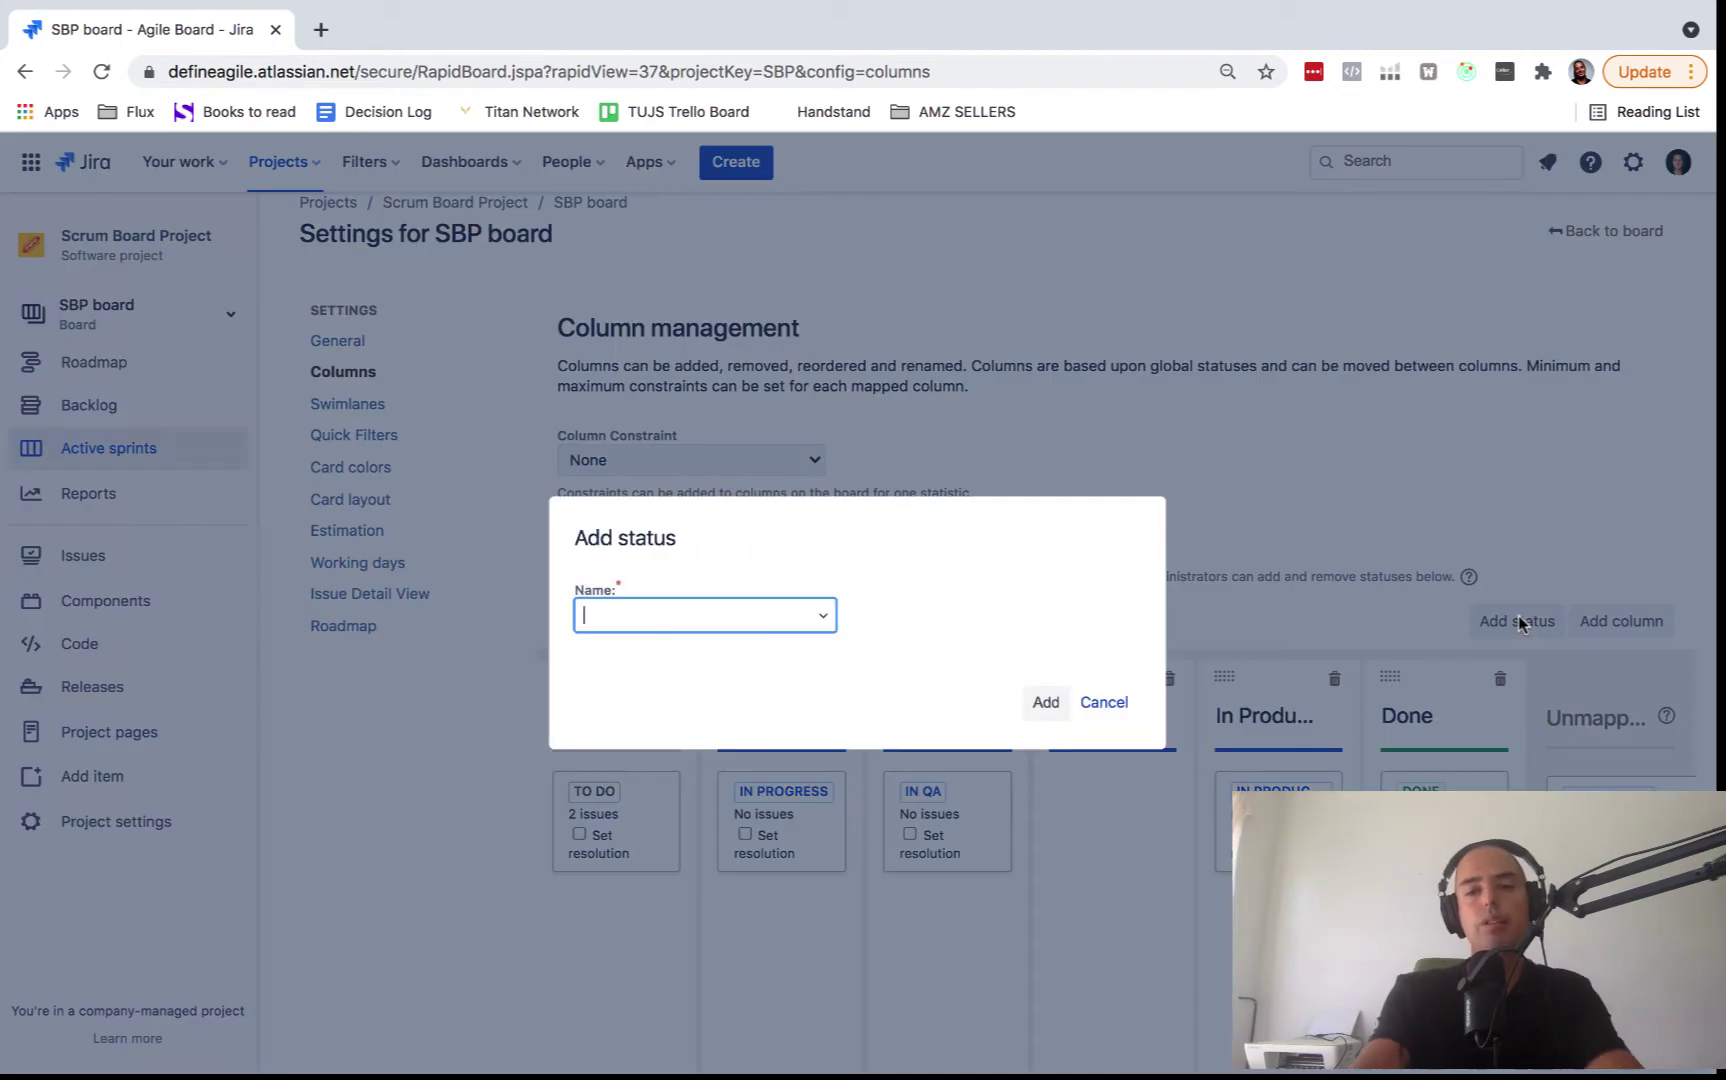
pyautogui.write('QA o')
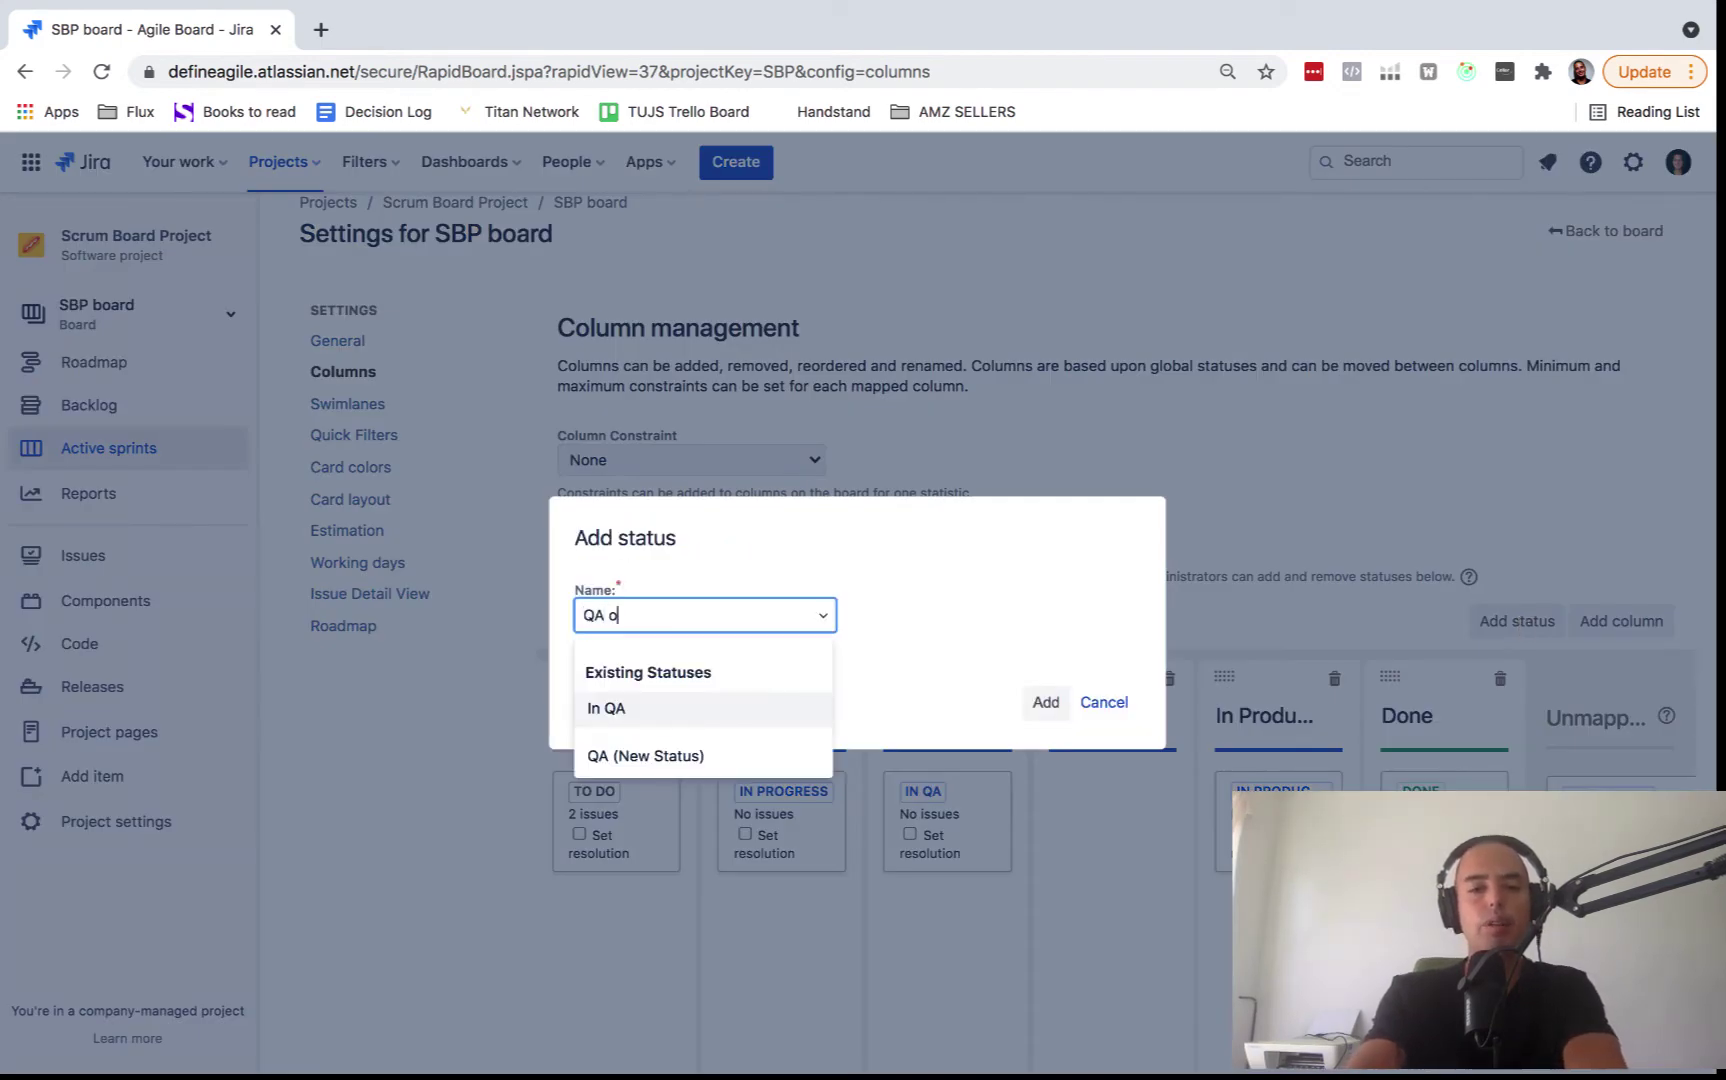
pyautogui.write('n Staging')
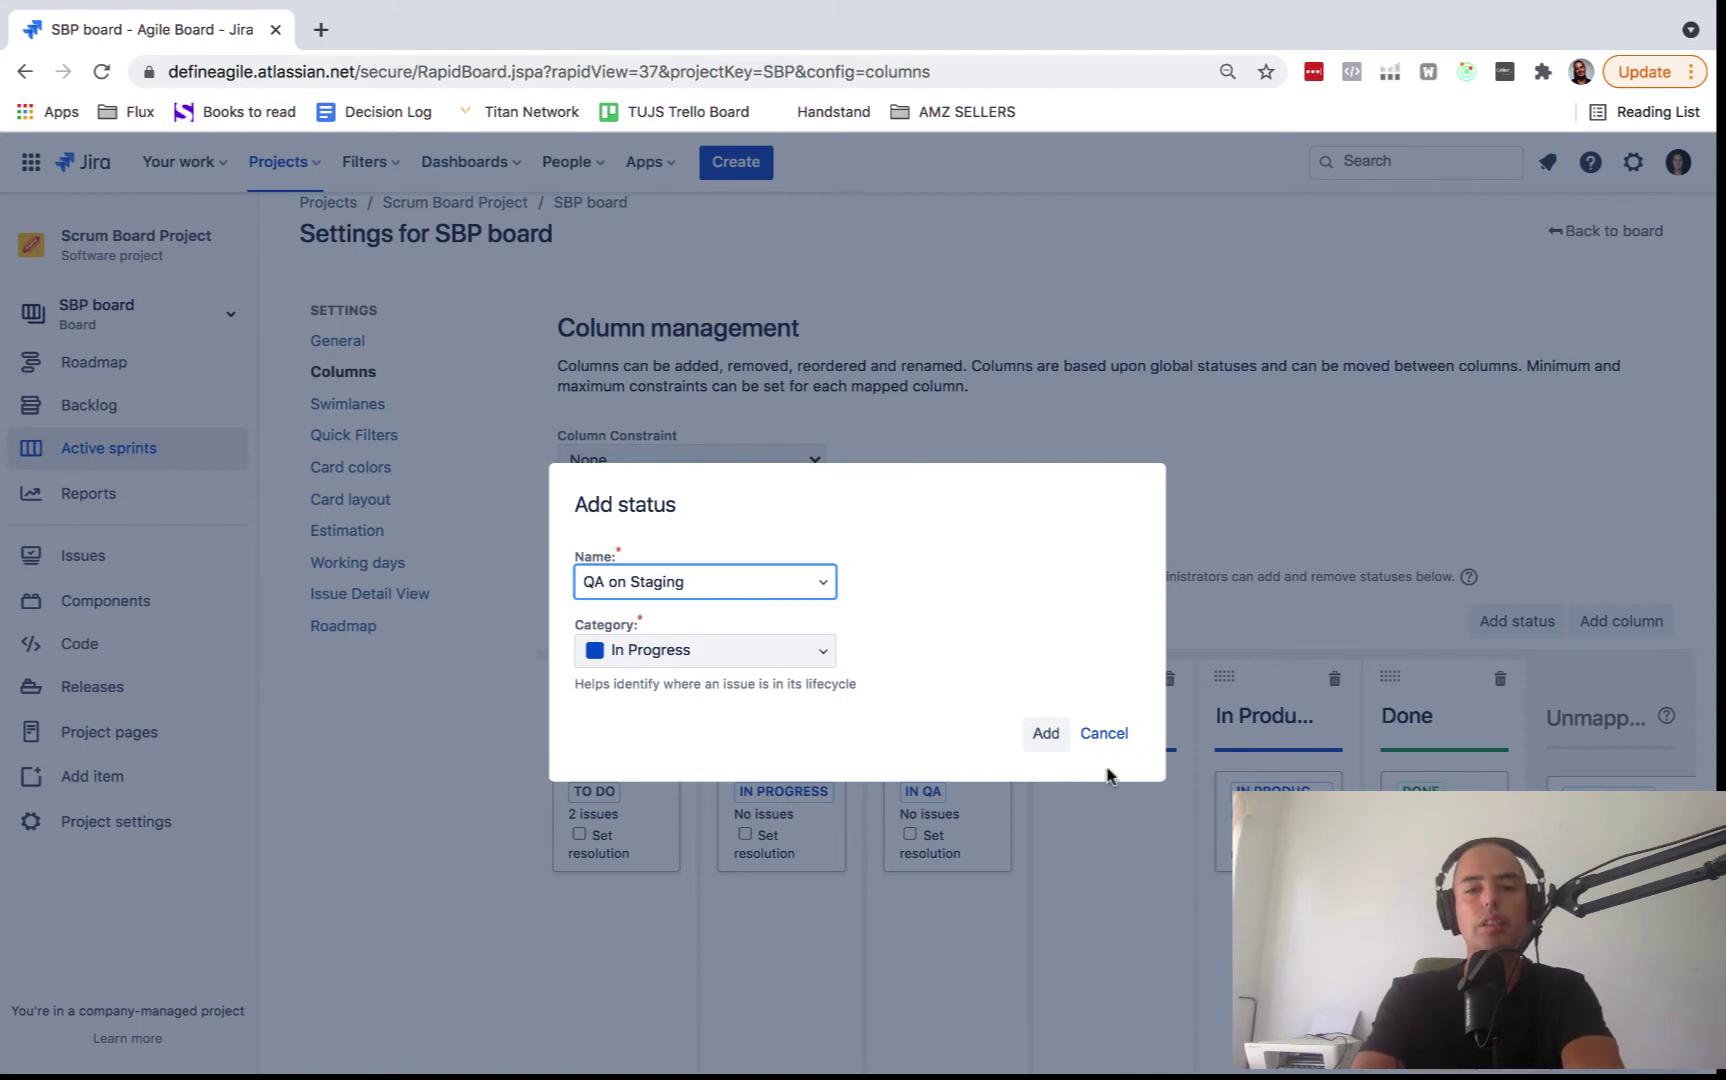
pyautogui.click(1046, 740)
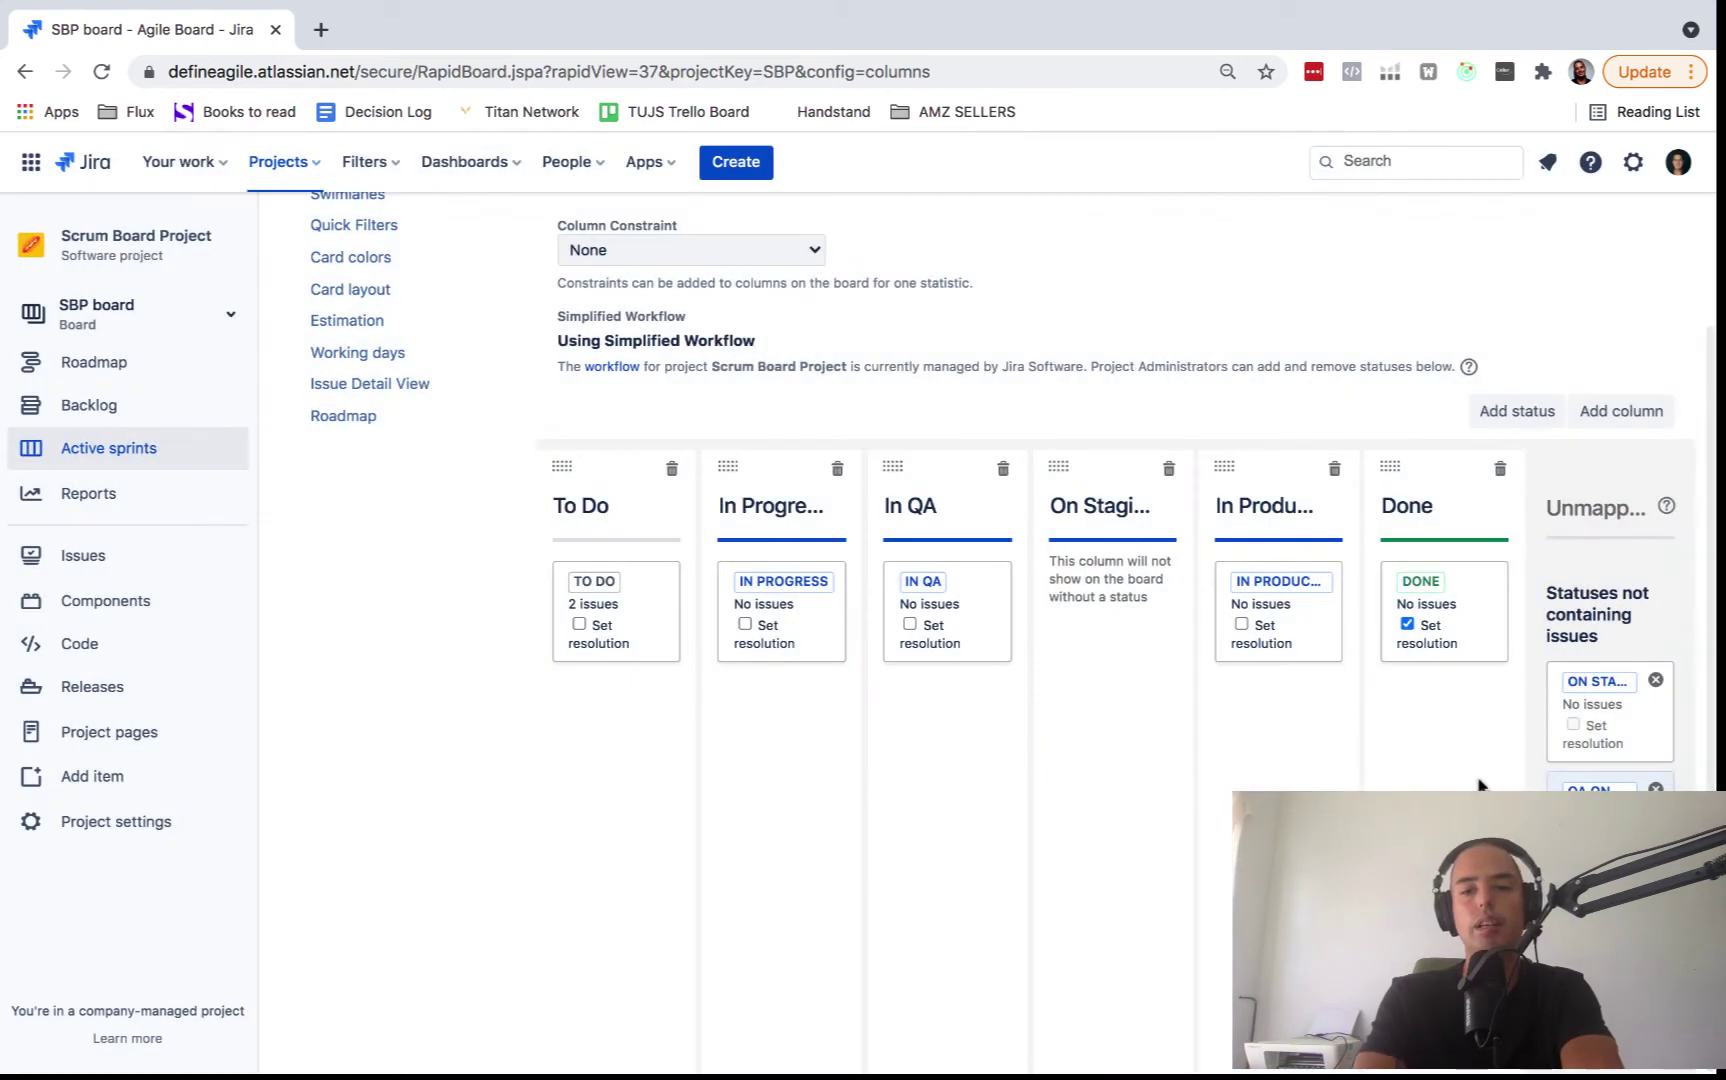
pyautogui.moveTo(1600, 800); pyautogui.dragTo(1083, 591)
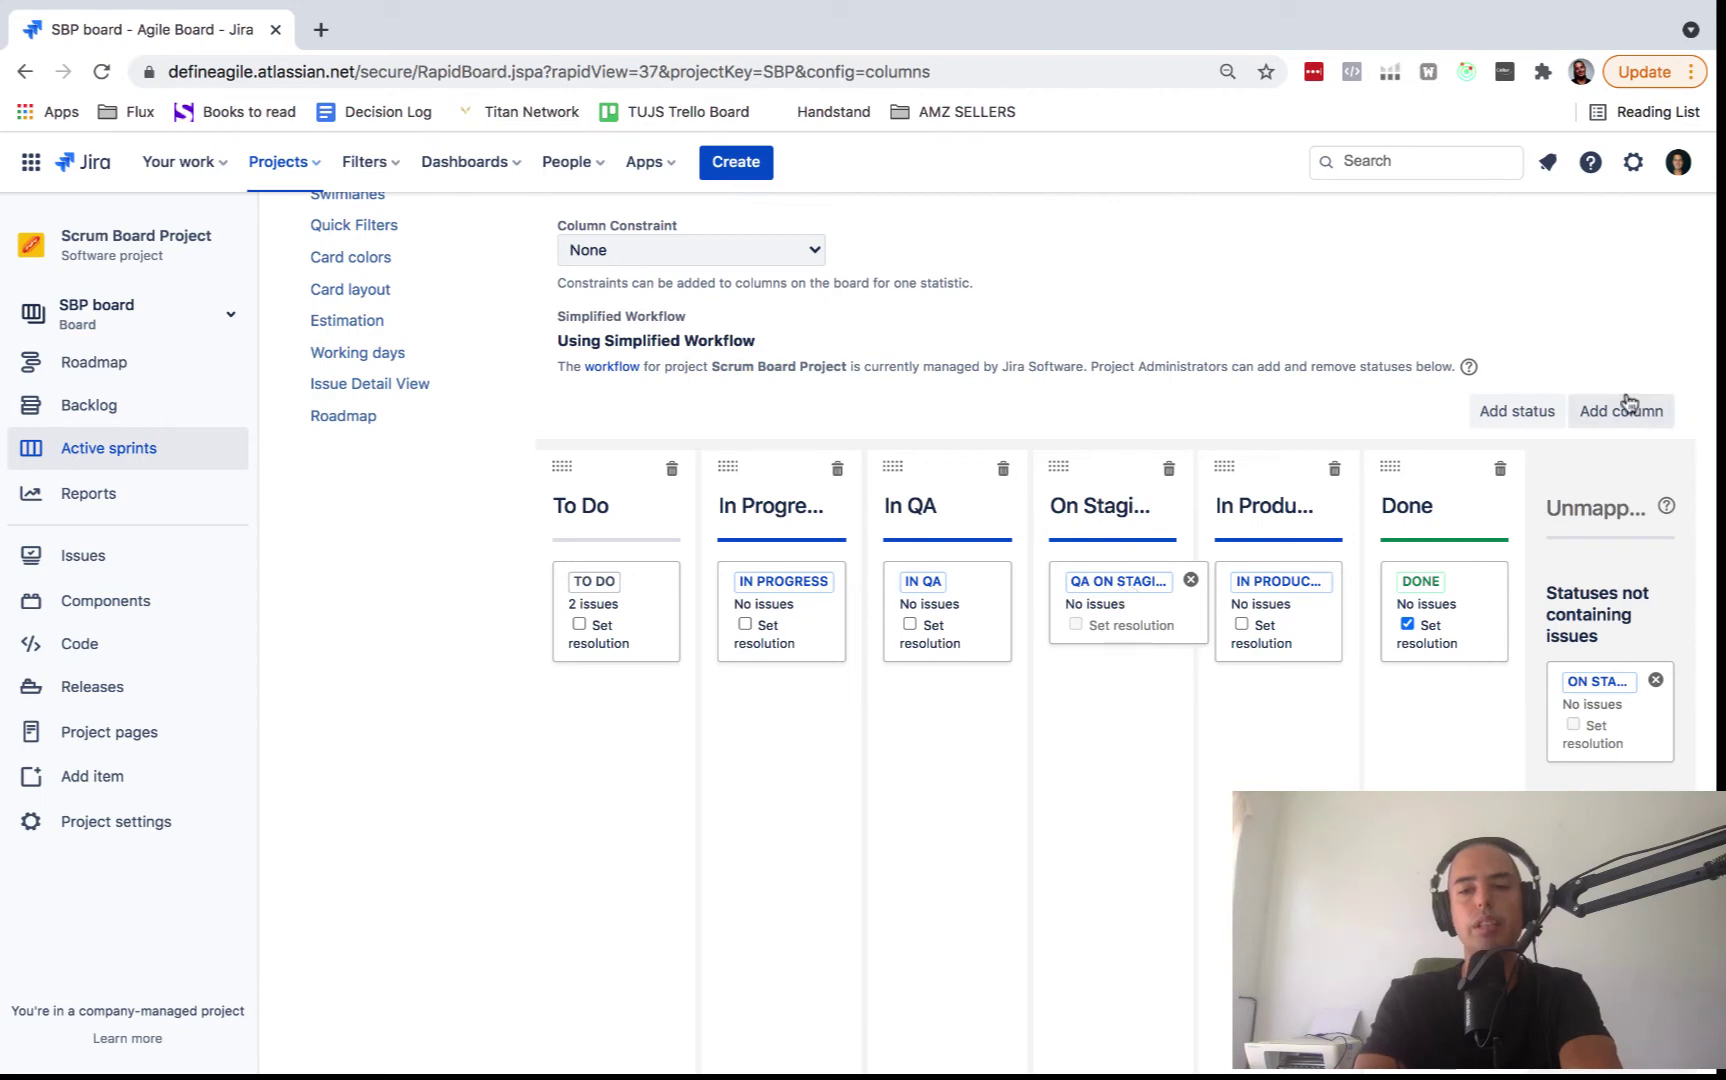
# Try to add another status named QA on Staging Pass.
pyautogui.click(1518, 413)
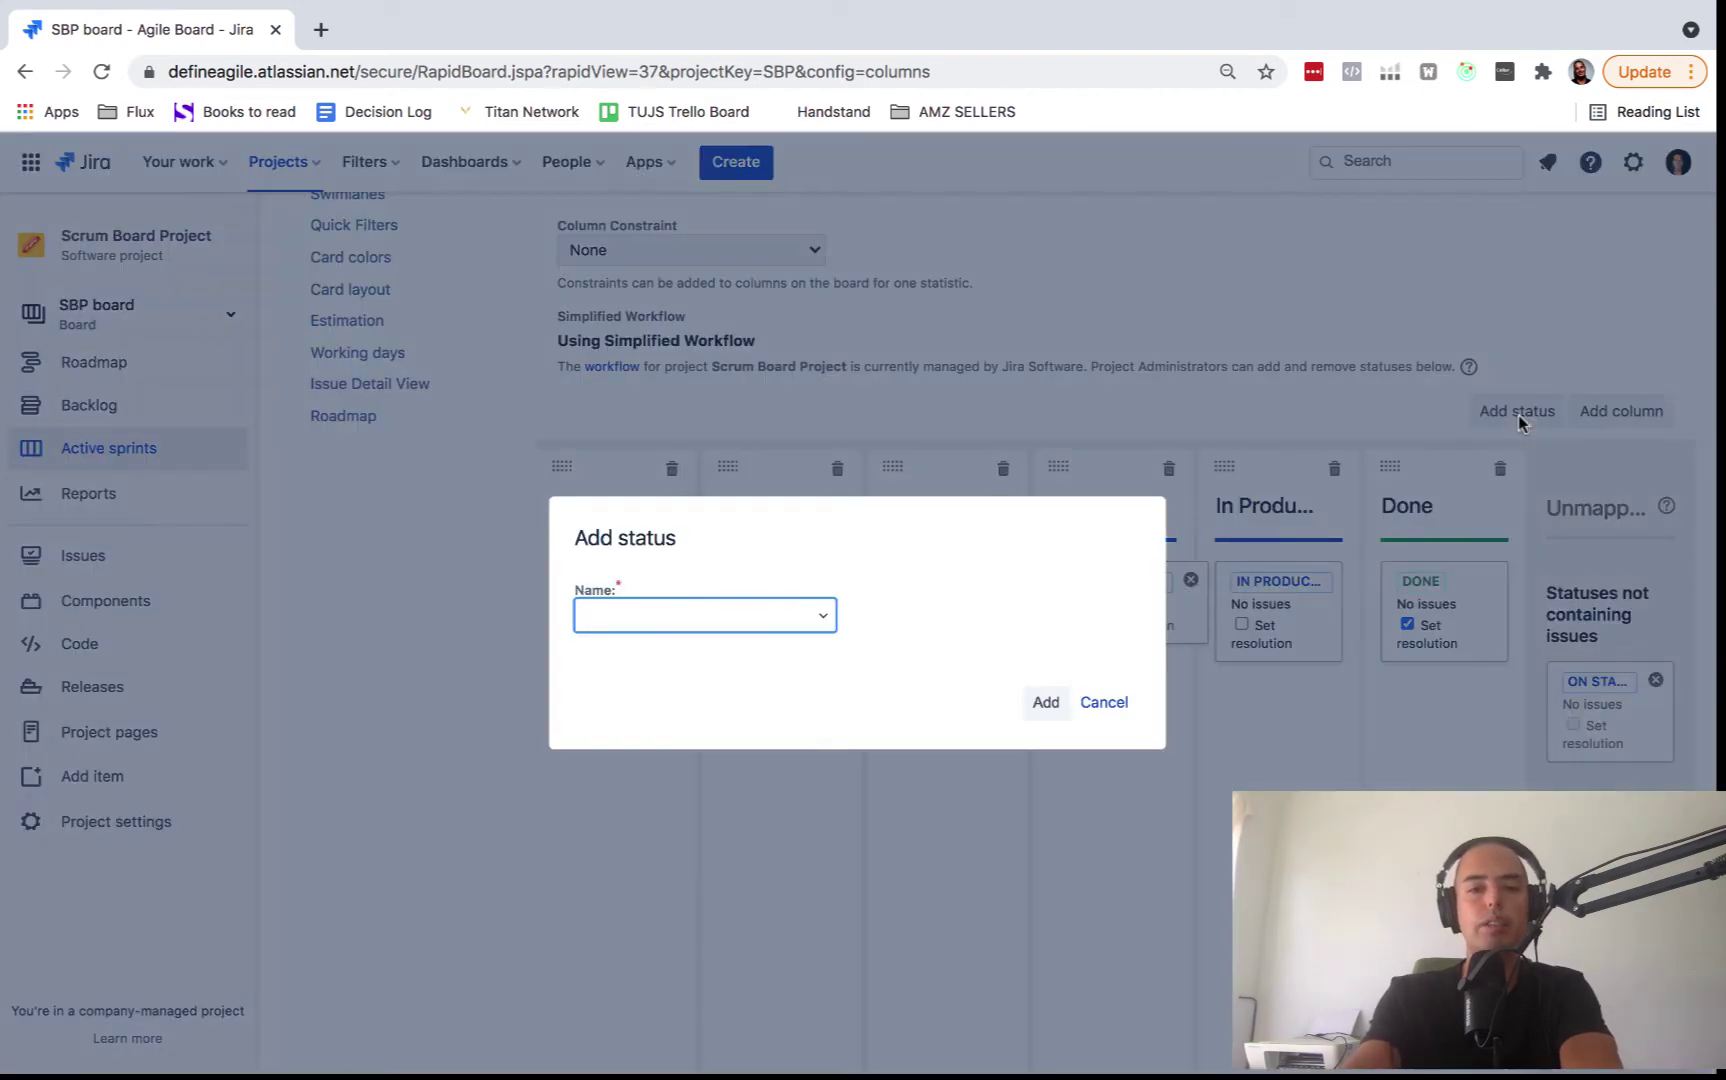
pyautogui.write('QA o')
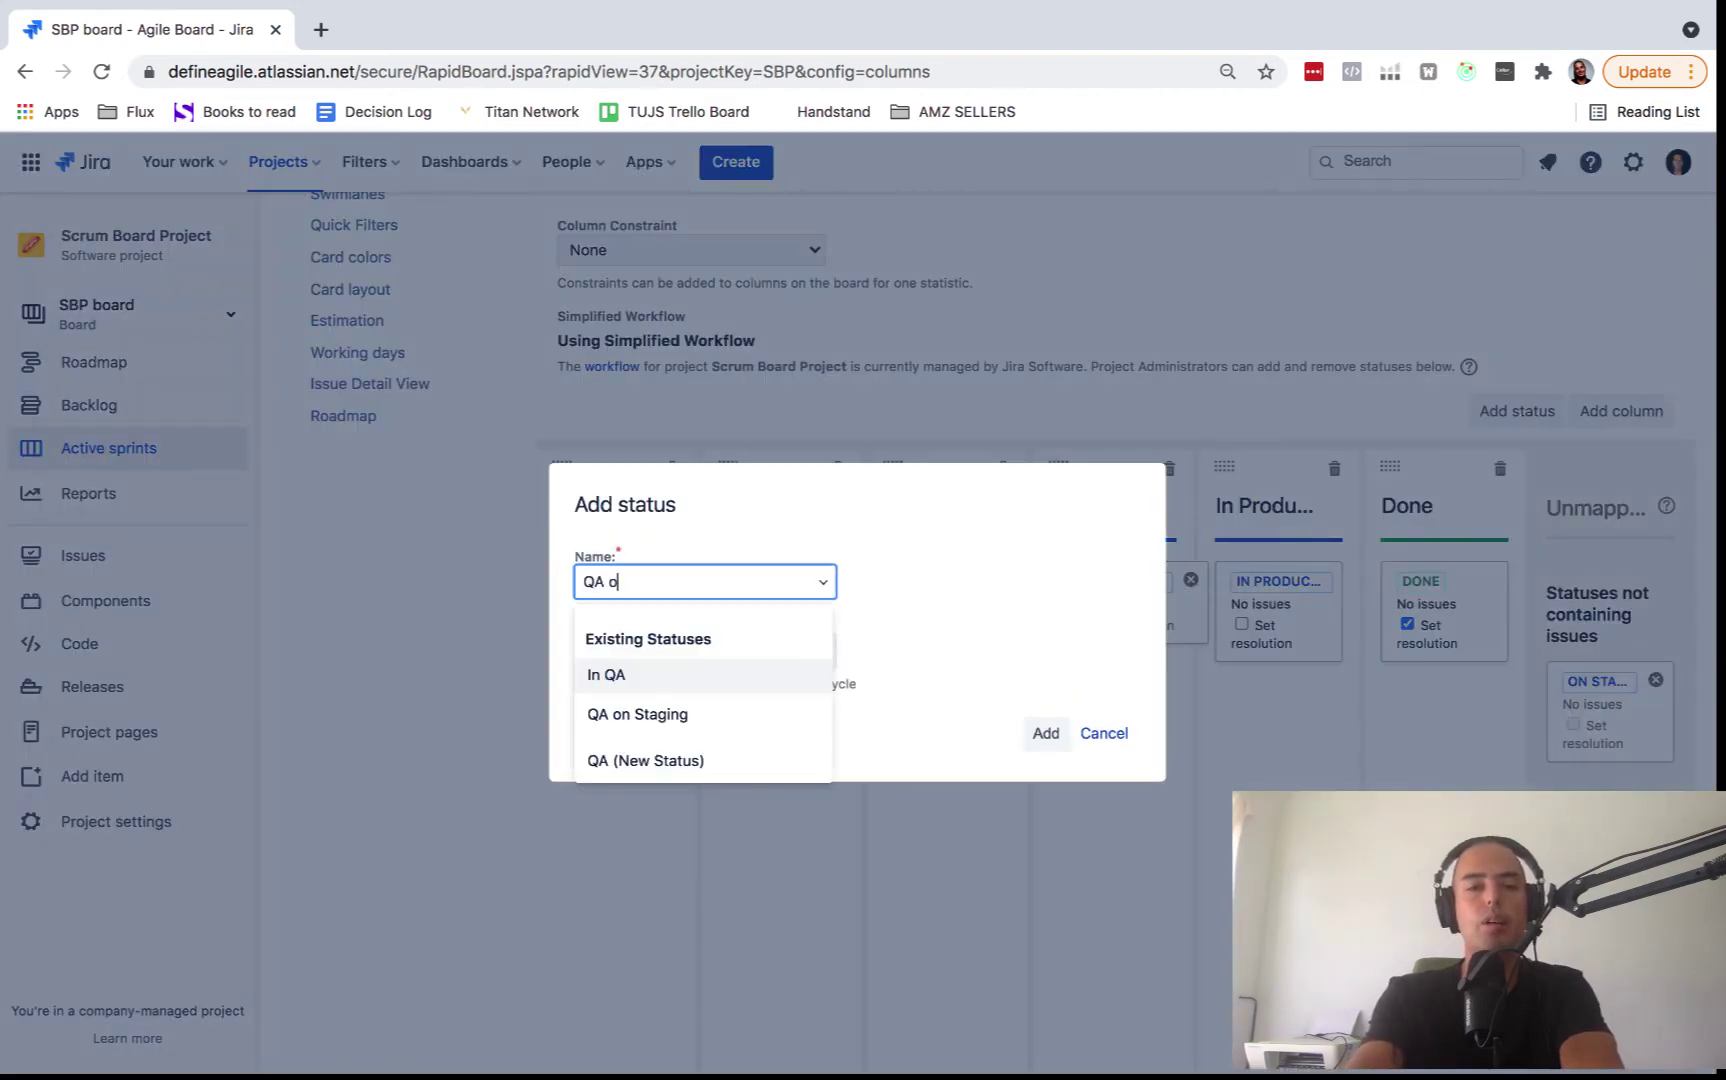
pyautogui.write('n Staging Pass')
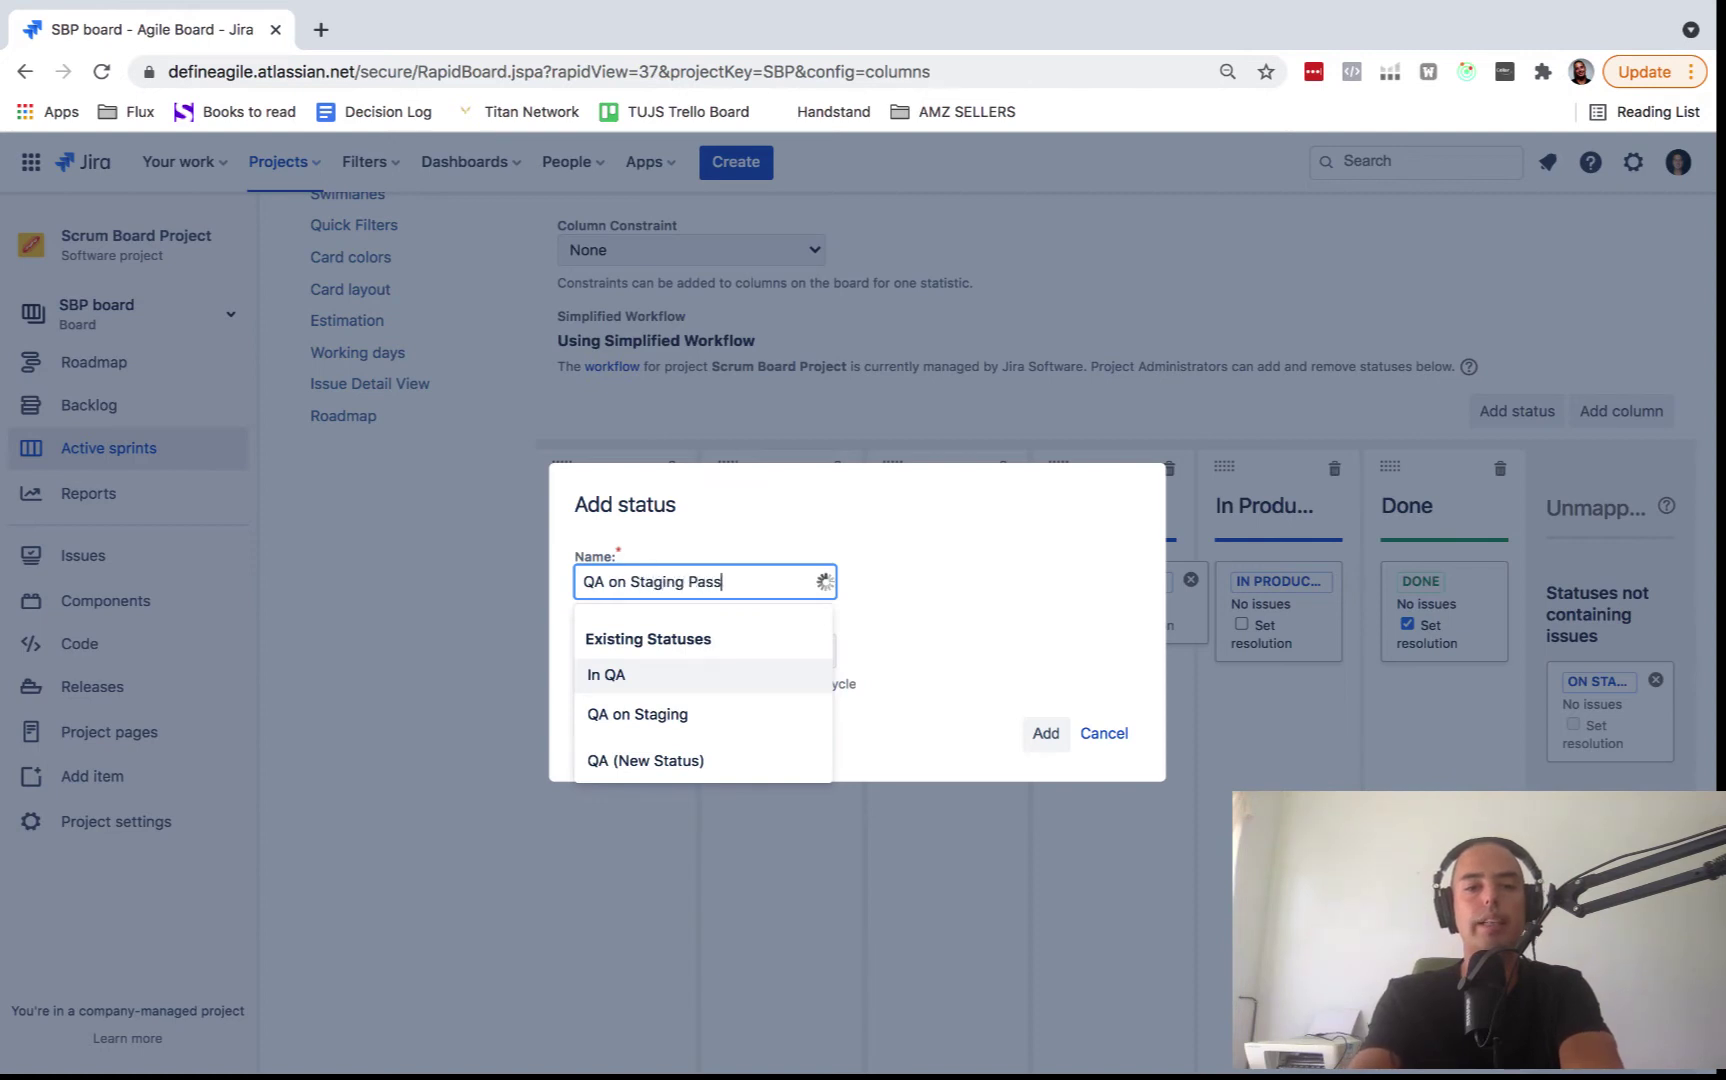
pyautogui.press('Return')
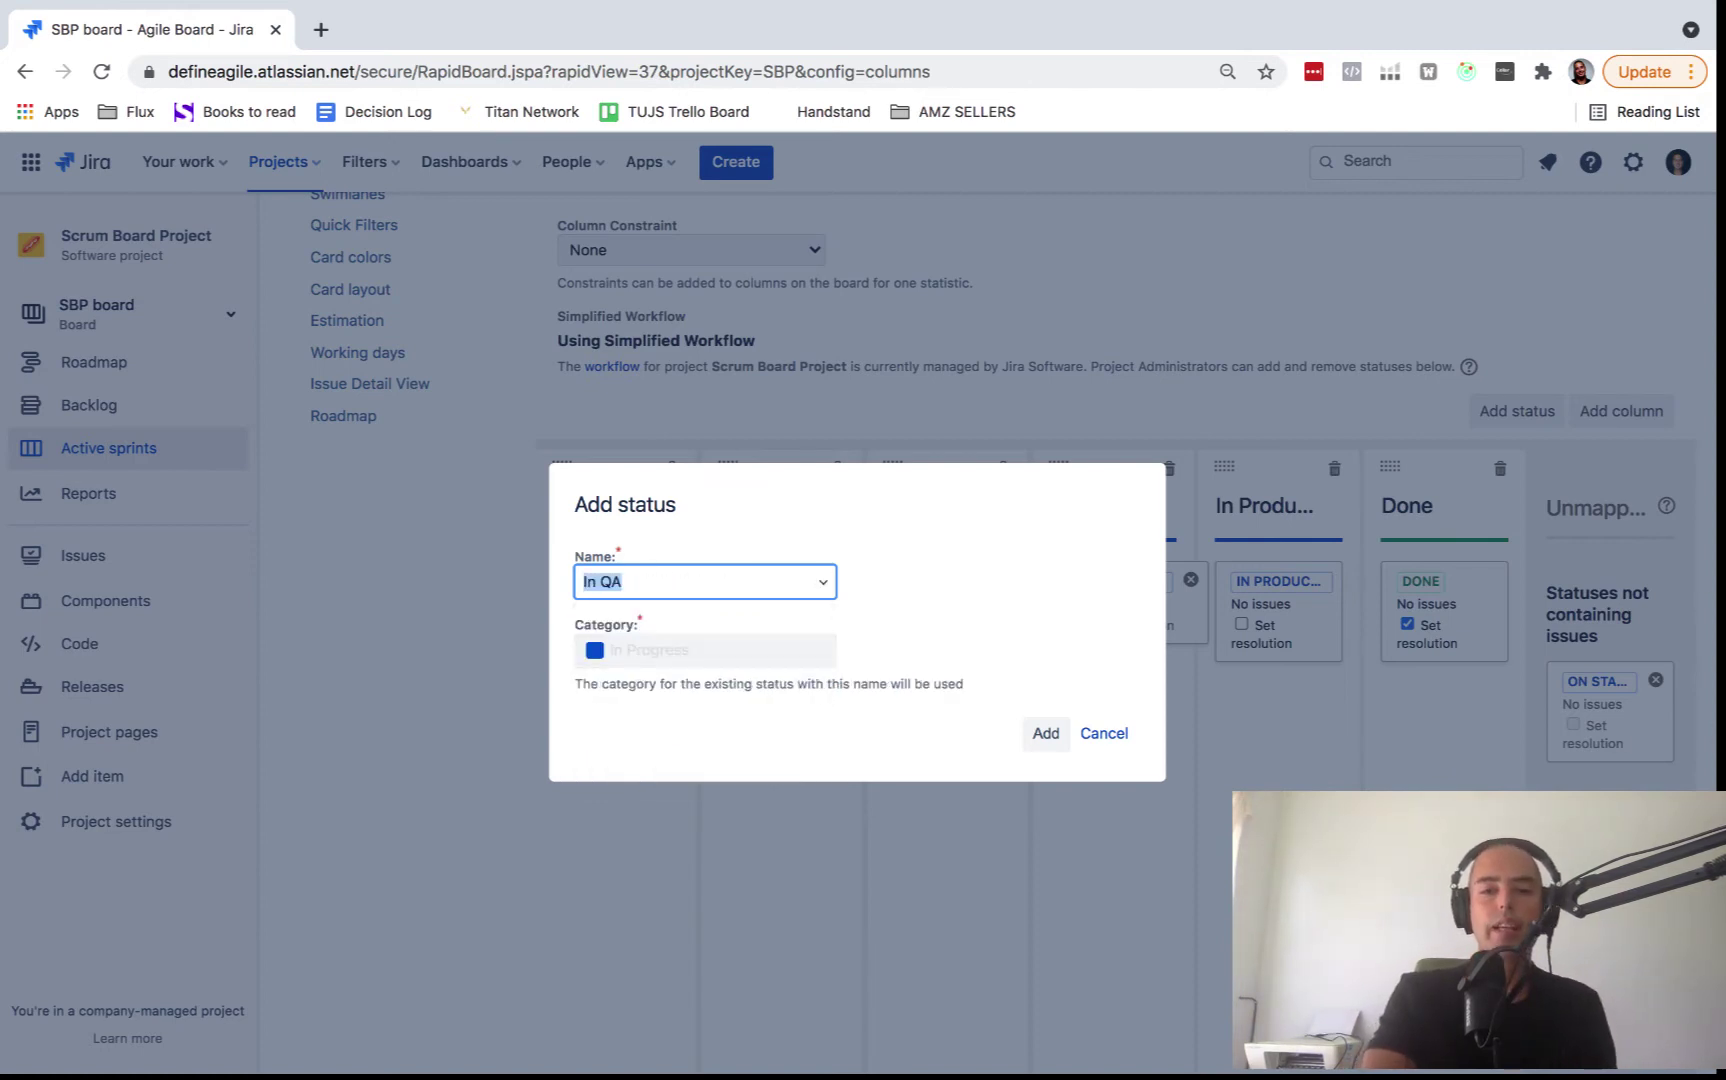
pyautogui.click(1046, 735)
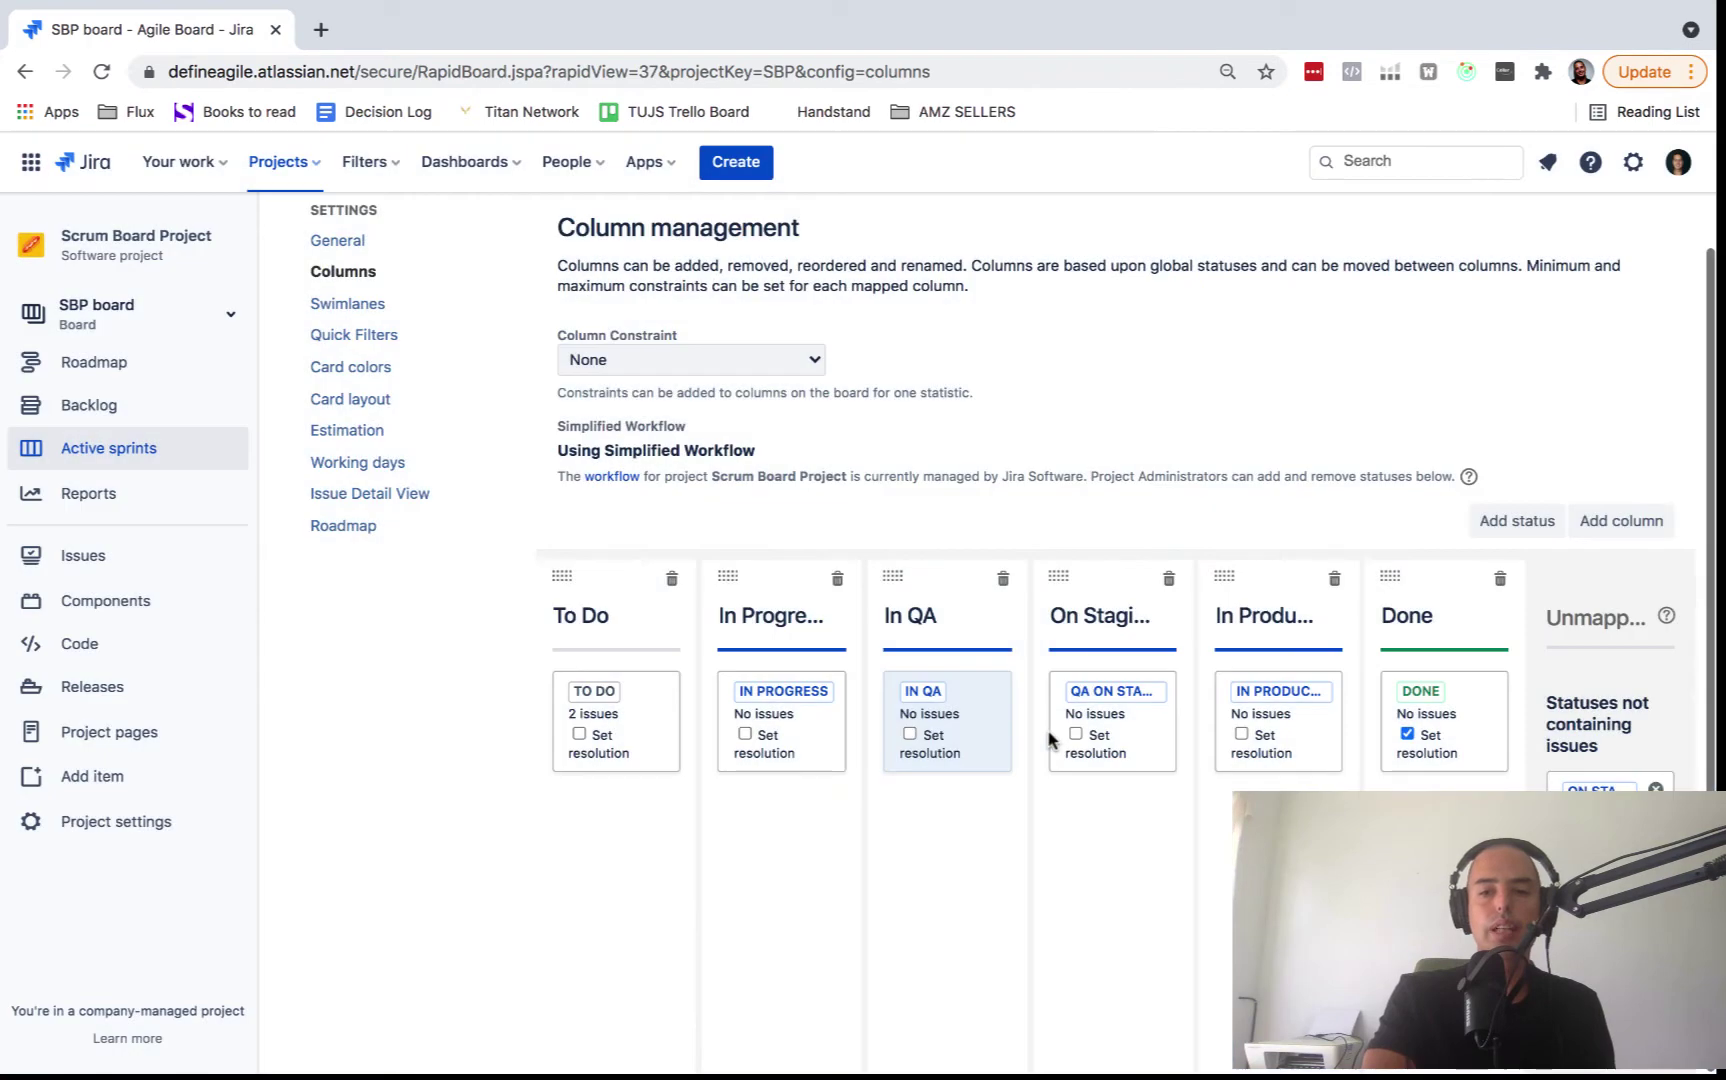
# Map the unmapped On Staging status back to the On Staging column and return to the sprint board.
pyautogui.moveTo(1633, 818); pyautogui.dragTo(1136, 828)
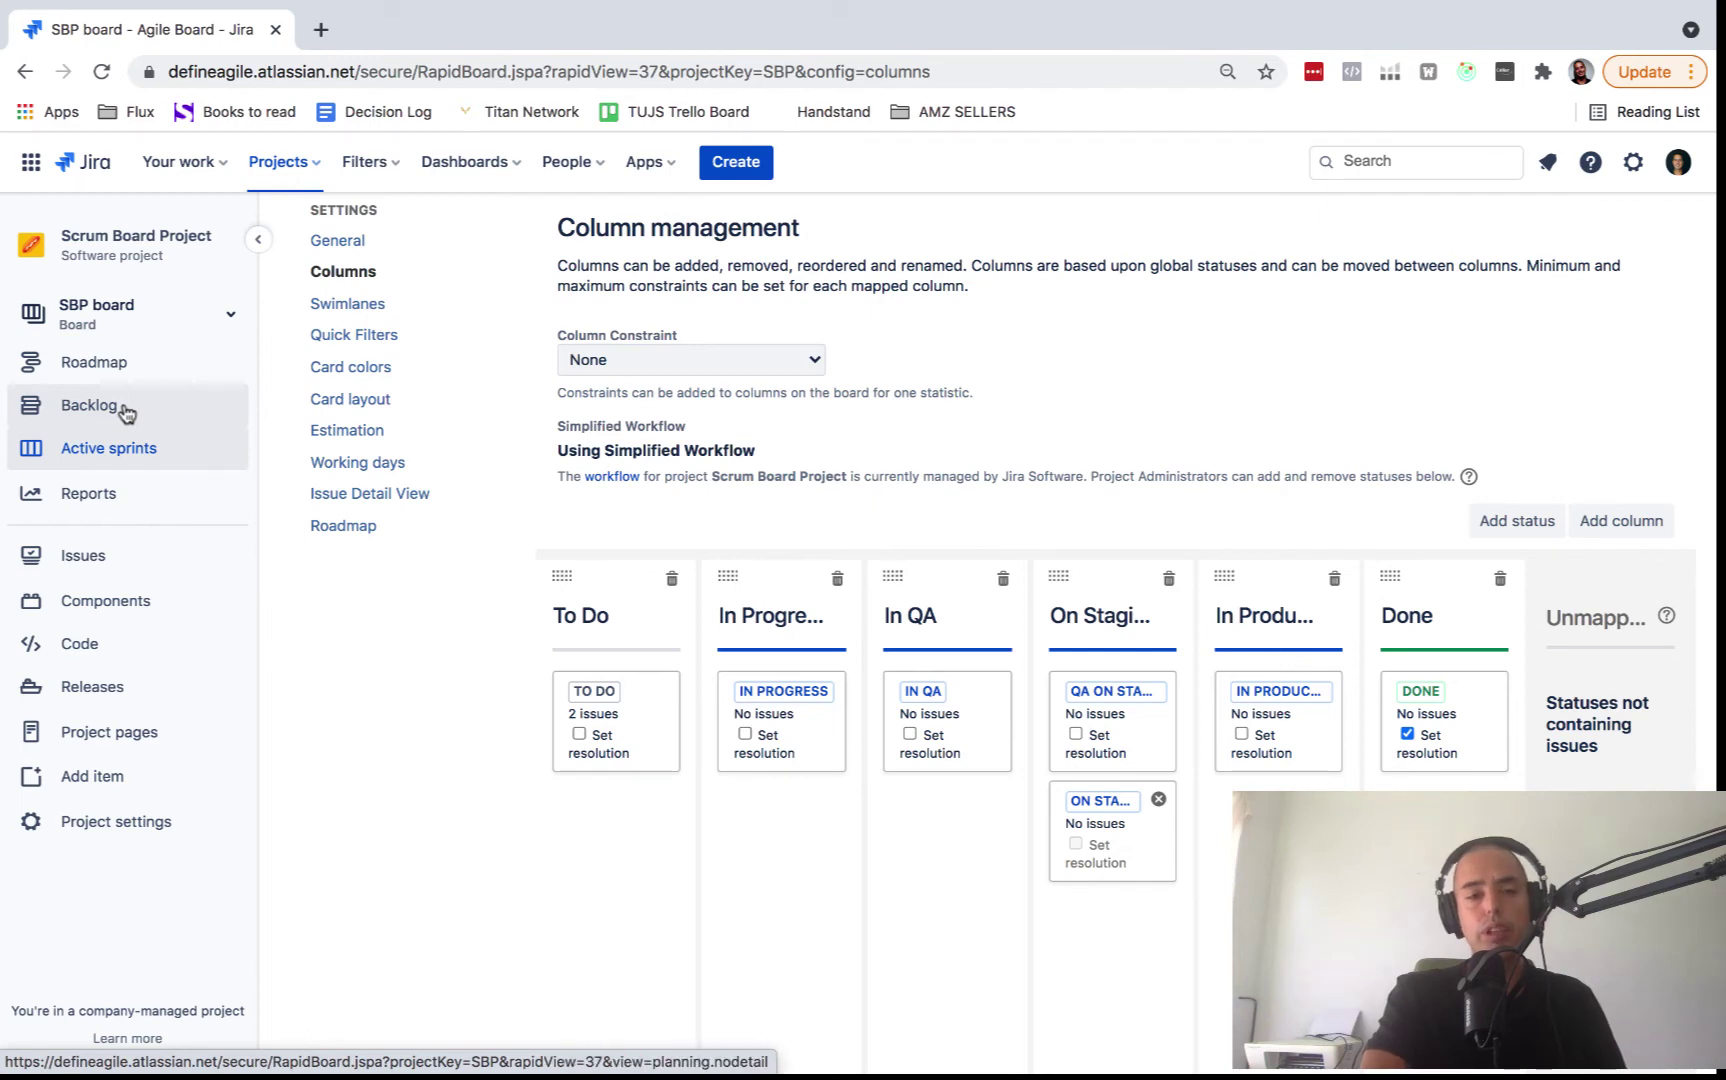
pyautogui.scroll(2, 1560, 250)
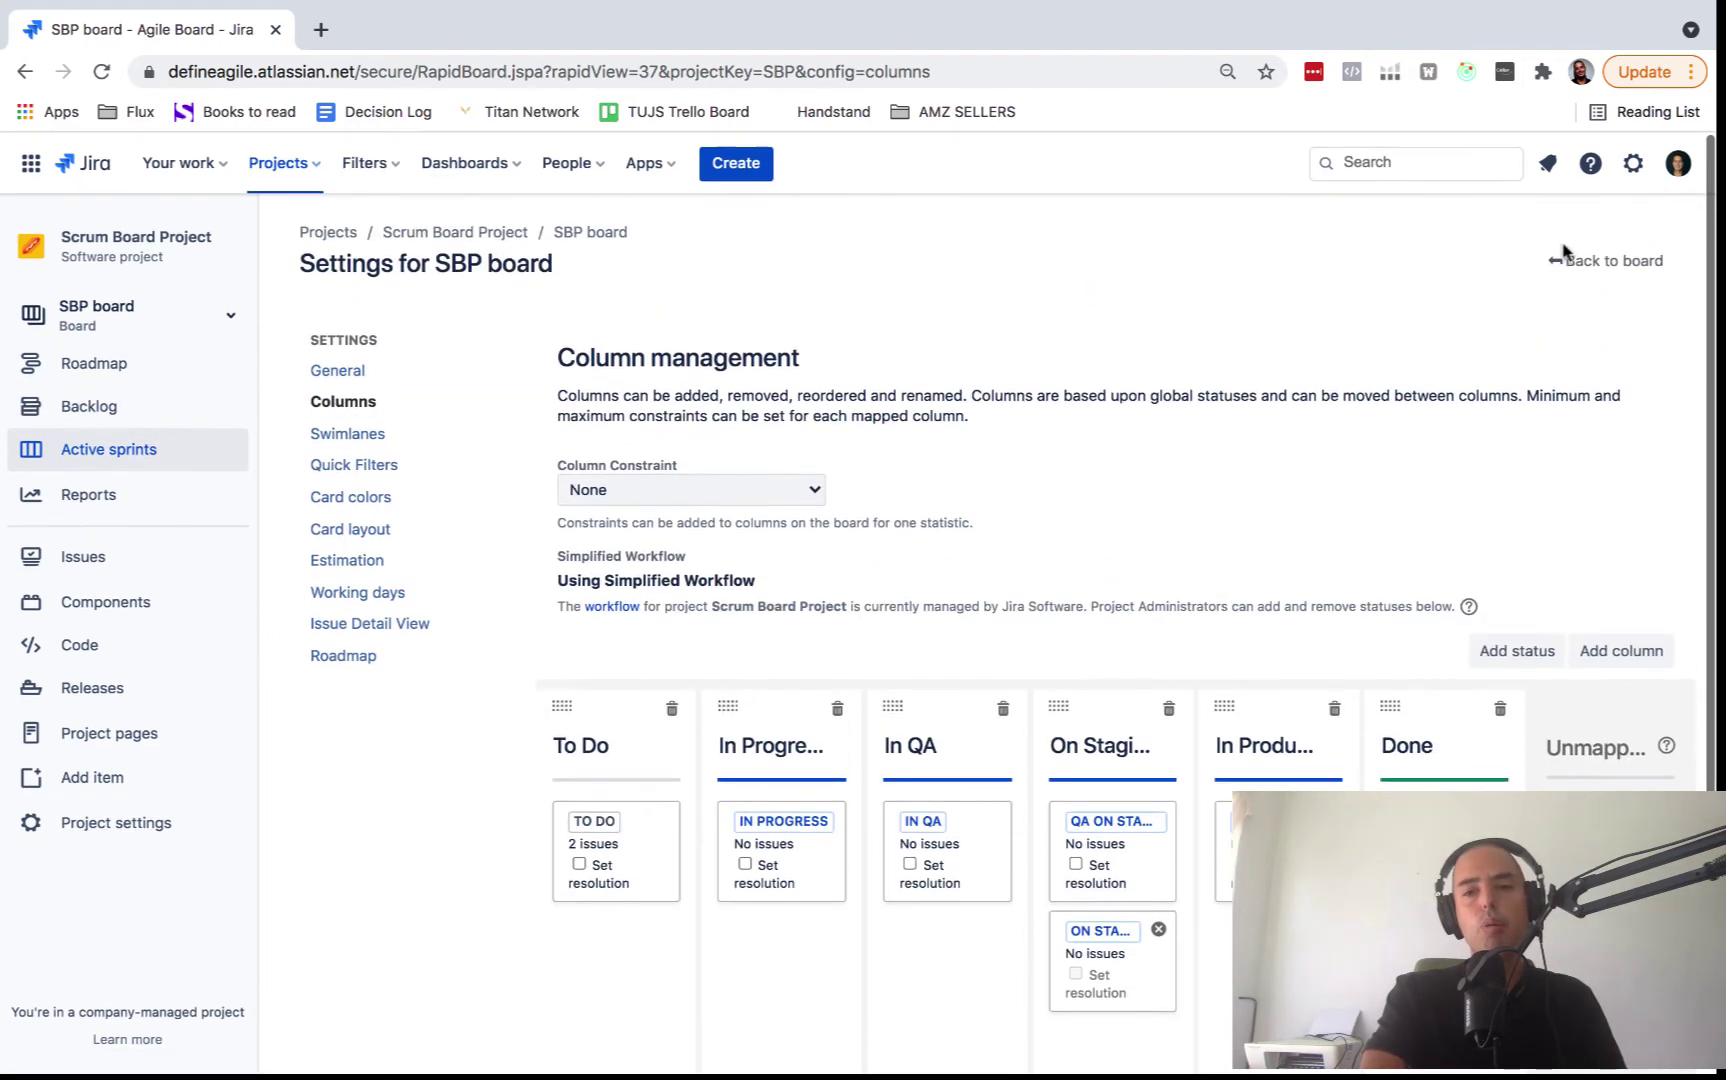
pyautogui.click(1611, 259)
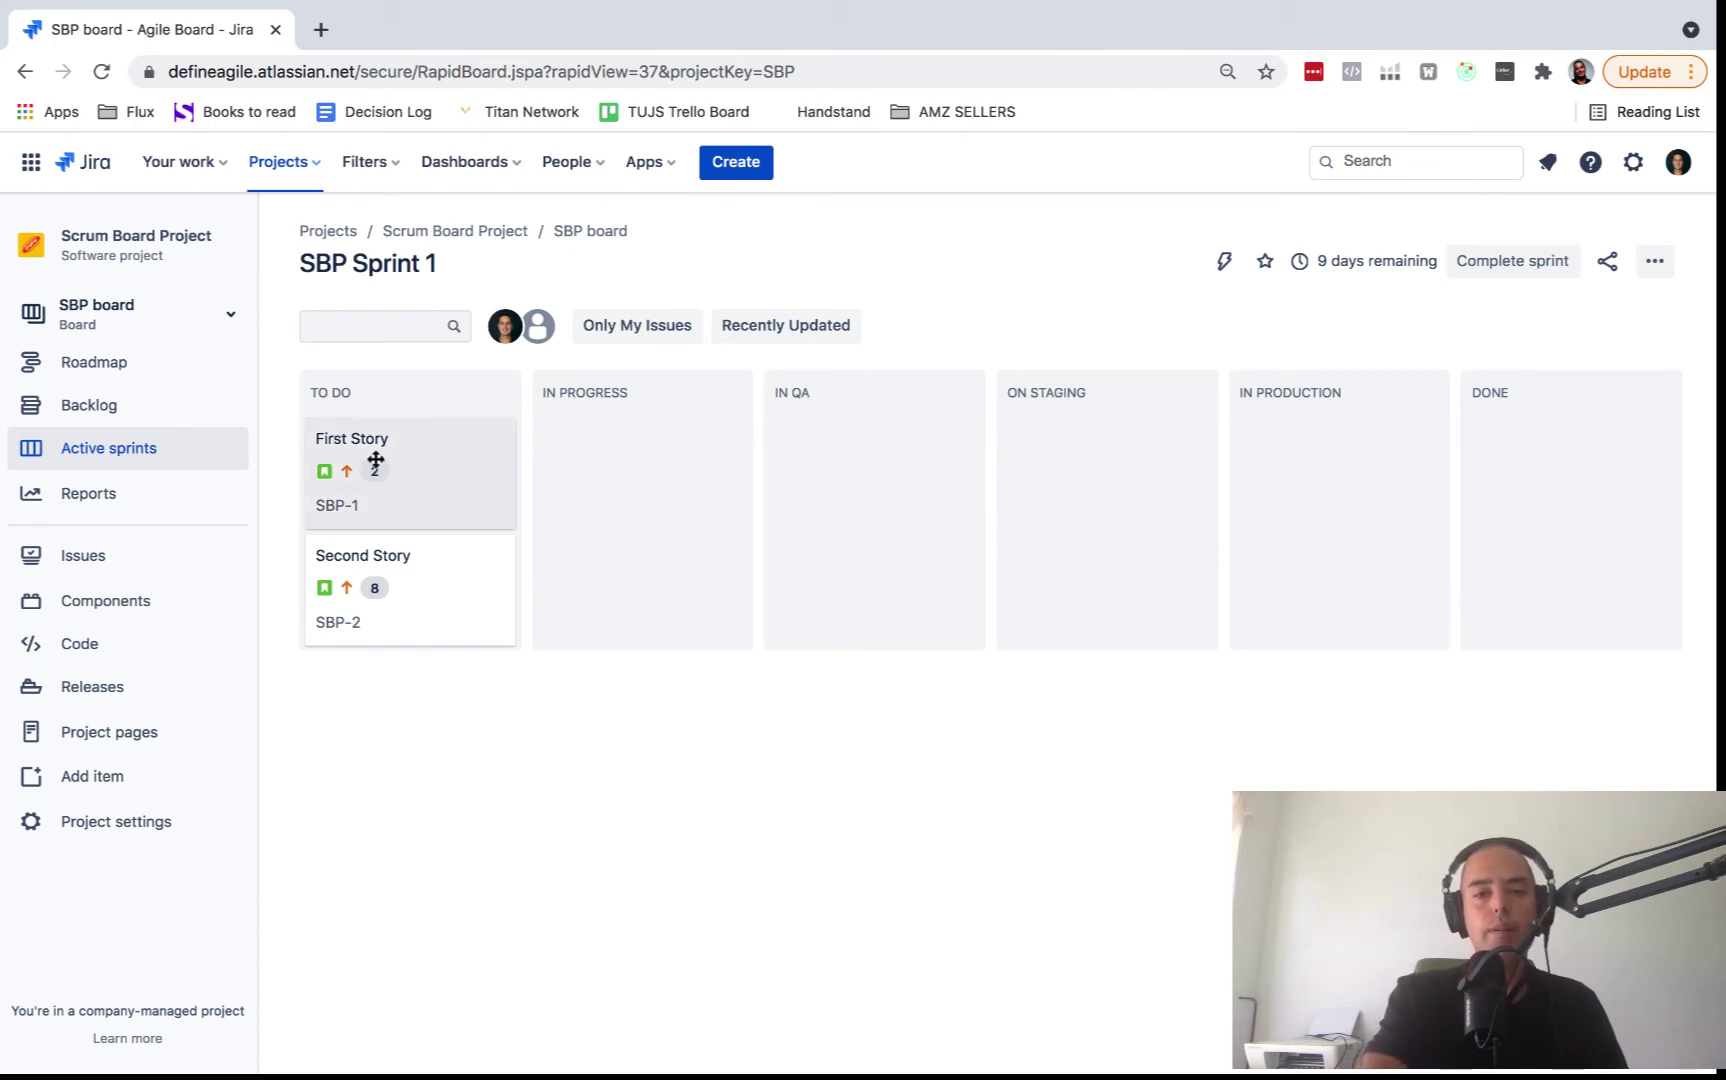
# Move First Story to the In Progress column, and change its status to In QA in the issue details.
pyautogui.moveTo(395, 461); pyautogui.dragTo(640, 489)
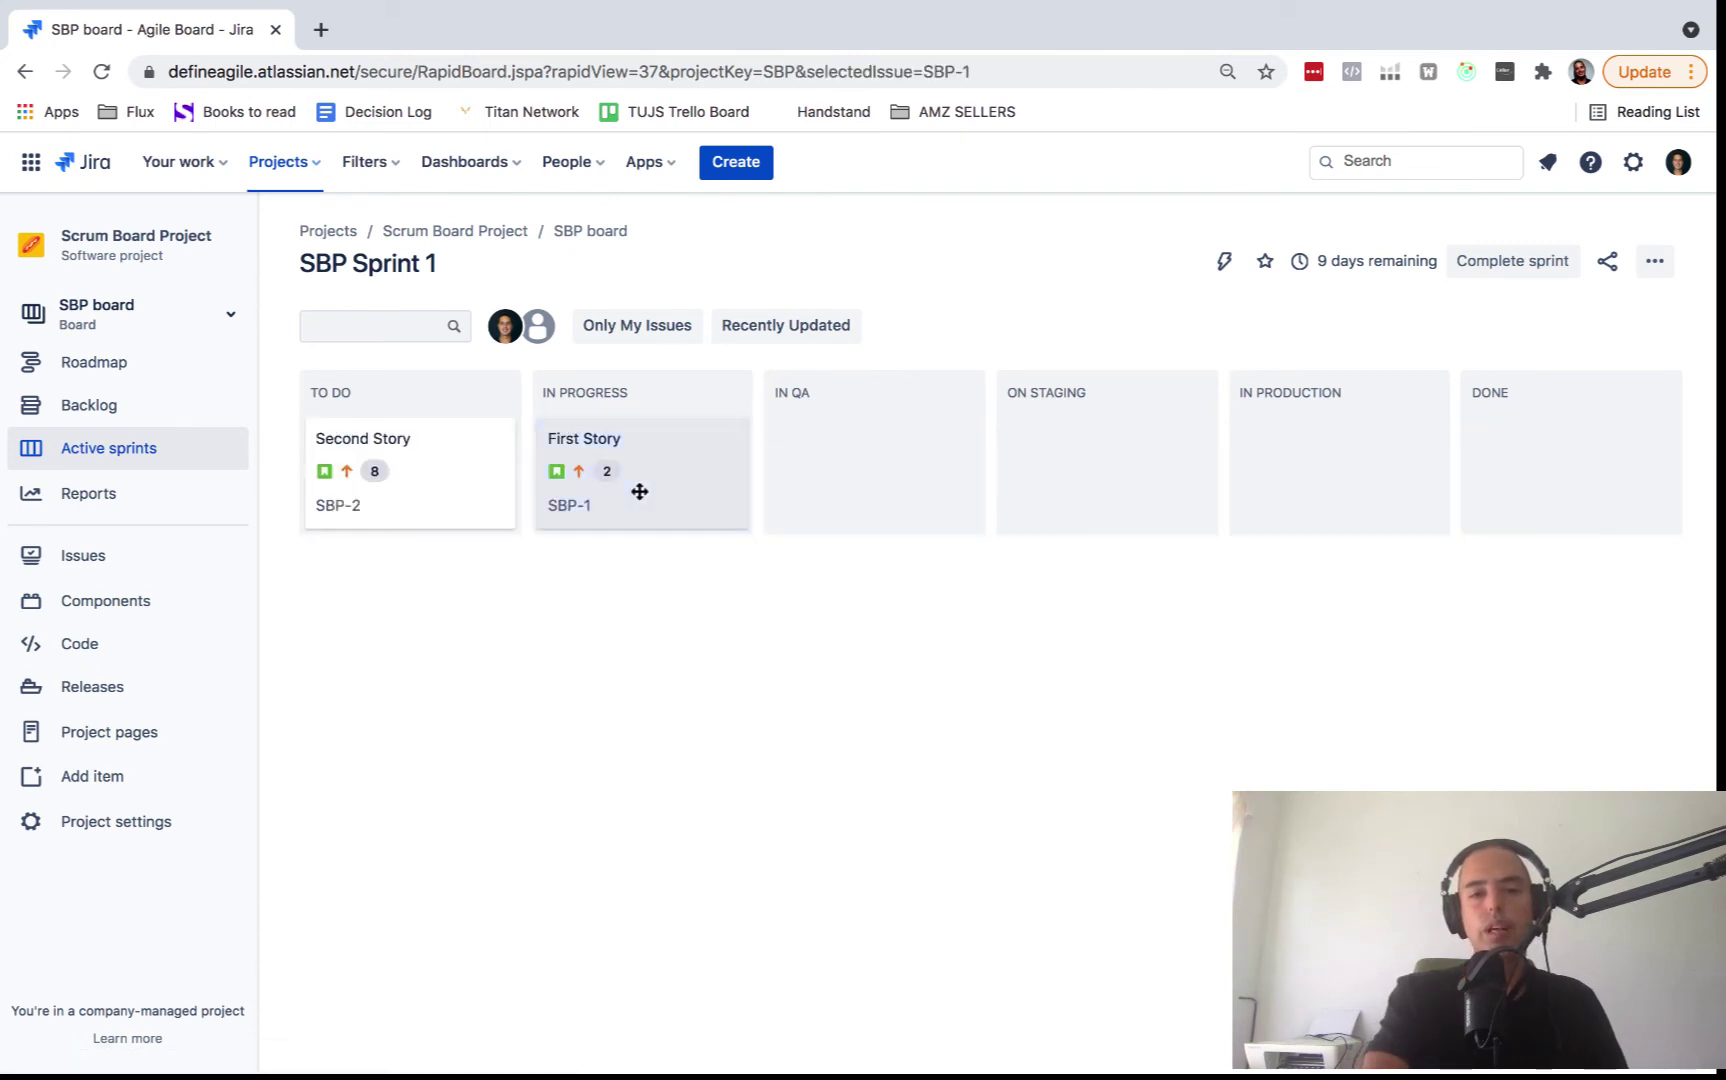
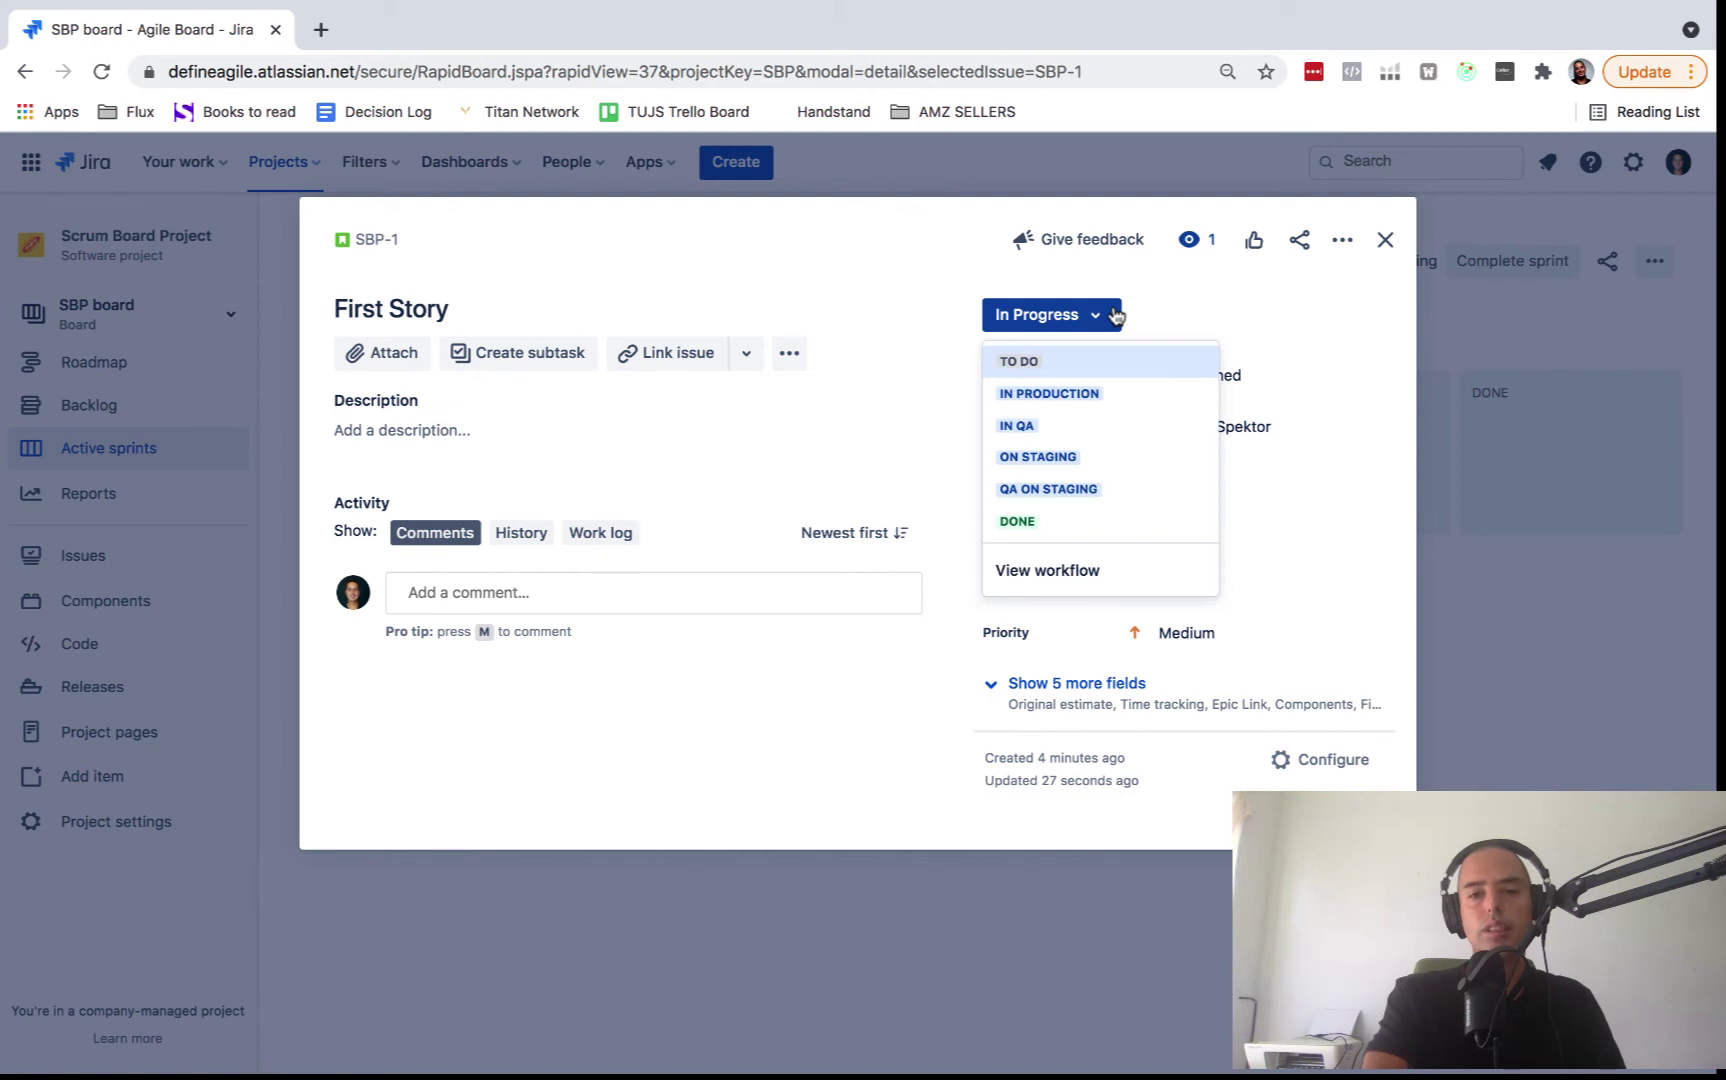
pyautogui.click(1026, 427)
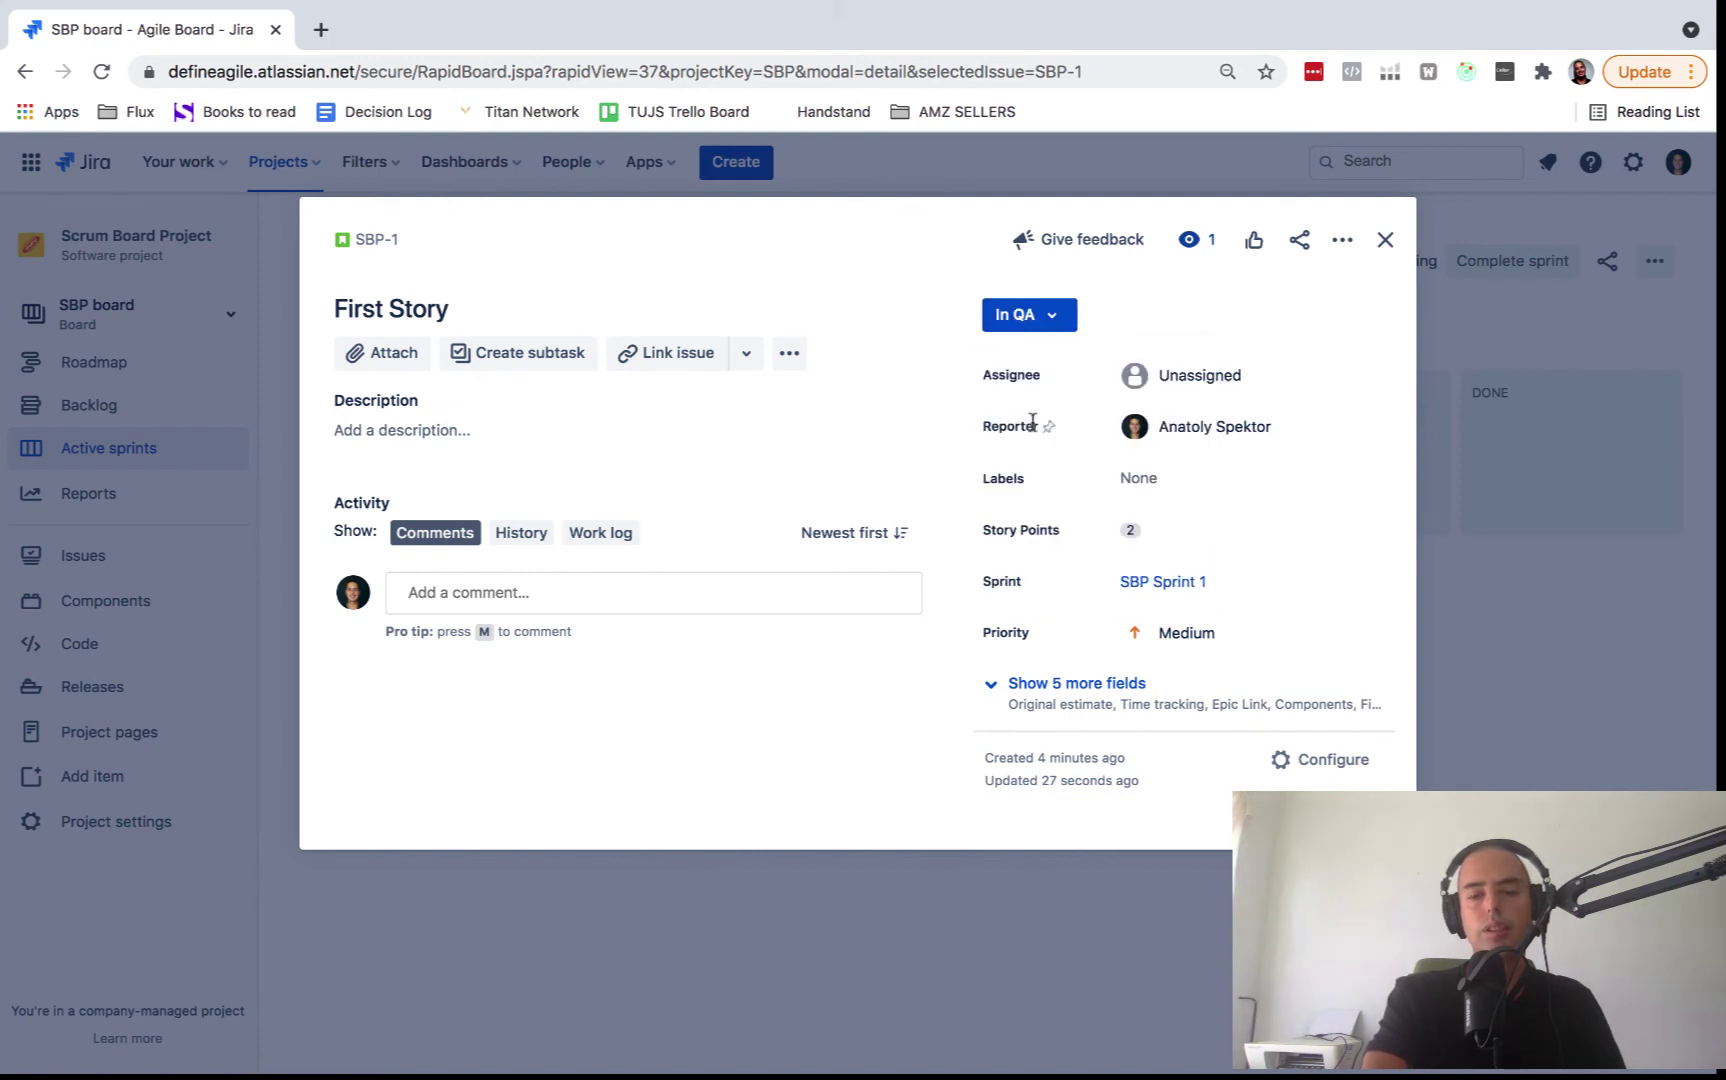
pyautogui.click(1385, 240)
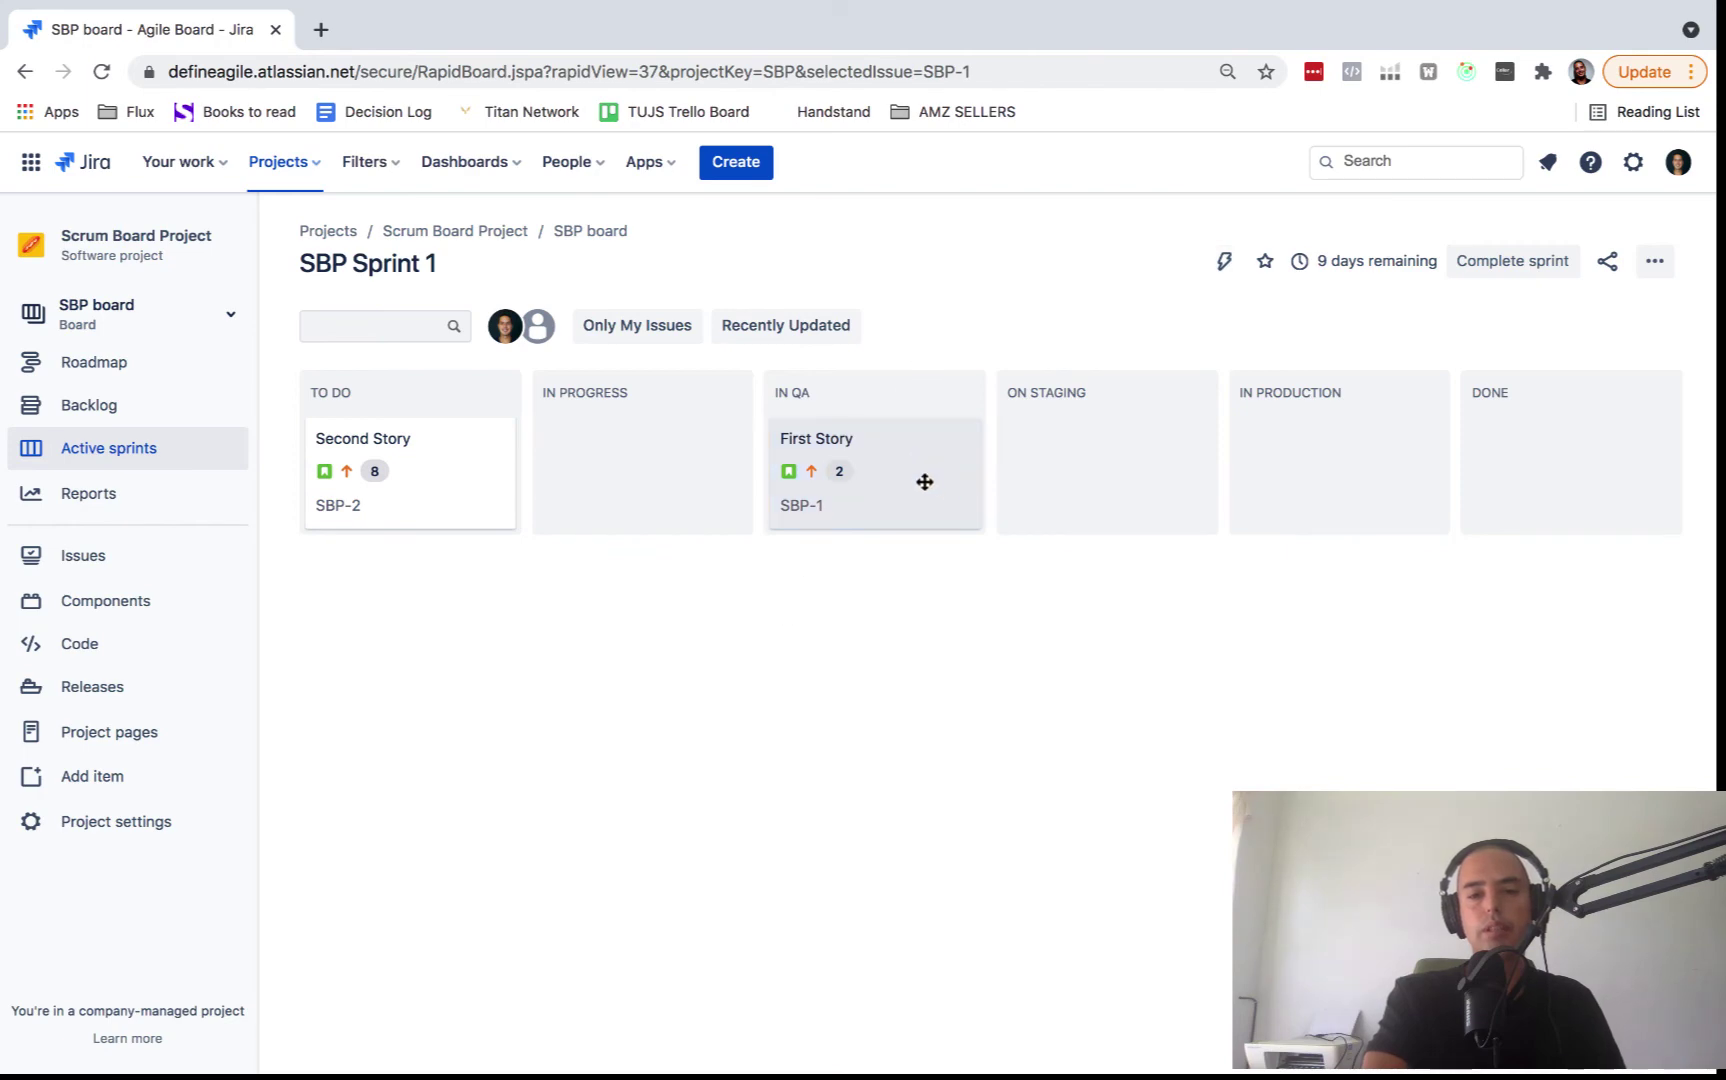
pyautogui.click(924, 482)
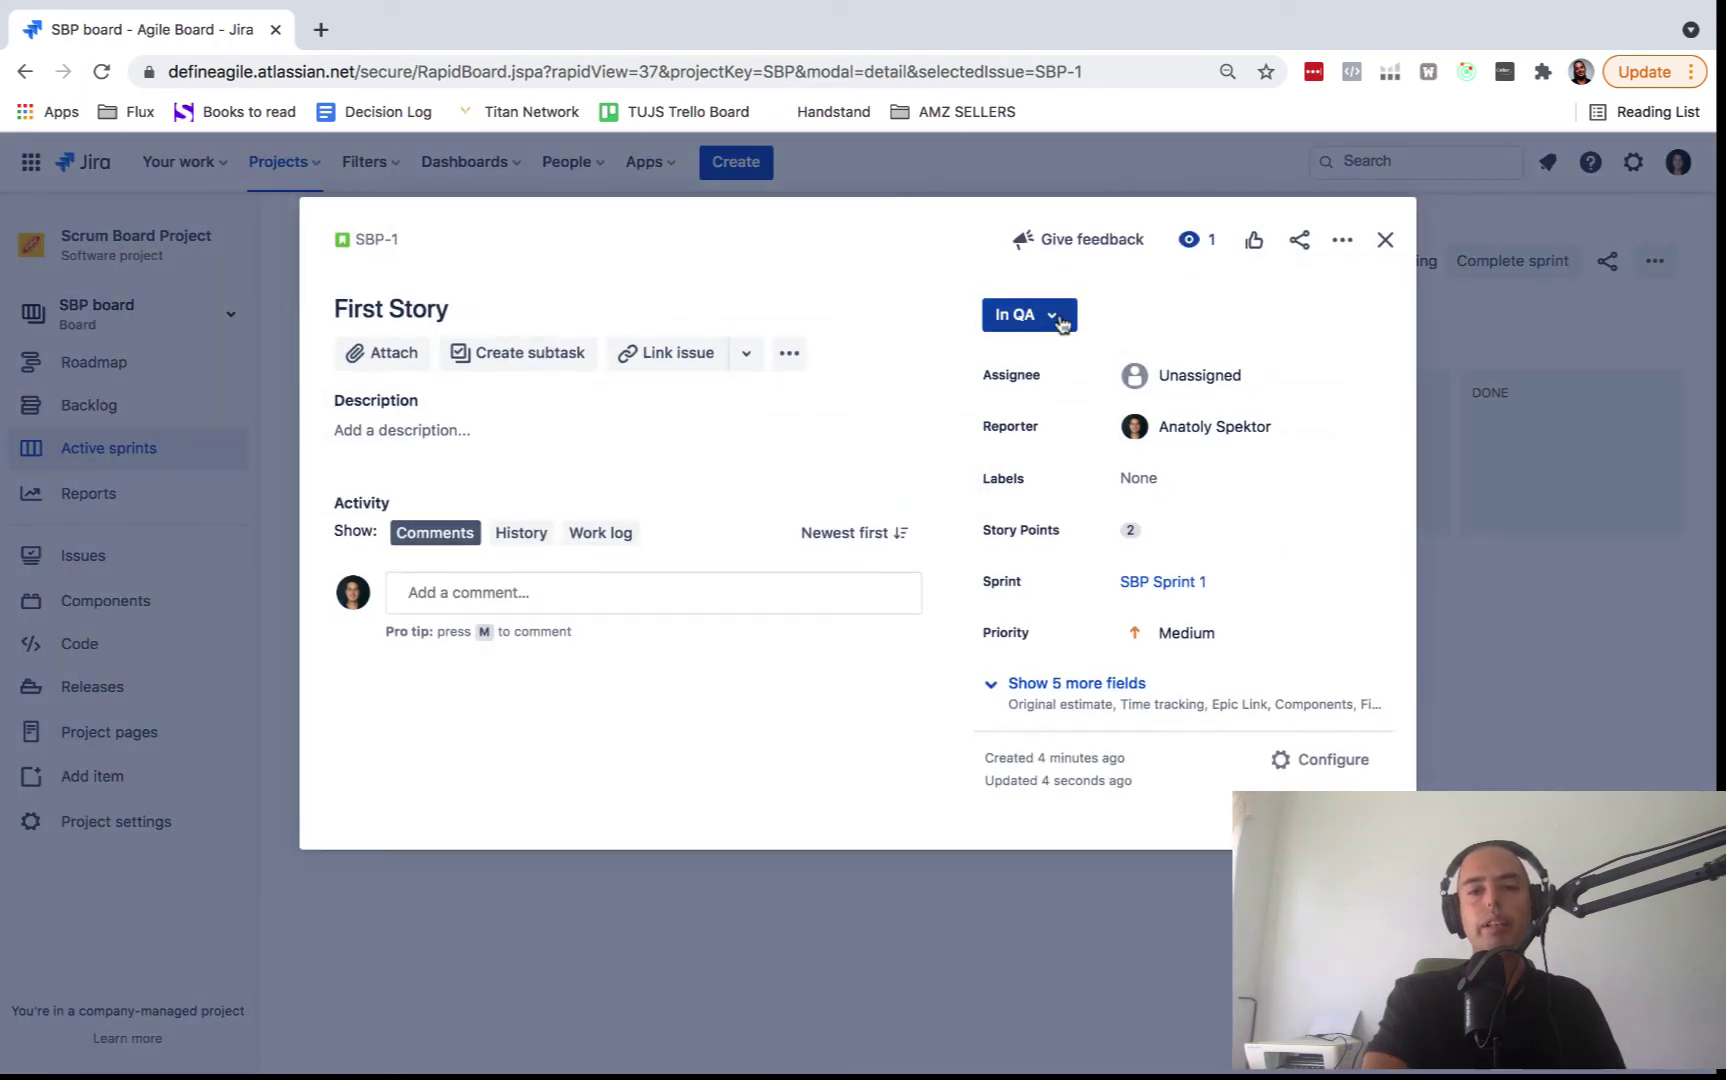
pyautogui.click(1060, 318)
pyautogui.click(1385, 240)
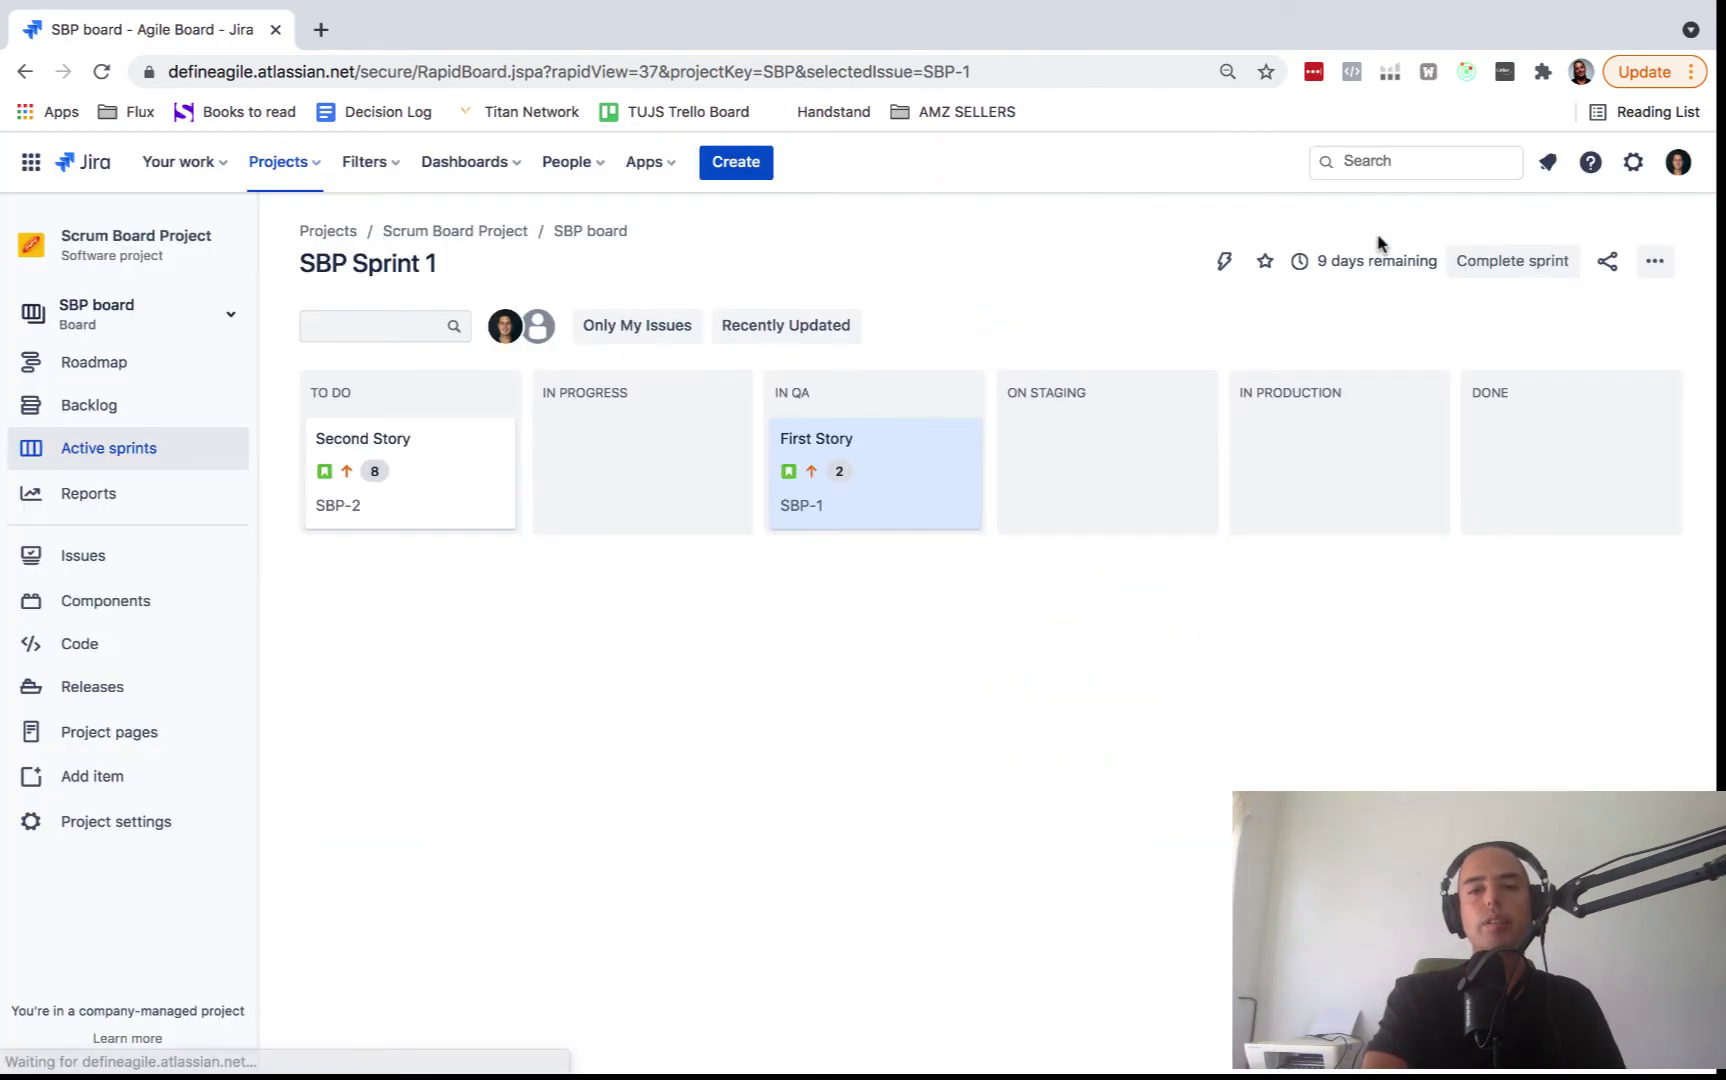
pyautogui.moveTo(815, 489); pyautogui.dragTo(851, 489)
# Change First Story's status to QA on Staging in its issue details and return to the board.
pyautogui.click(917, 443)
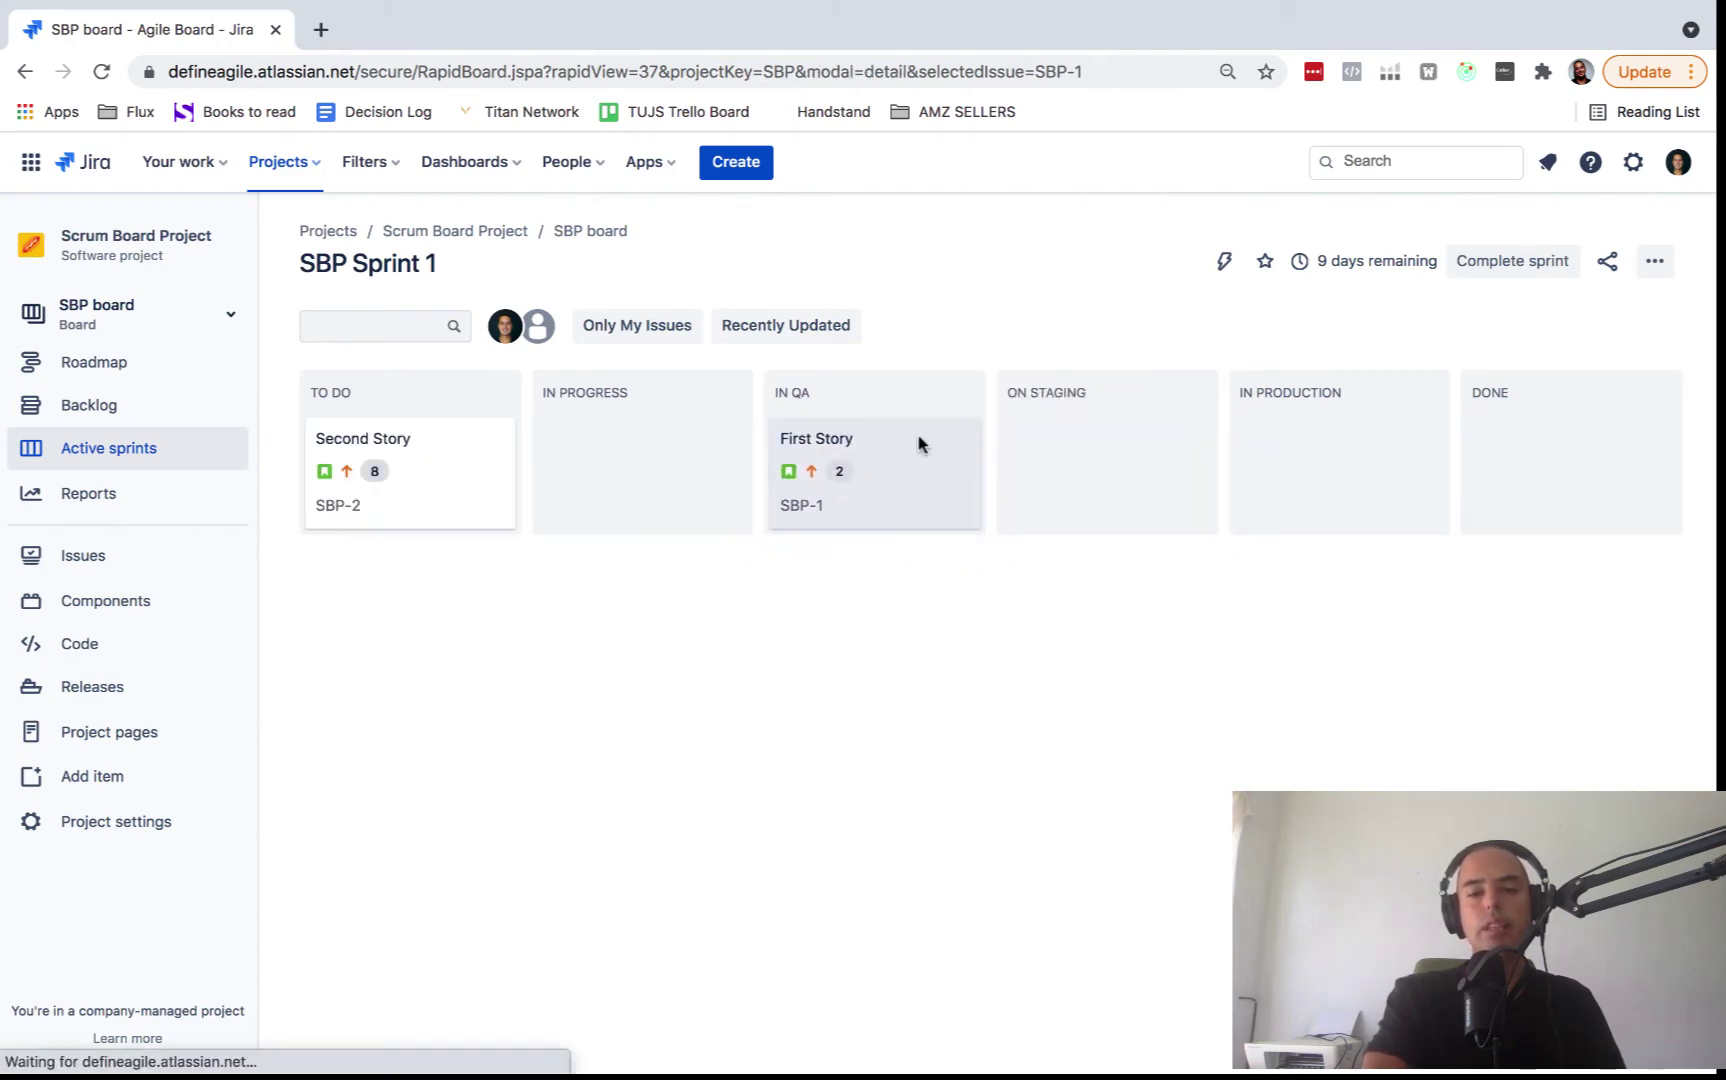
pyautogui.click(1046, 318)
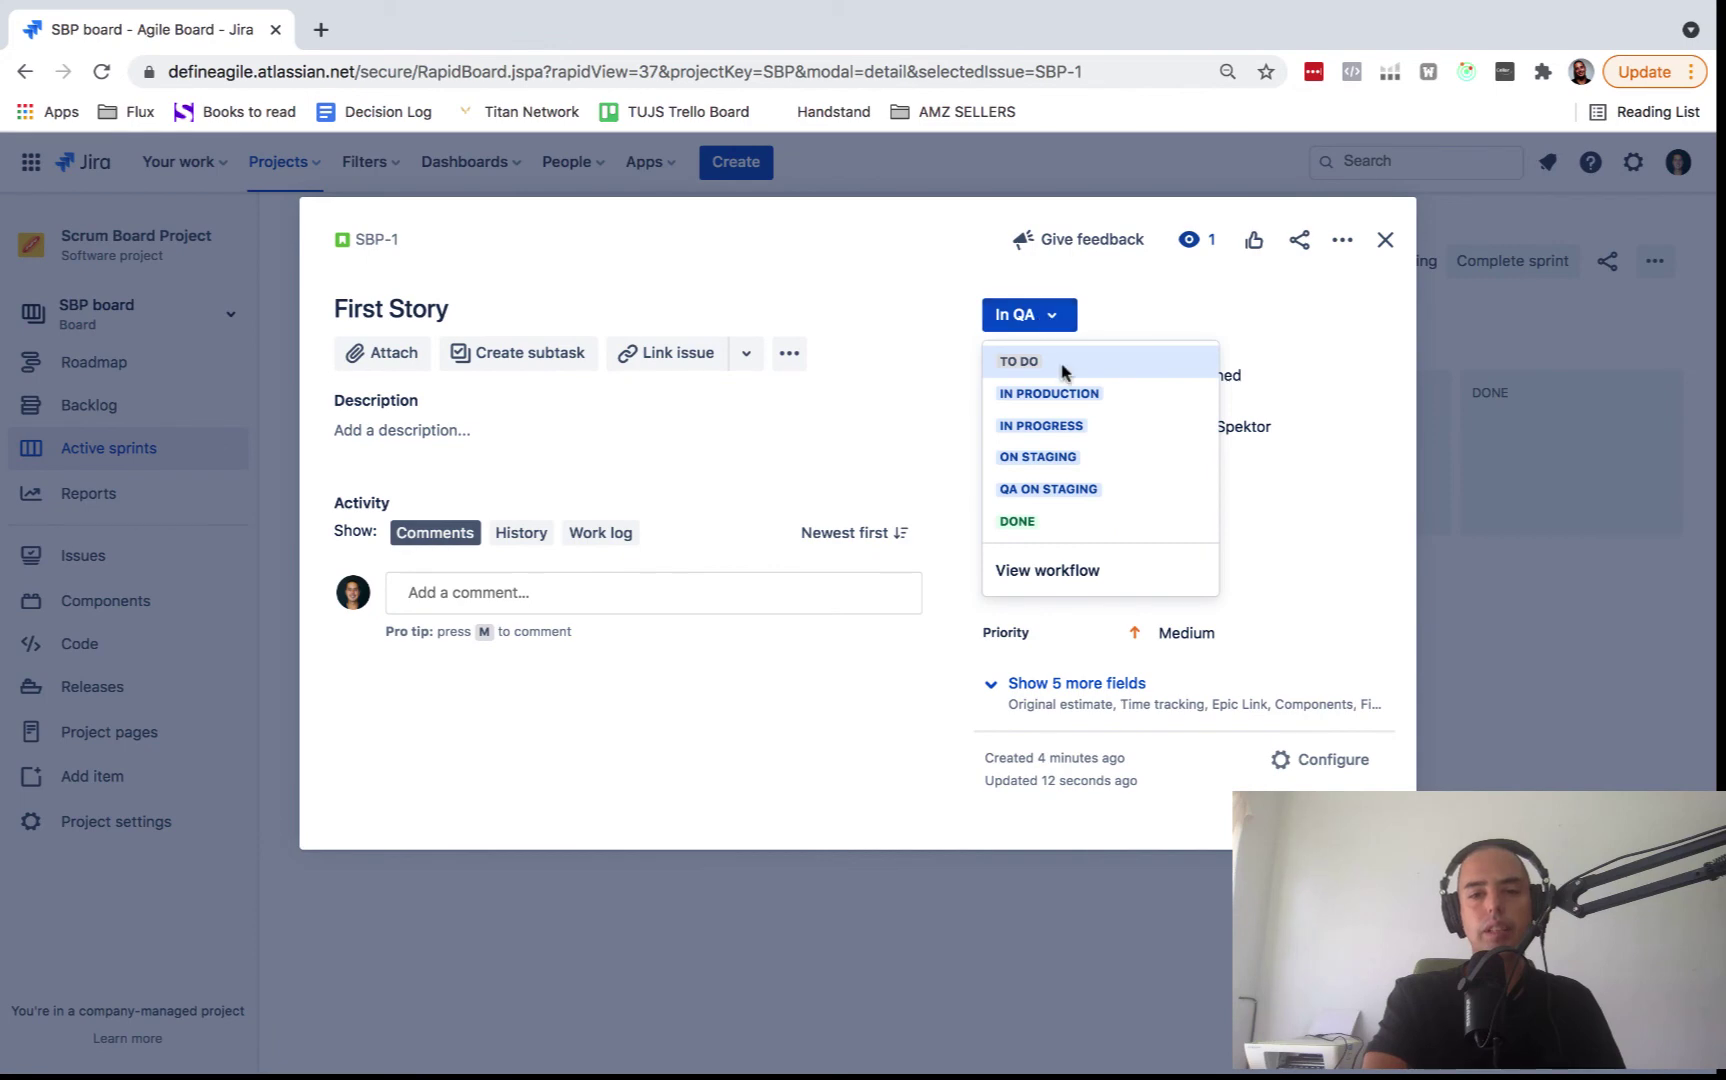
pyautogui.click(1065, 490)
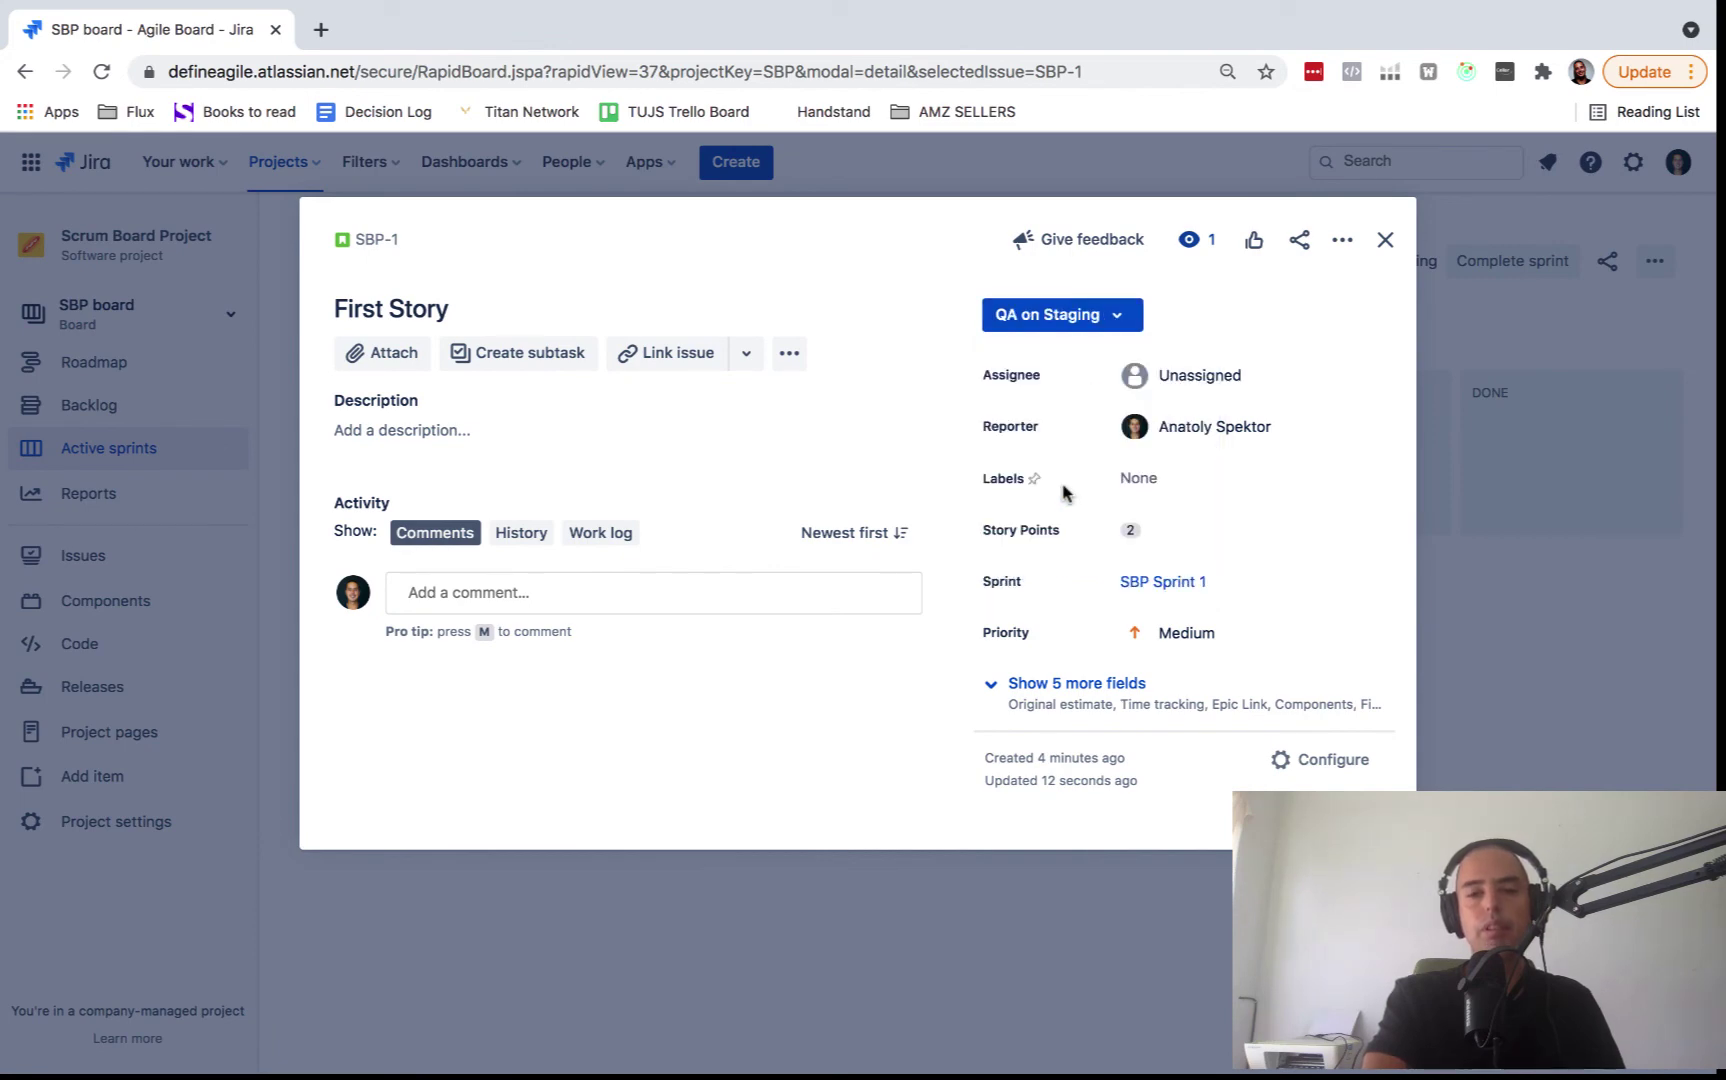
pyautogui.click(1390, 239)
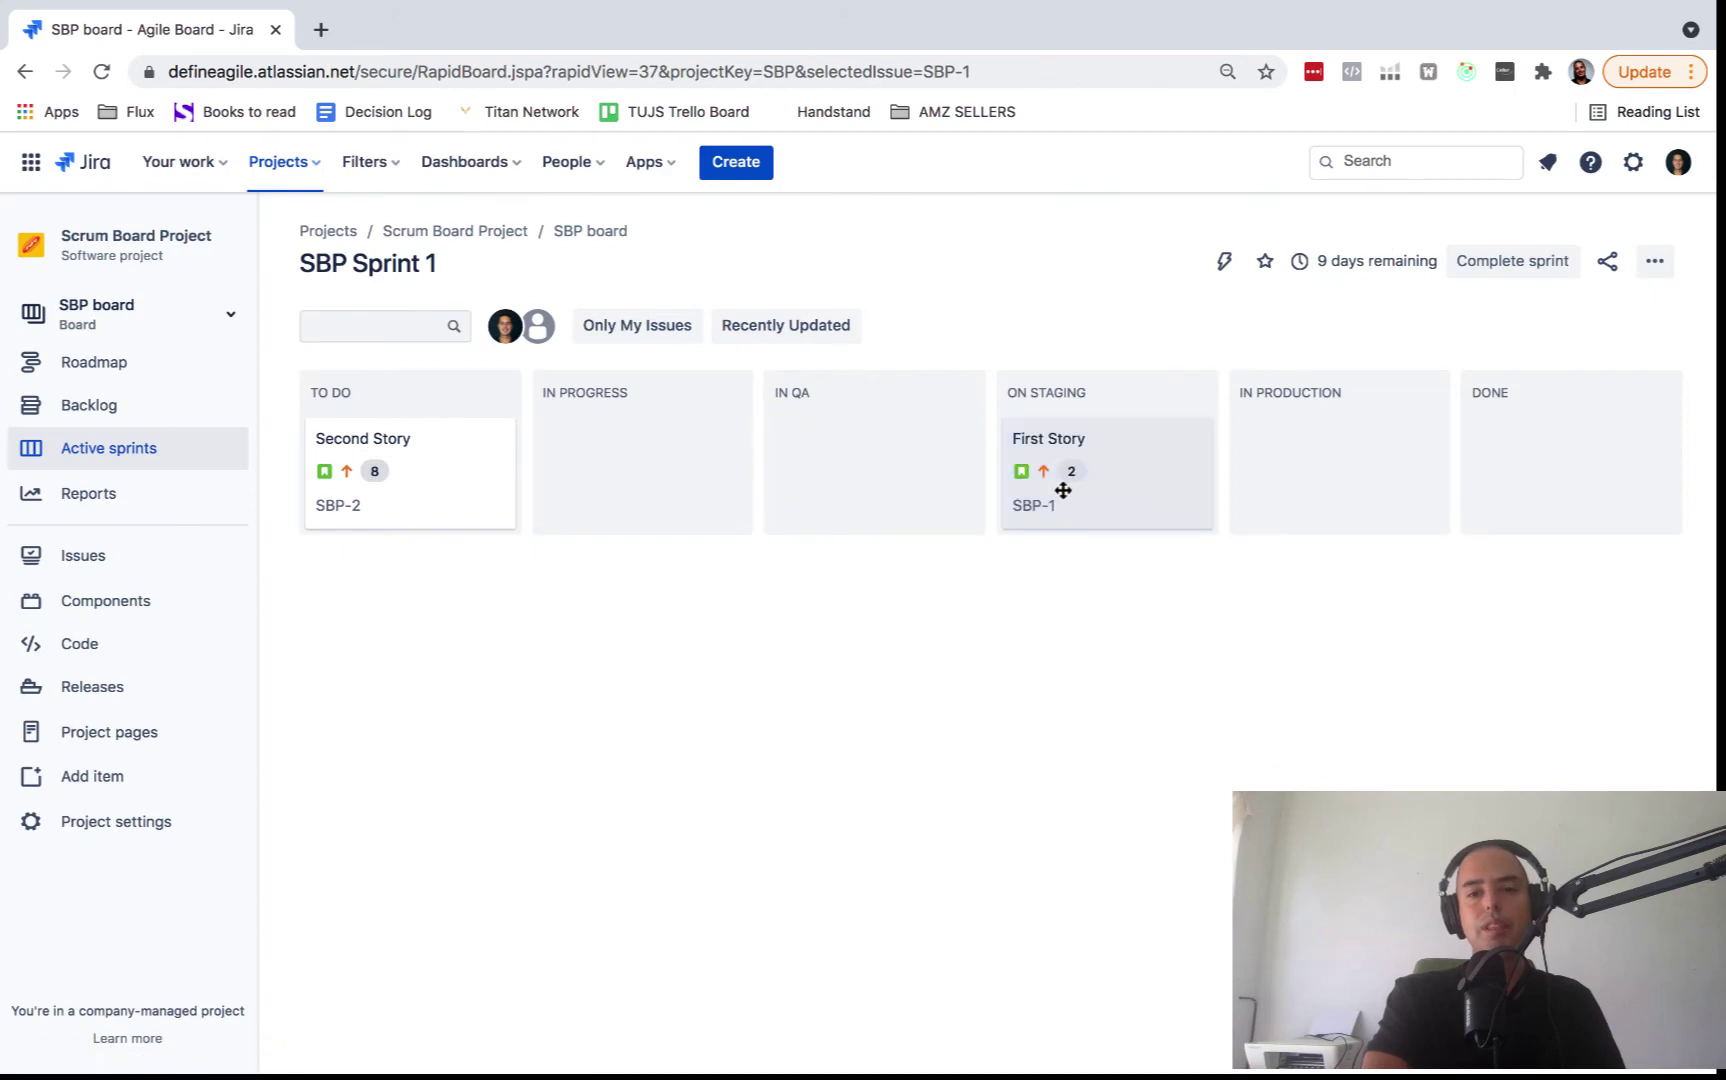
# Check First Story's status in its issue details, close them and reload the sprint board.
pyautogui.click(1063, 490)
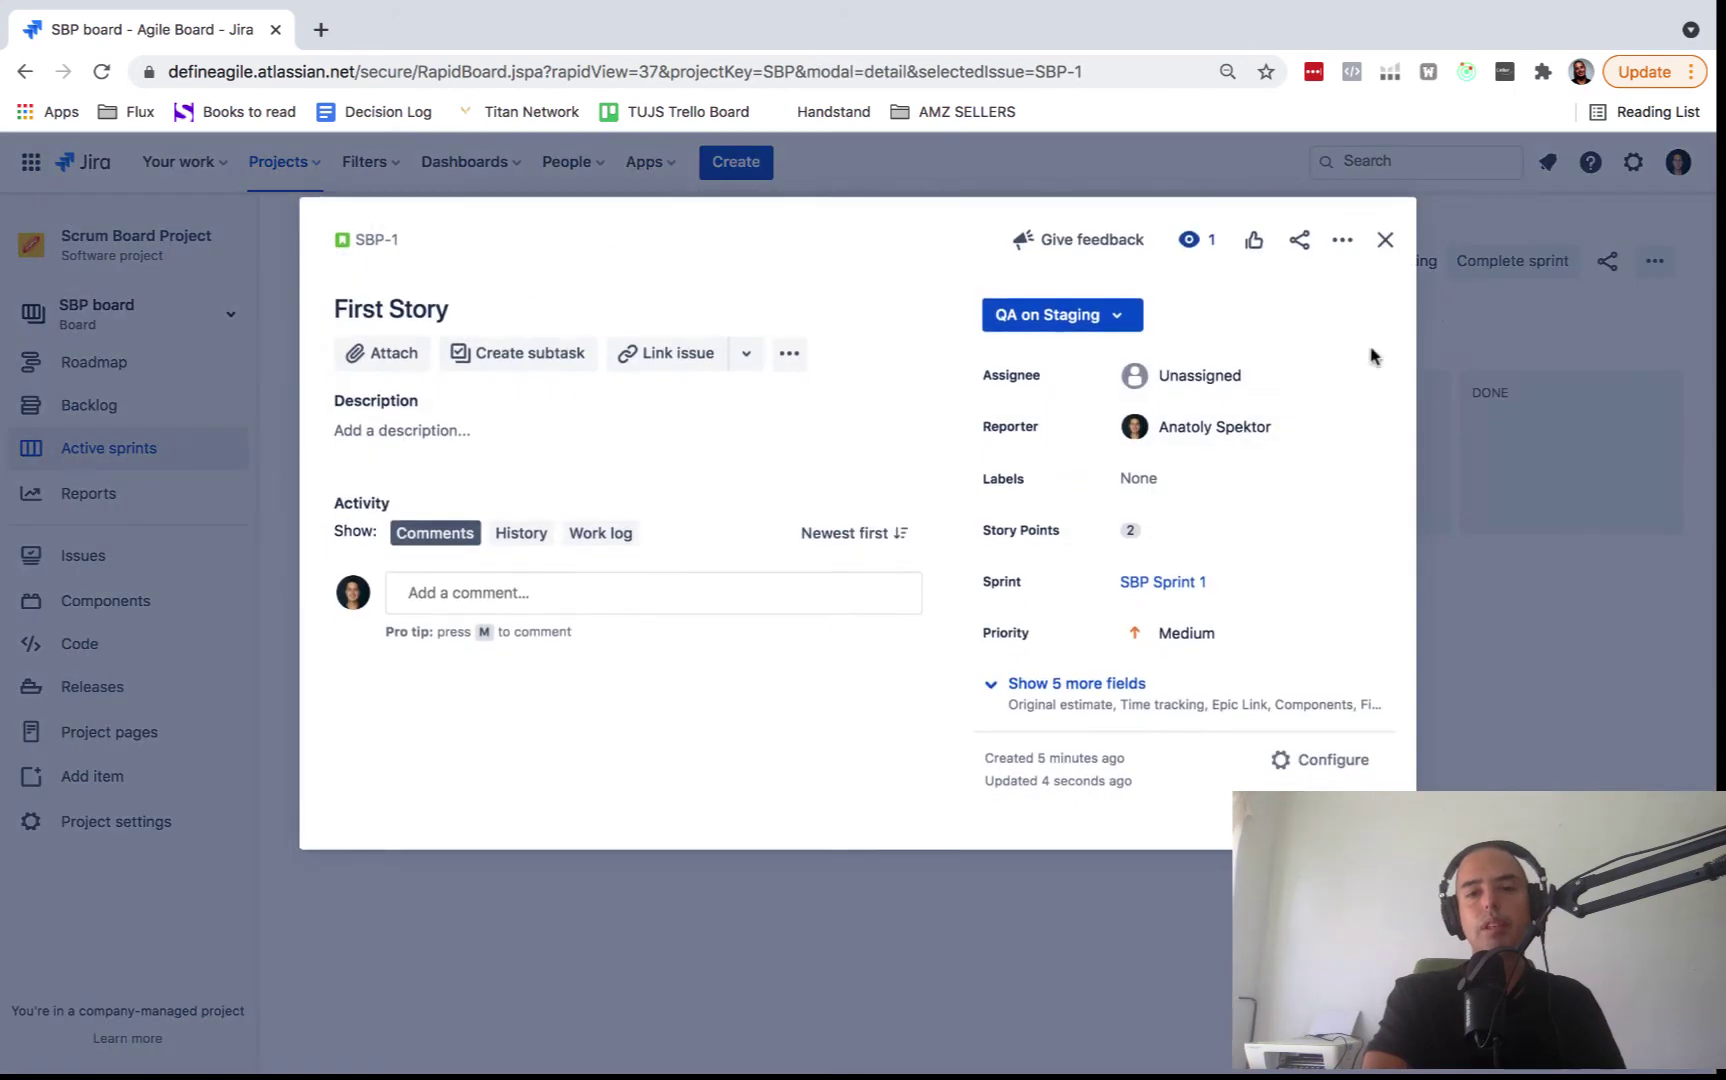
pyautogui.click(1385, 240)
pyautogui.click(101, 71)
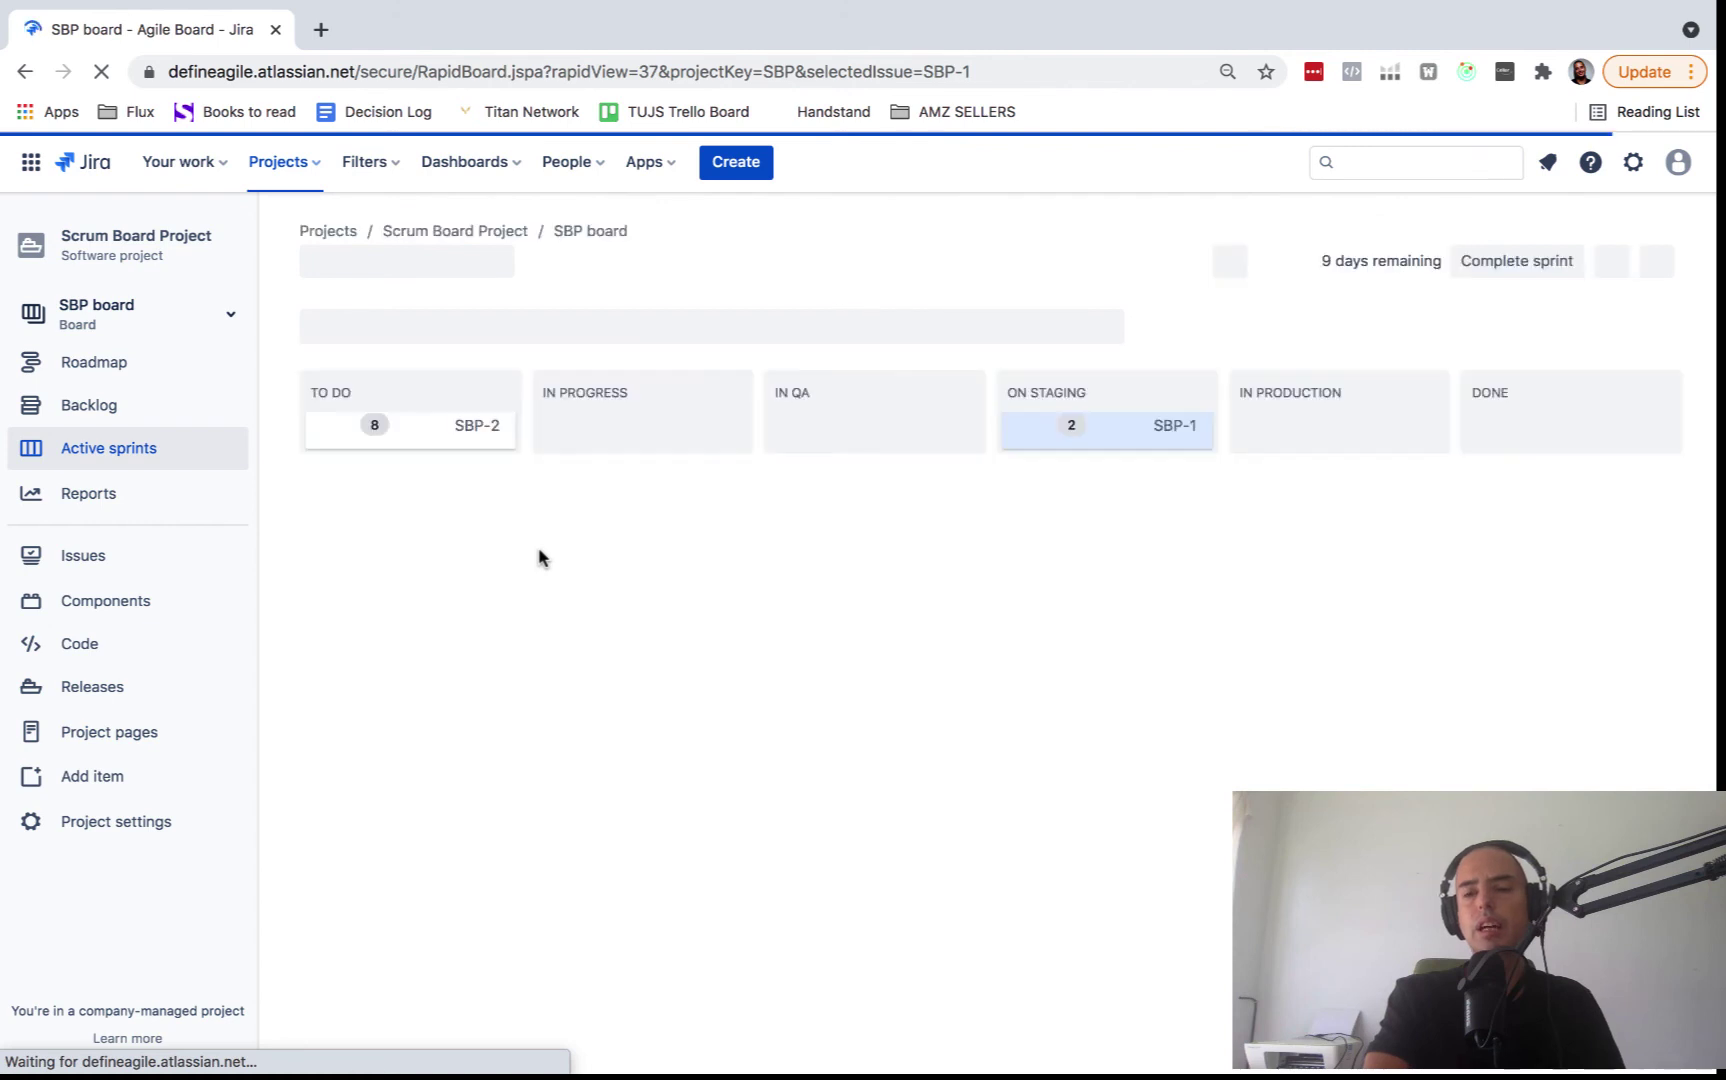
# Move Second Story across the sprint board from To Do through In Progress and On Staging to Done.
pyautogui.click(380, 484)
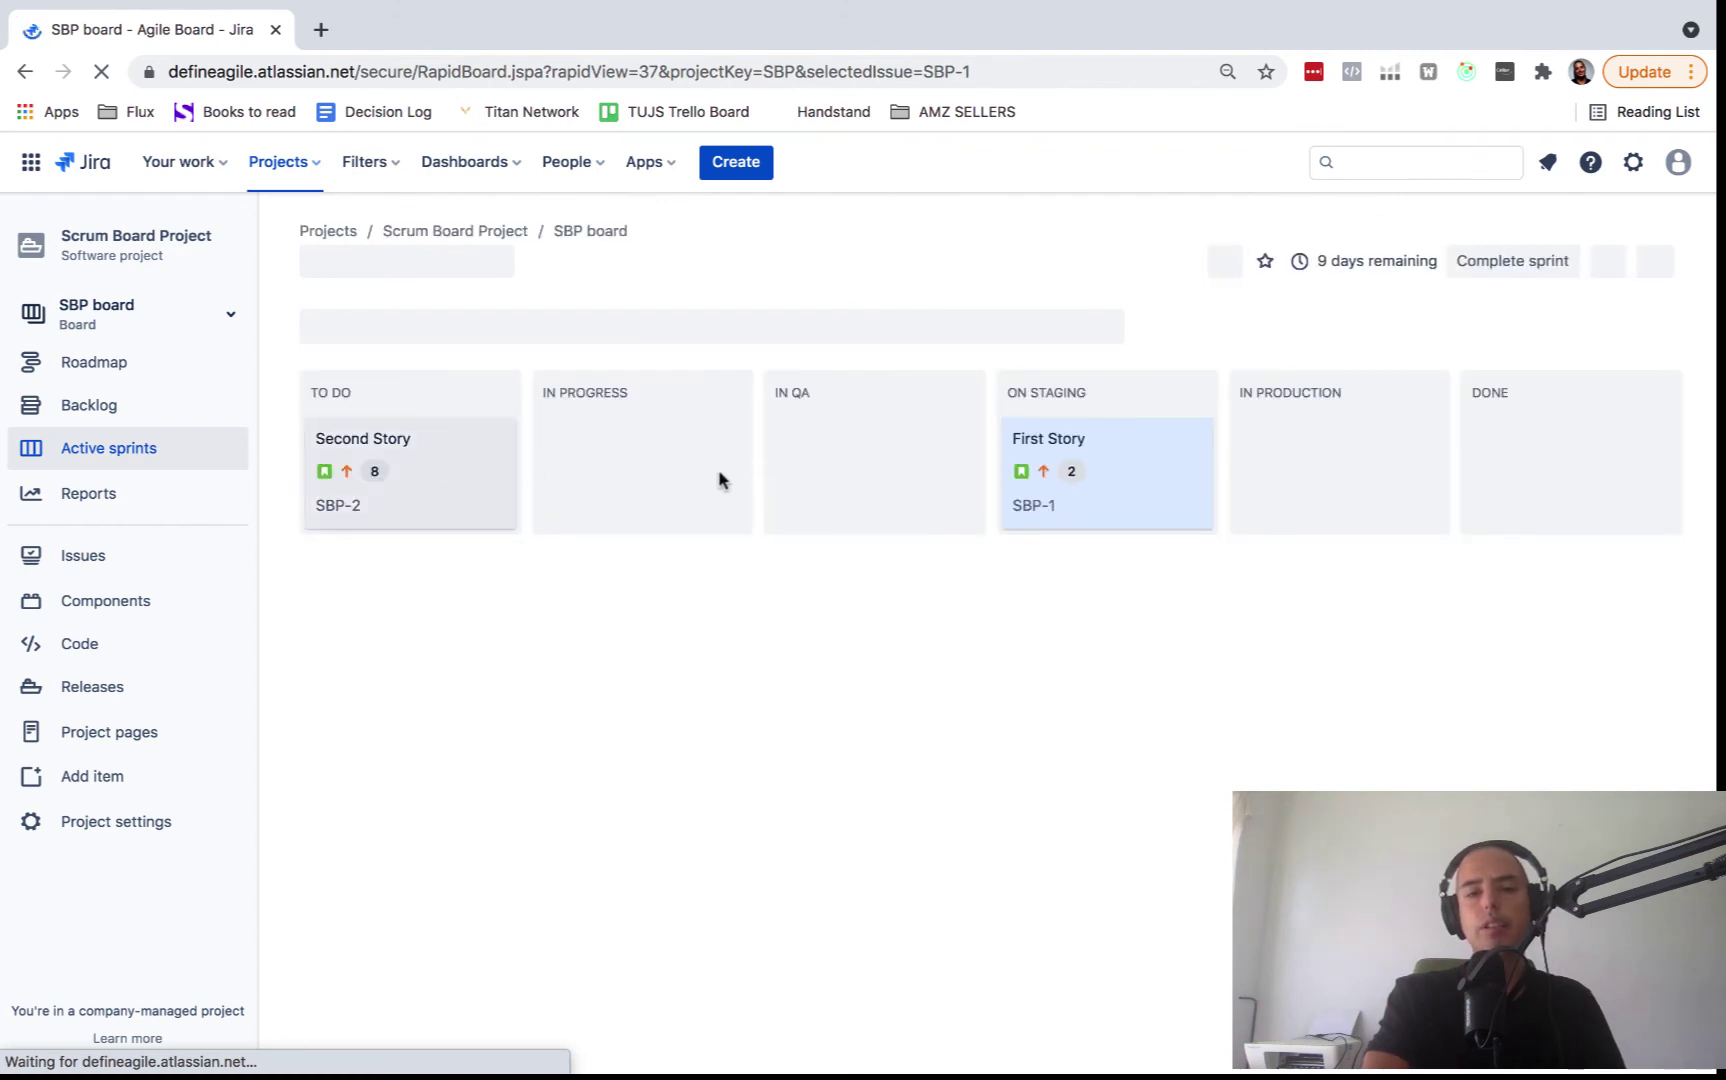
pyautogui.moveTo(432, 470); pyautogui.dragTo(772, 530)
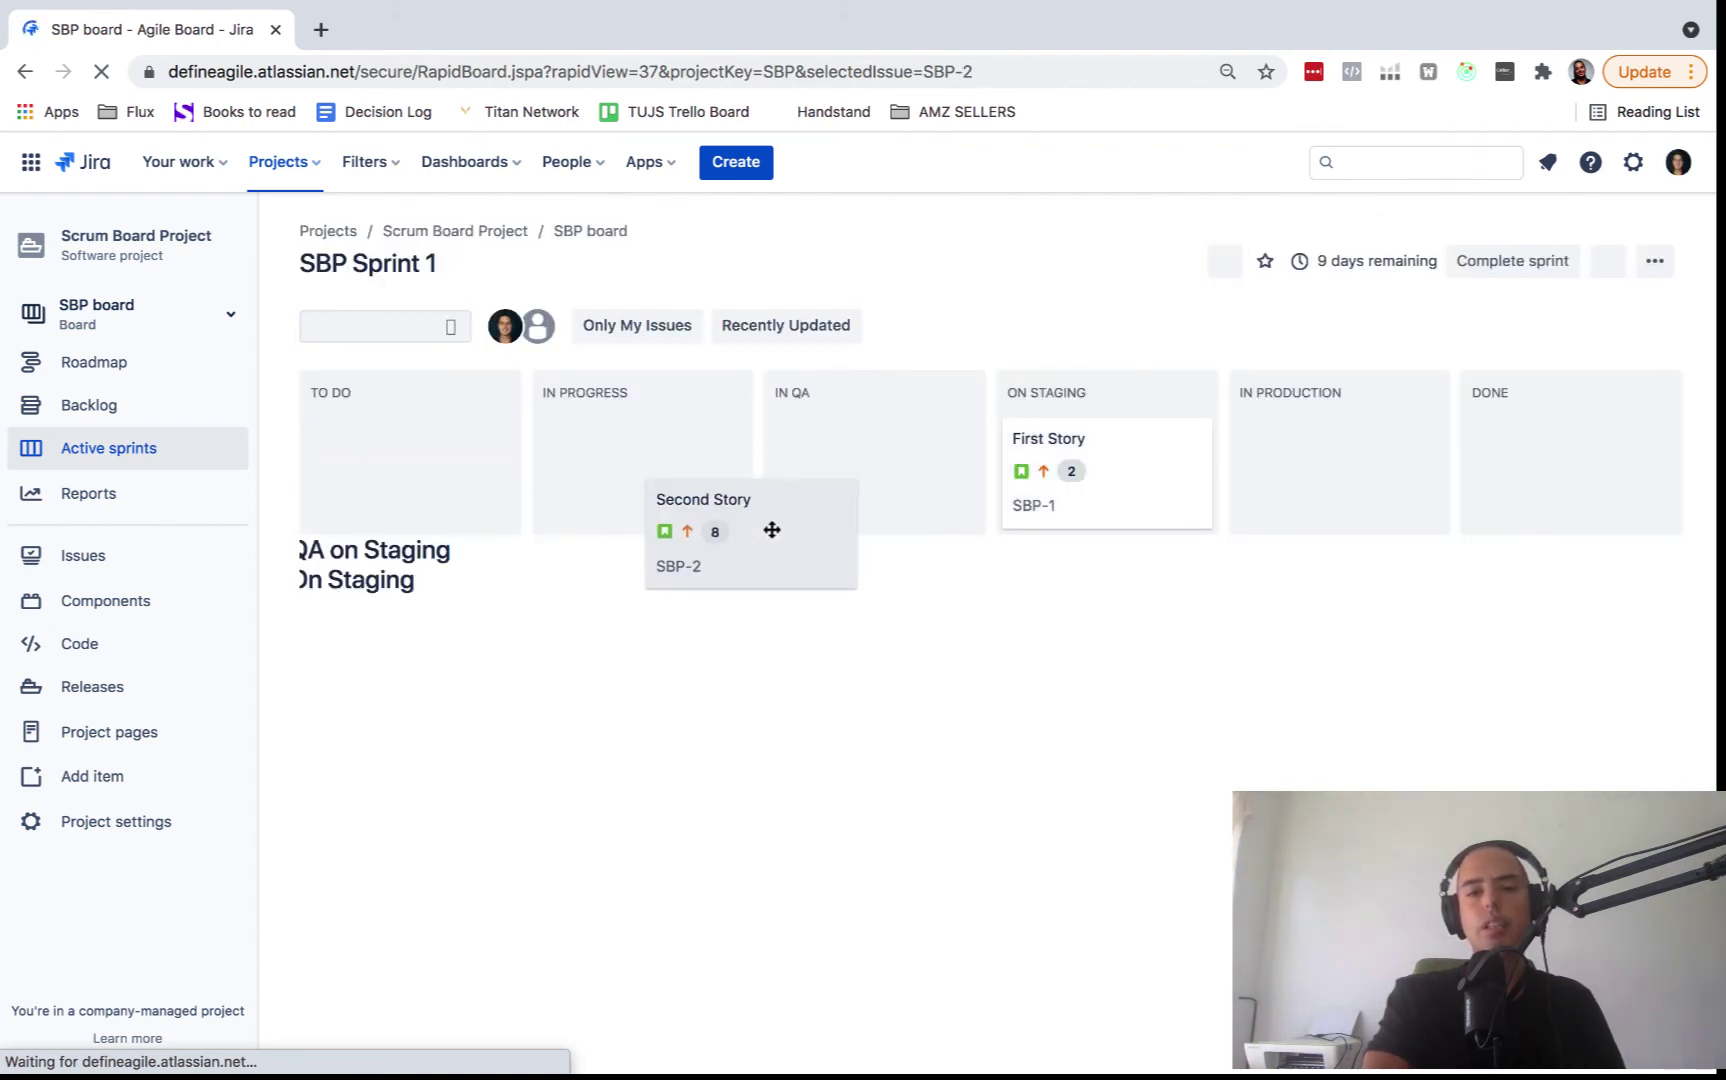
pyautogui.moveTo(635, 435); pyautogui.dragTo(1121, 451)
pyautogui.moveTo(1080, 600); pyautogui.dragTo(1570, 495)
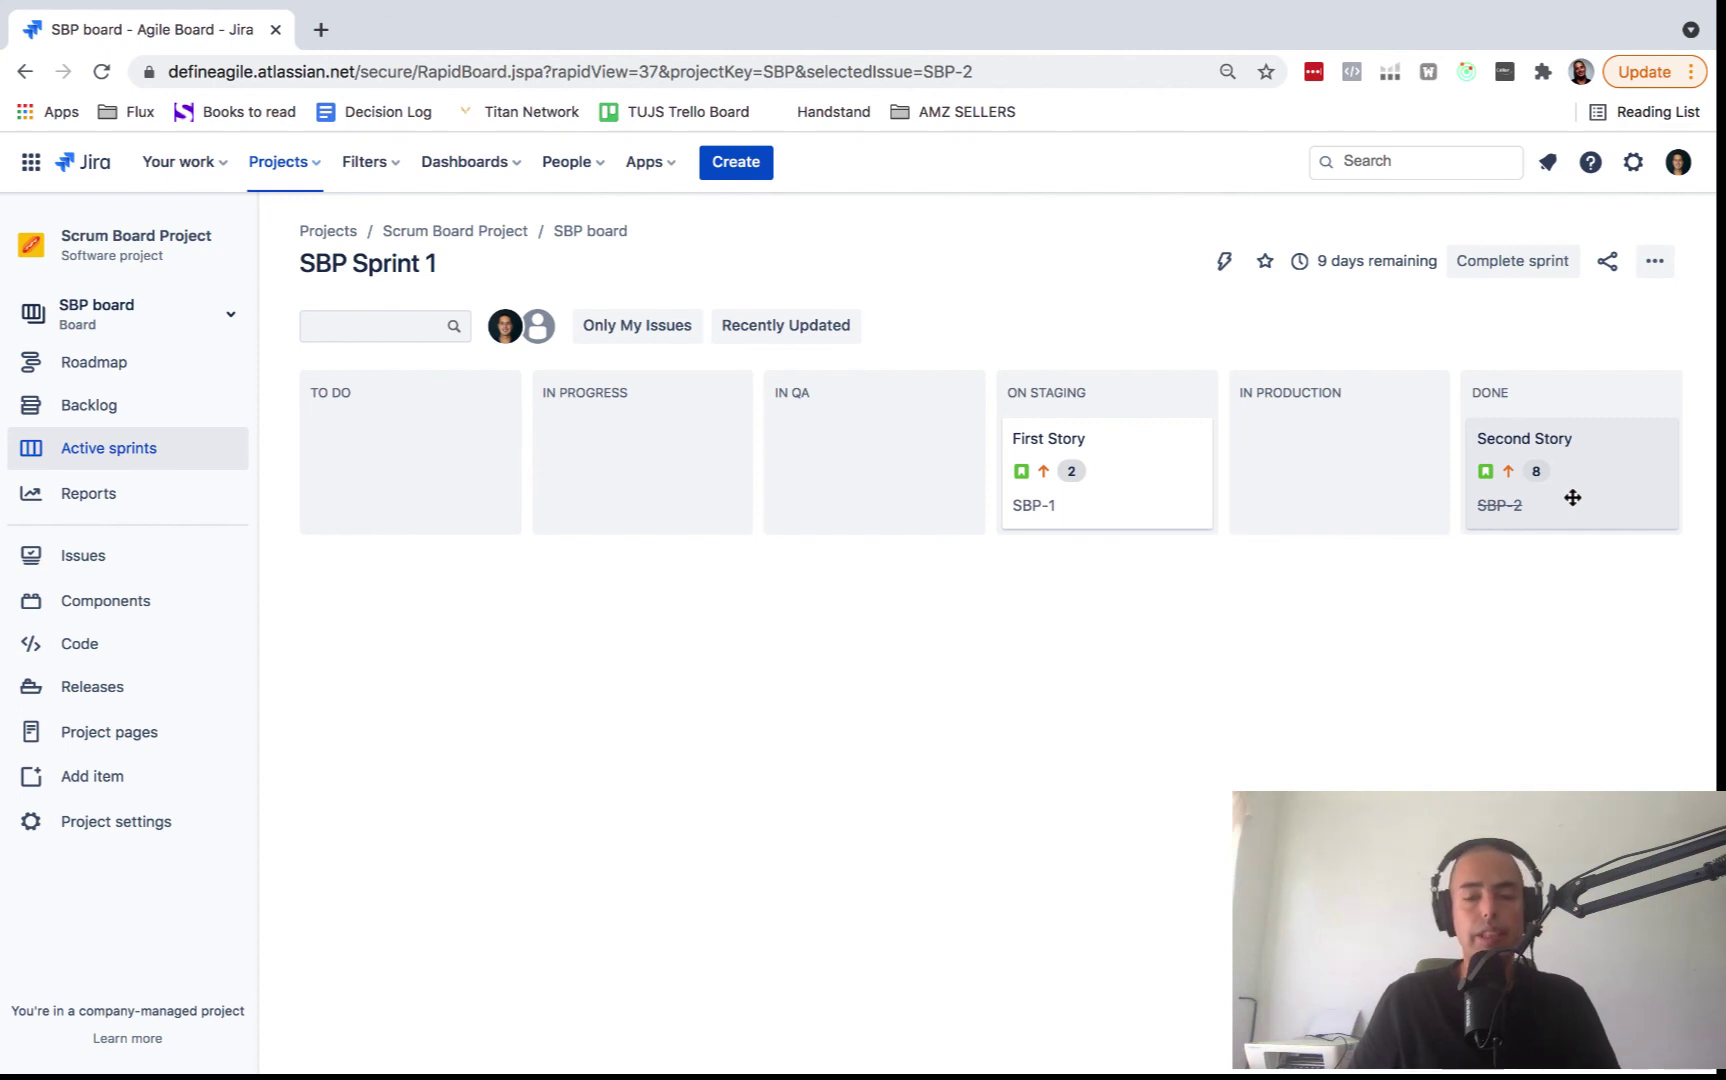
# Move First Story from On Staging to Done and complete SBP Sprint 1.
pyautogui.moveTo(1121, 494); pyautogui.dragTo(1553, 501)
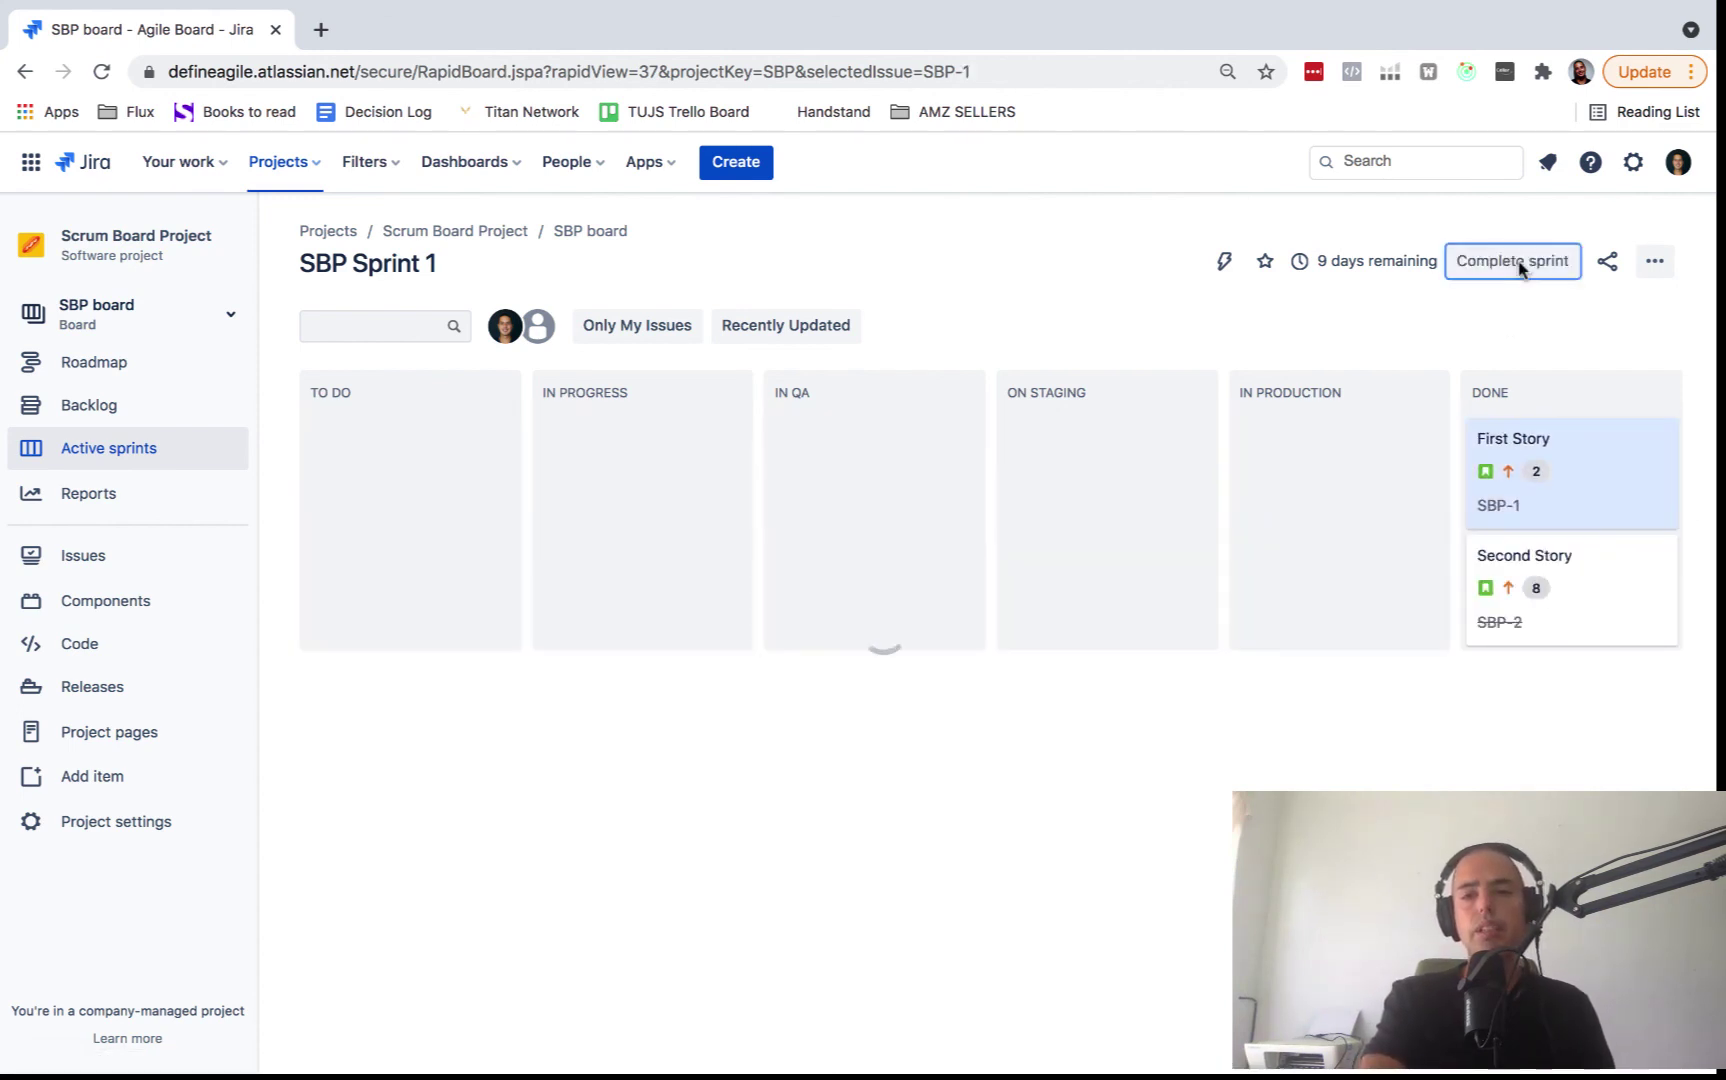
pyautogui.click(1518, 262)
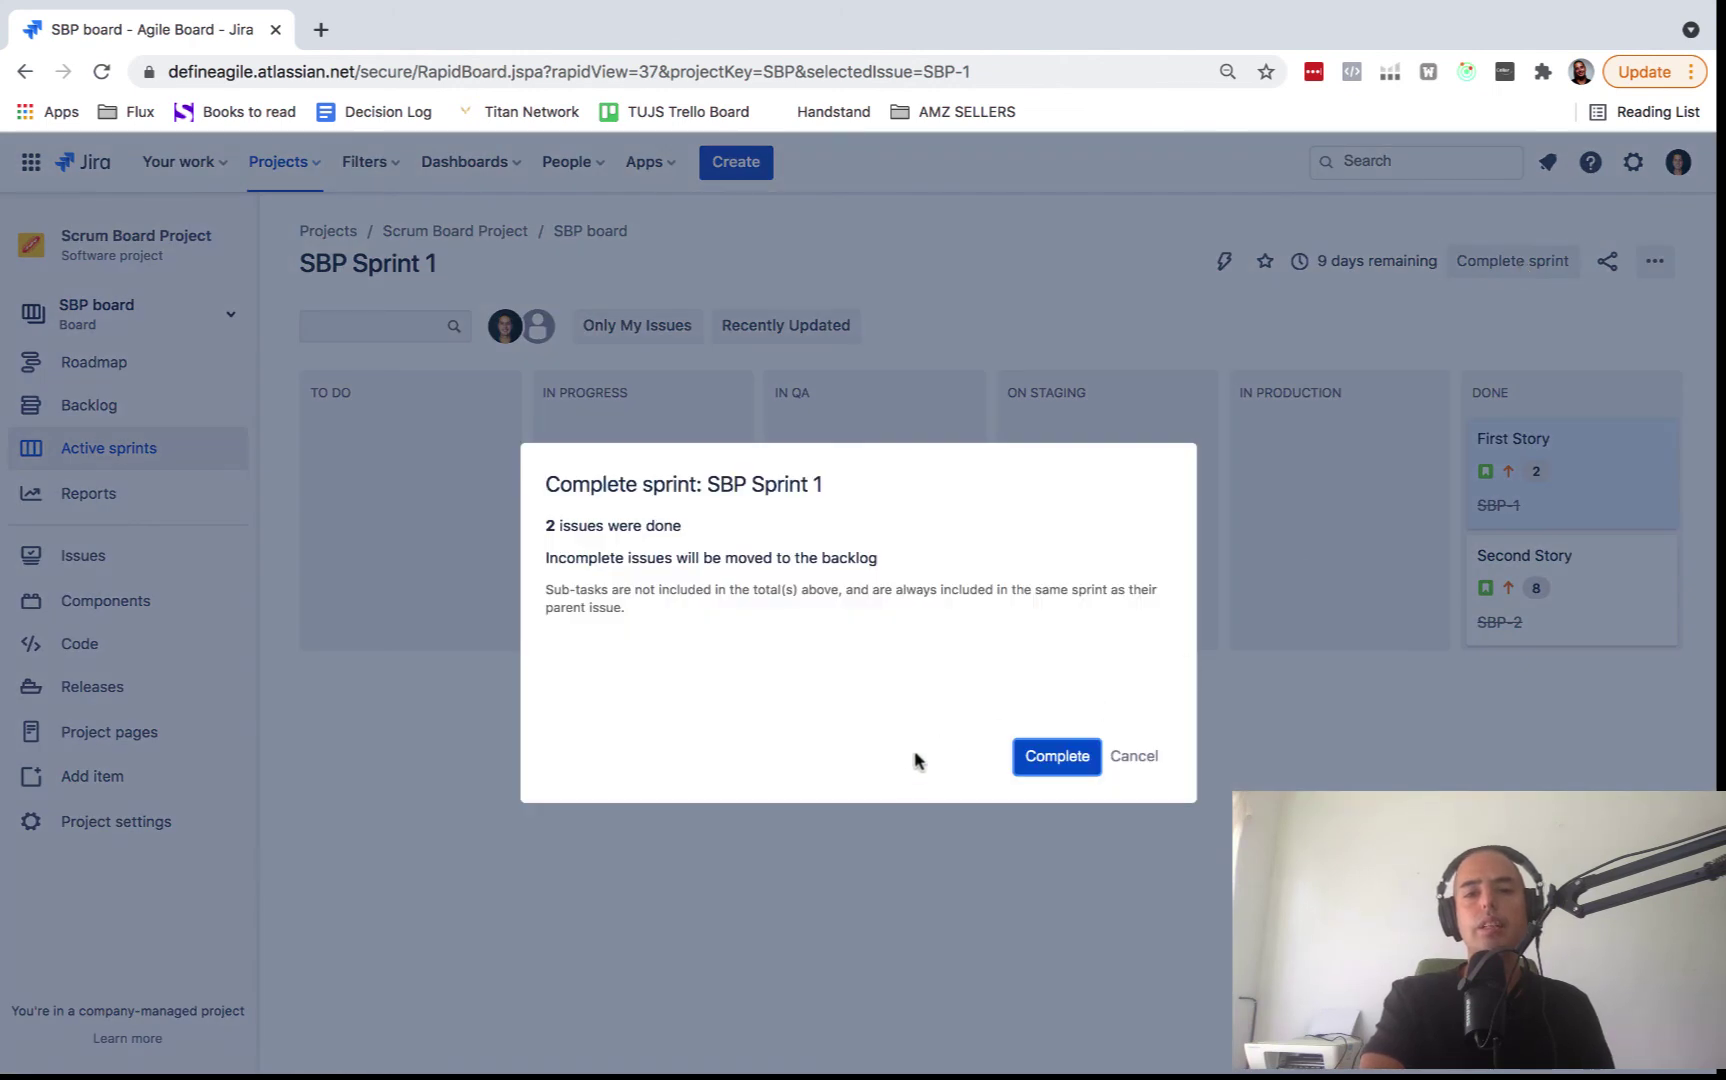
pyautogui.click(1062, 762)
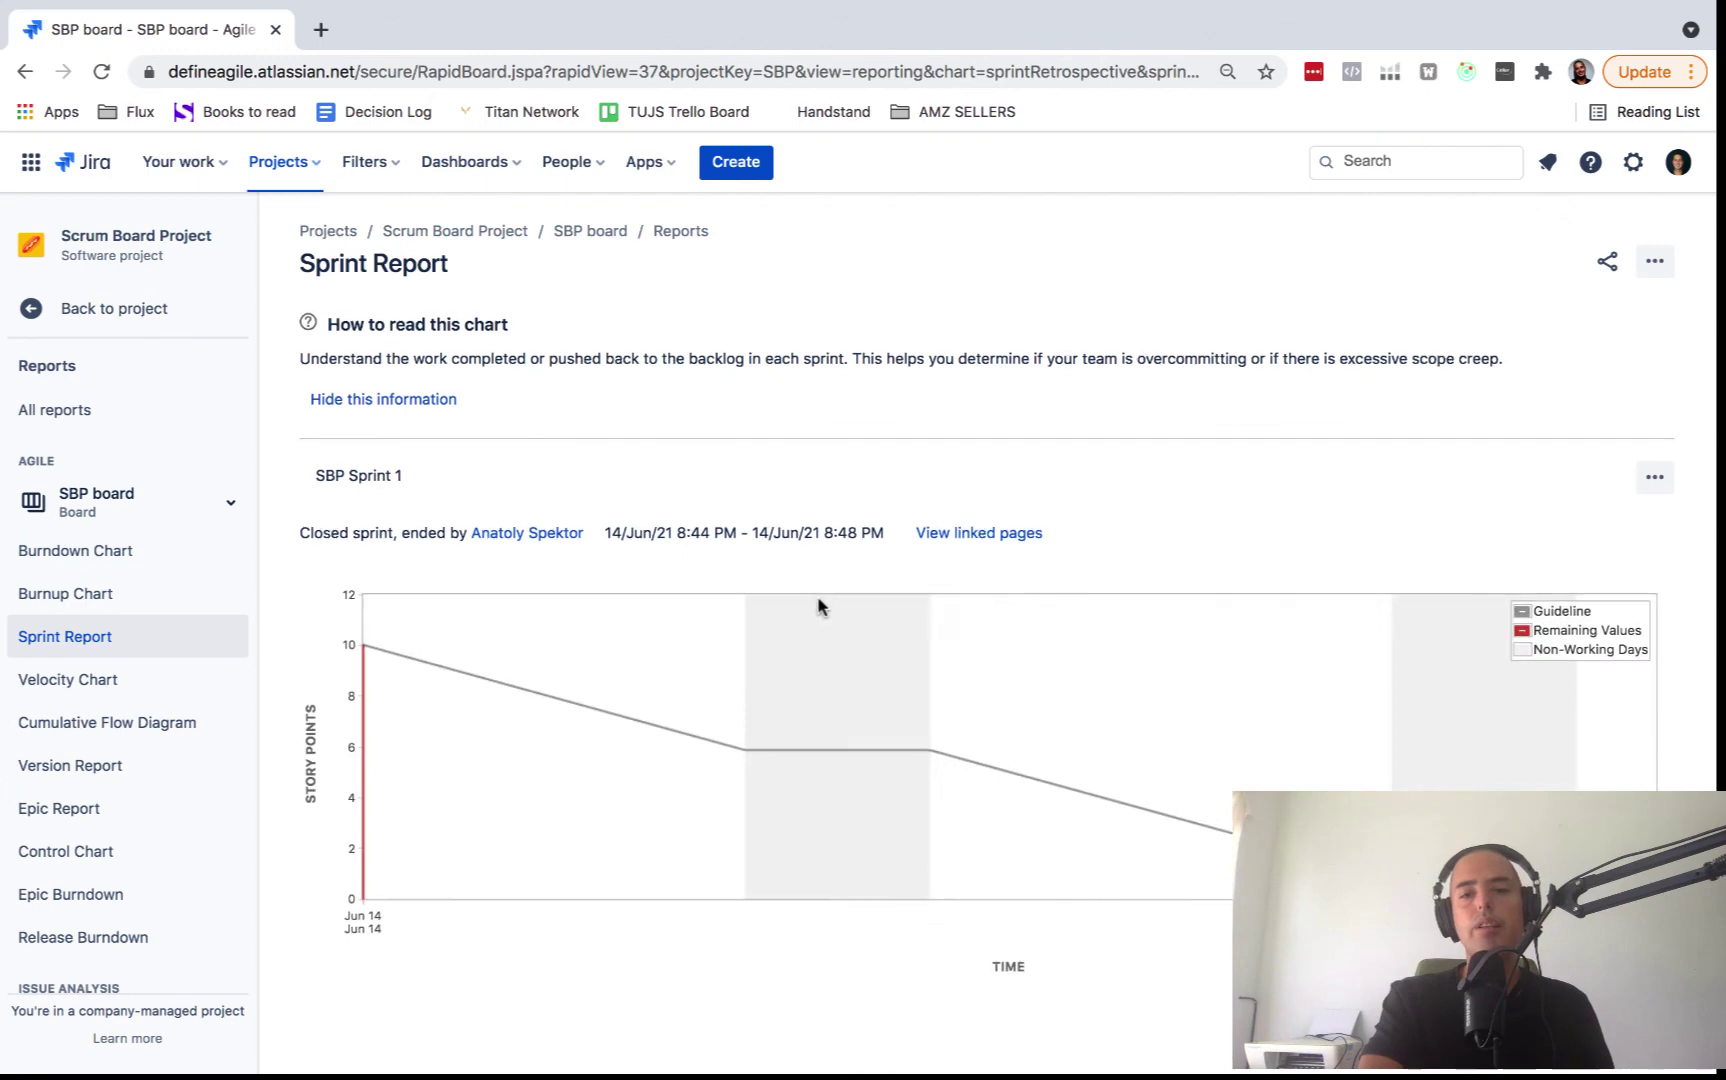
# Review the sprint report's chart and completed issues for SBP Sprint 1, and return to the project's active sprints.
pyautogui.scroll(-3, 817, 605)
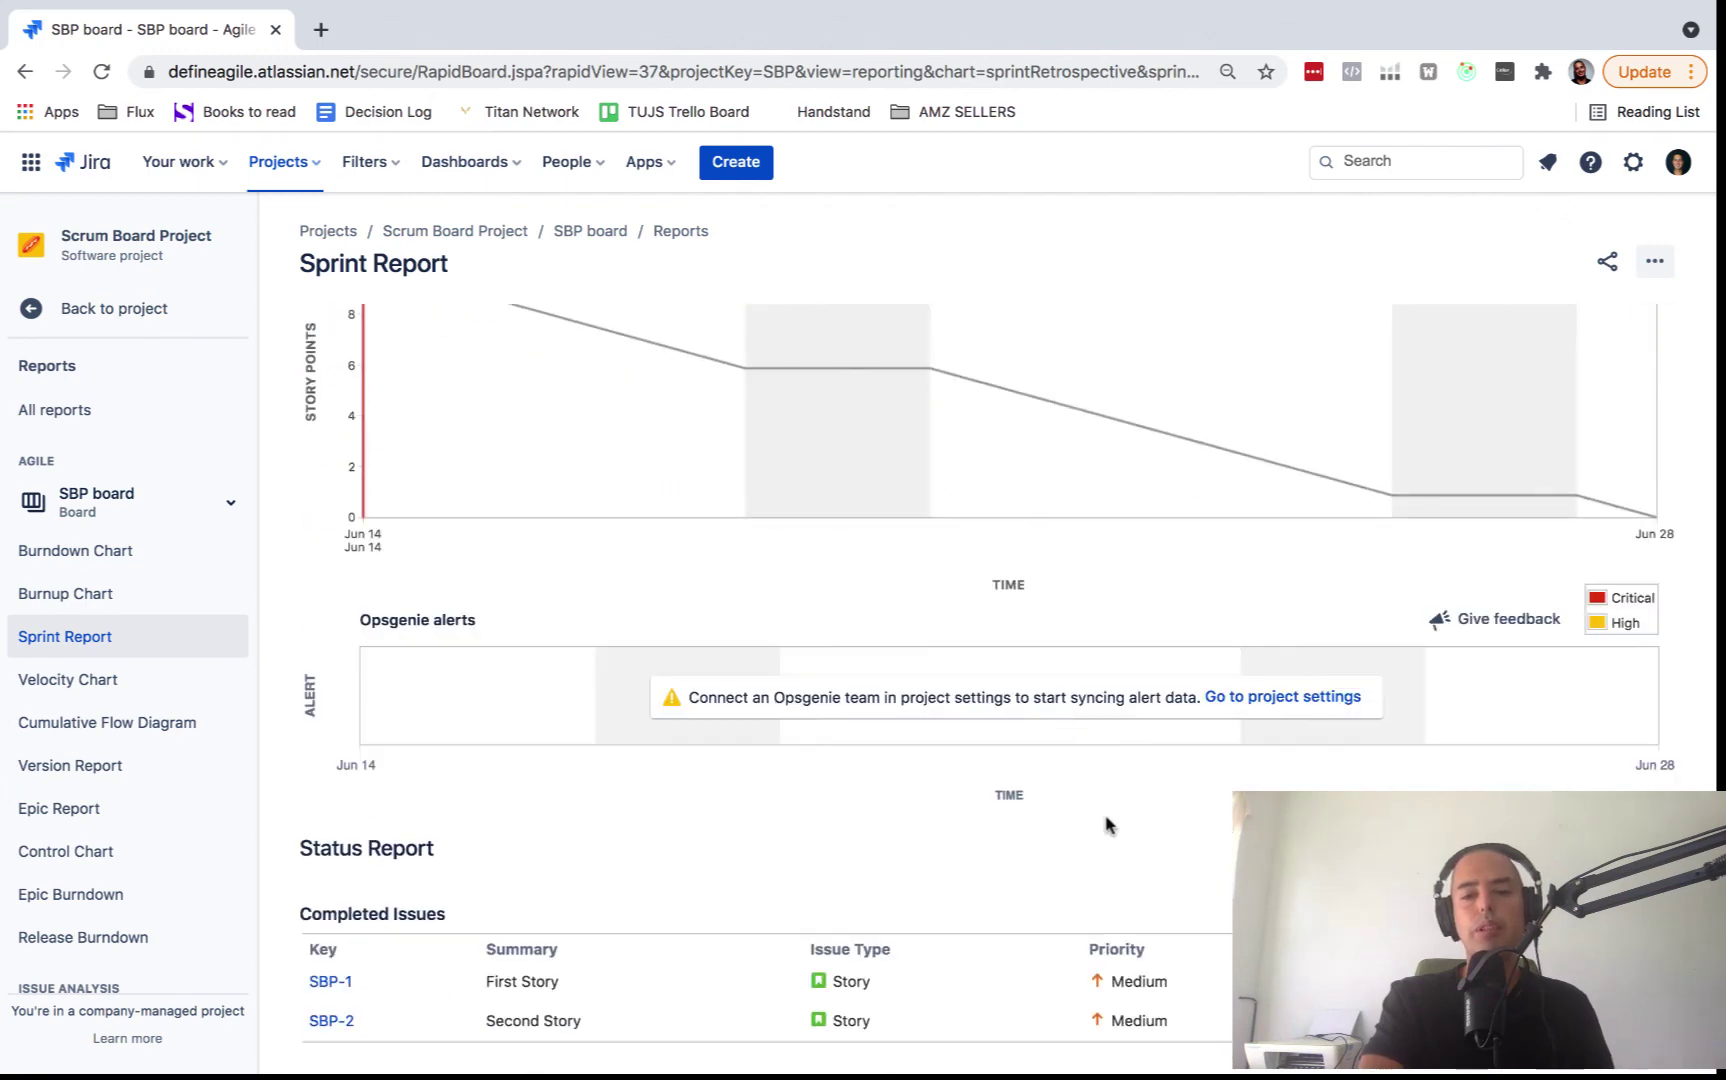
pyautogui.scroll(3, 1110, 815)
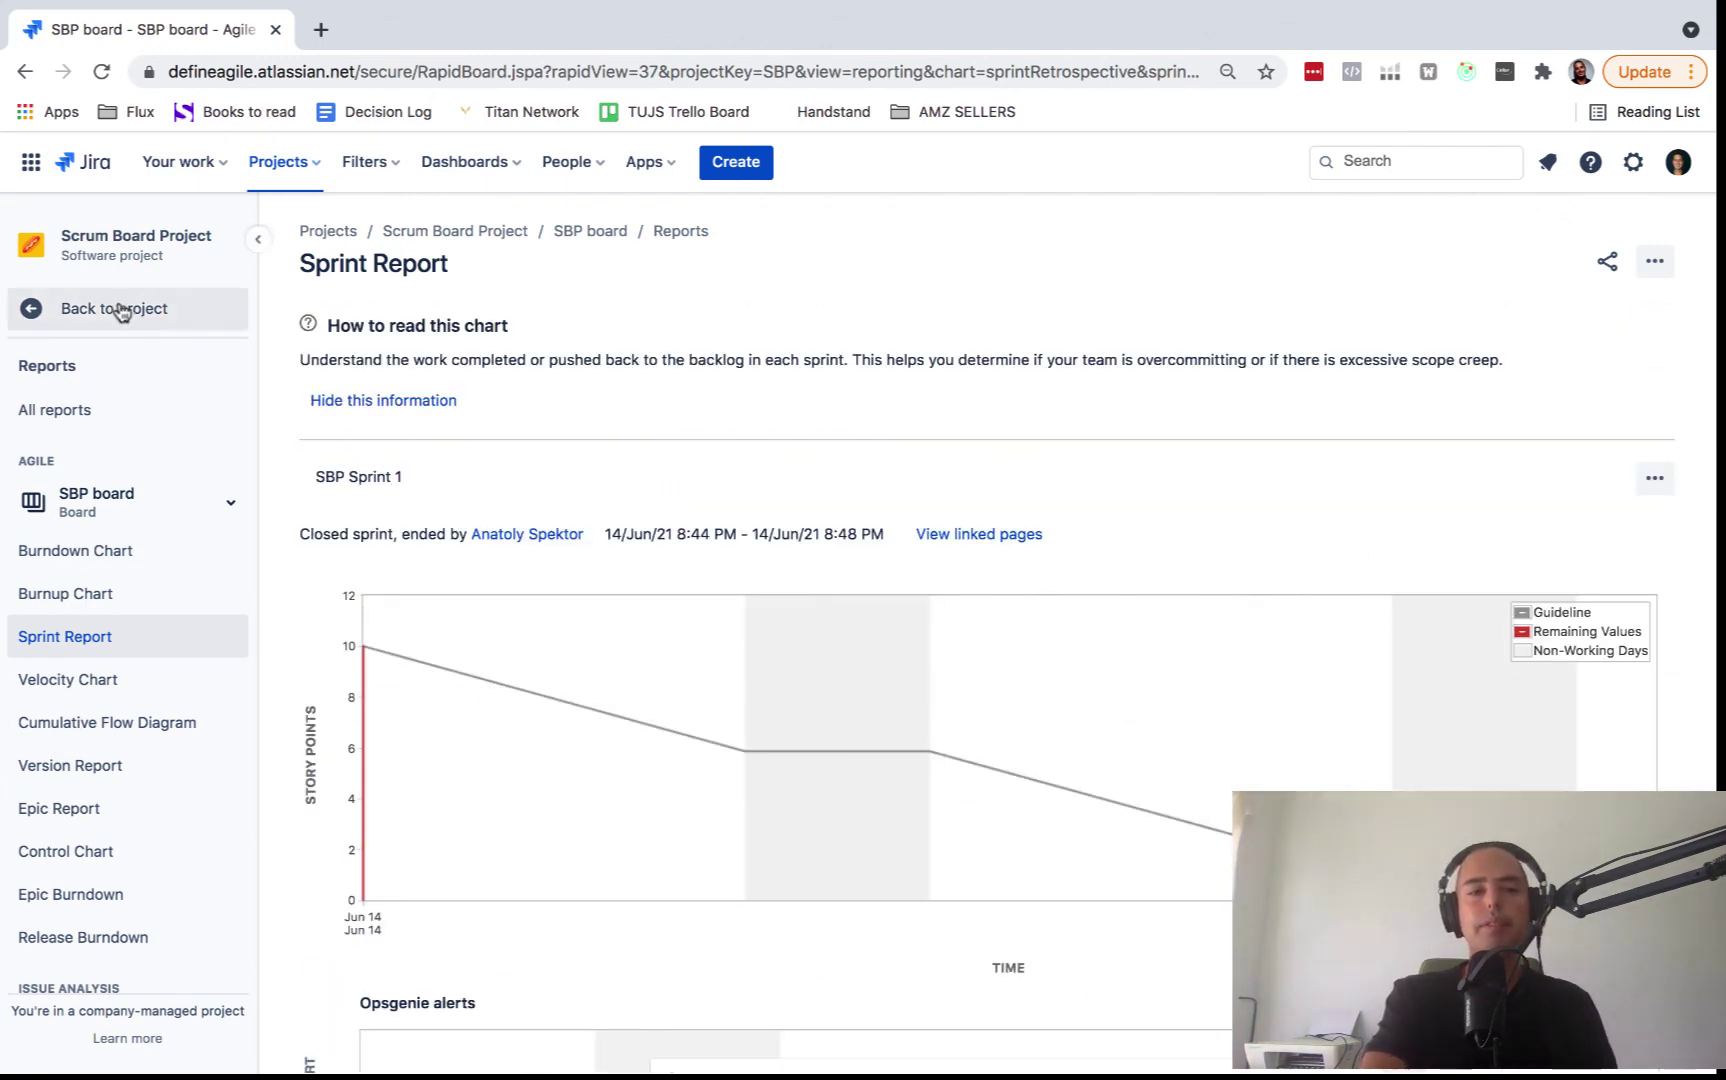
pyautogui.click(82, 316)
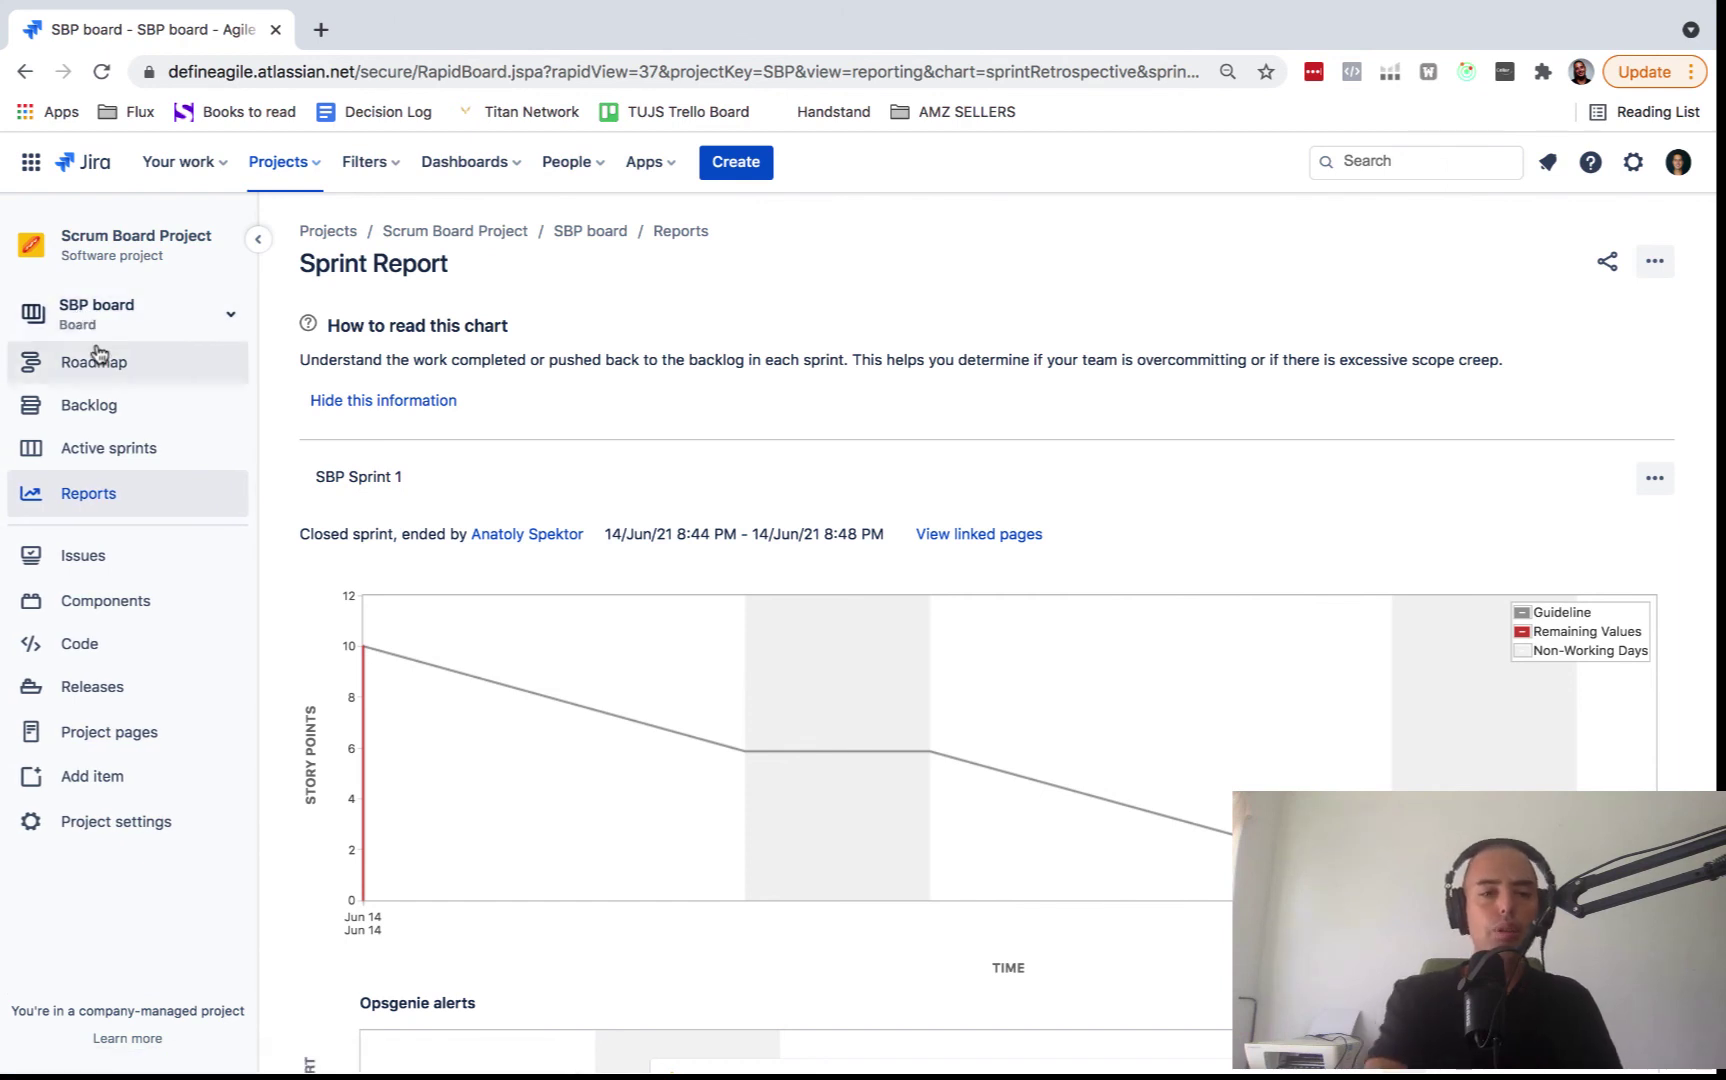
pyautogui.click(94, 448)
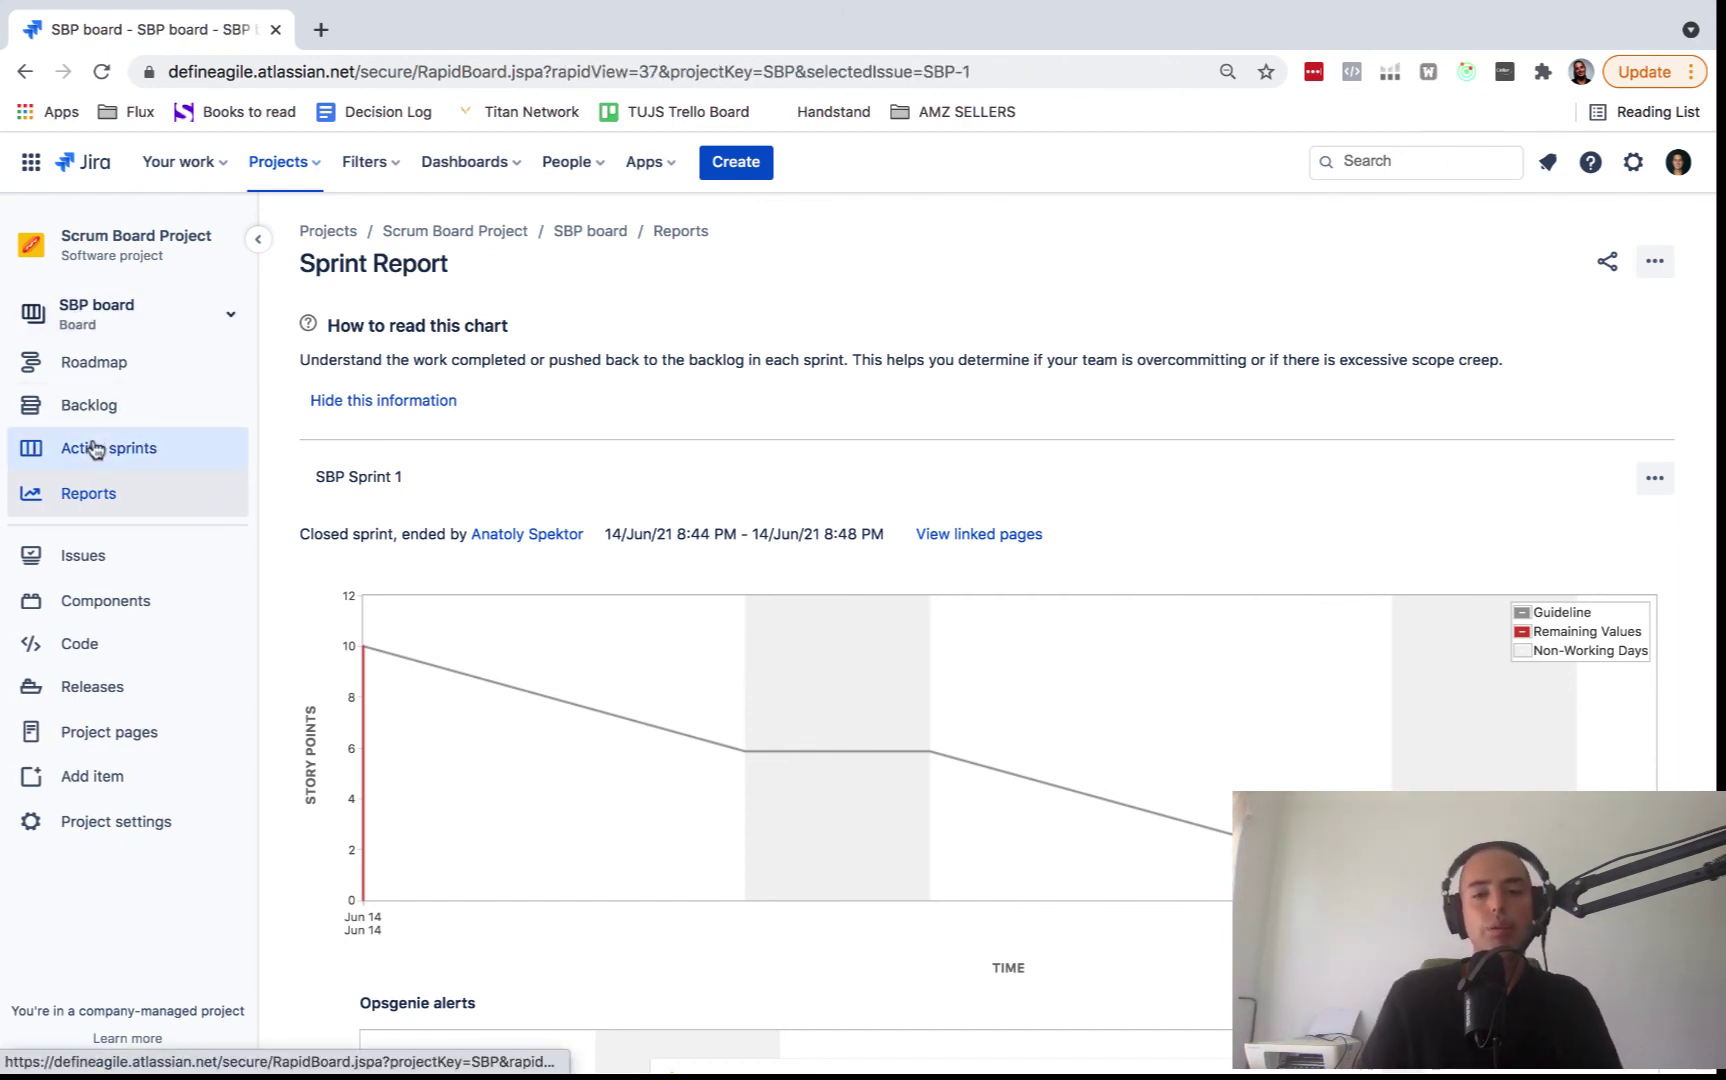